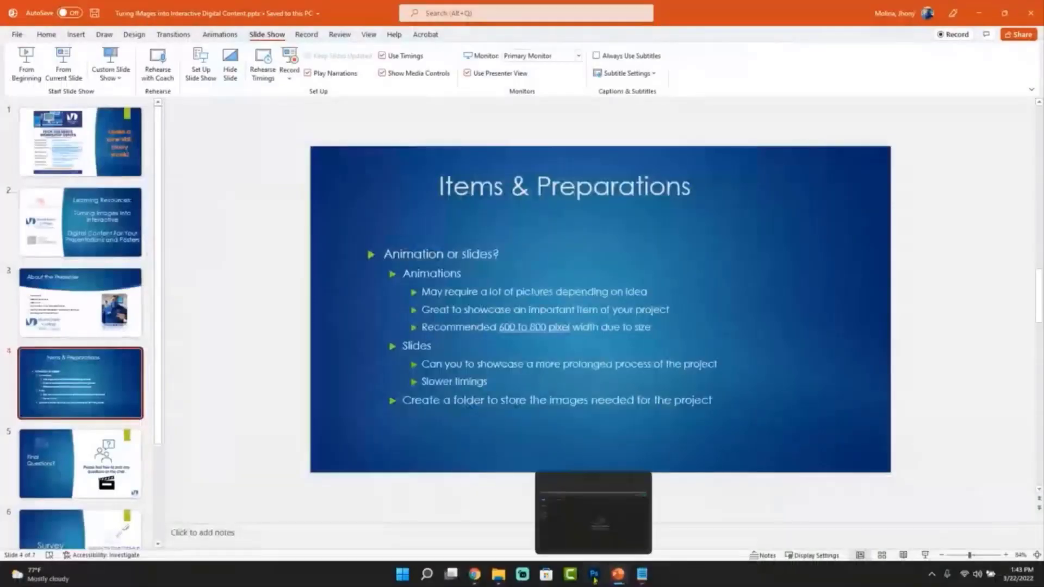
- Switch to Photoshop, start the Load Files into Stack script, and browse for the source files
{"action": "left_click", "coordinate": [595, 574]}
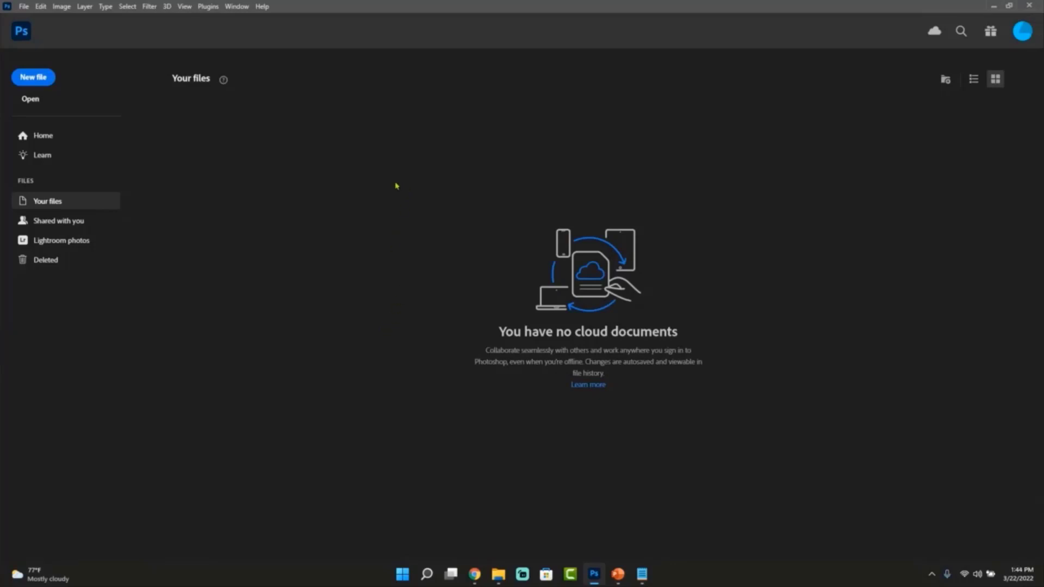
{"action": "left_click", "coordinate": [24, 6]}
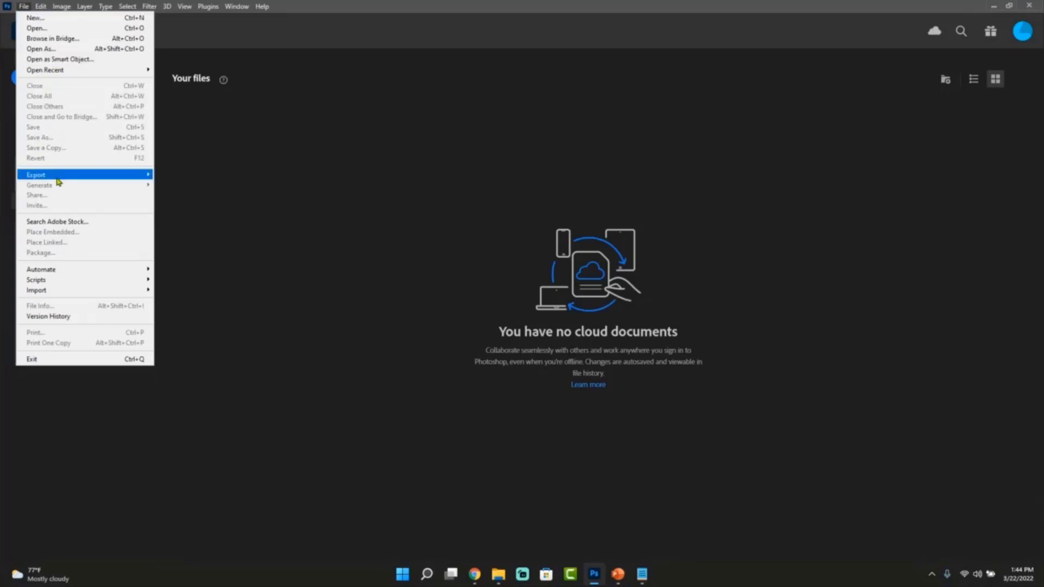
{"action": "mouse_move", "coordinate": [64, 283]}
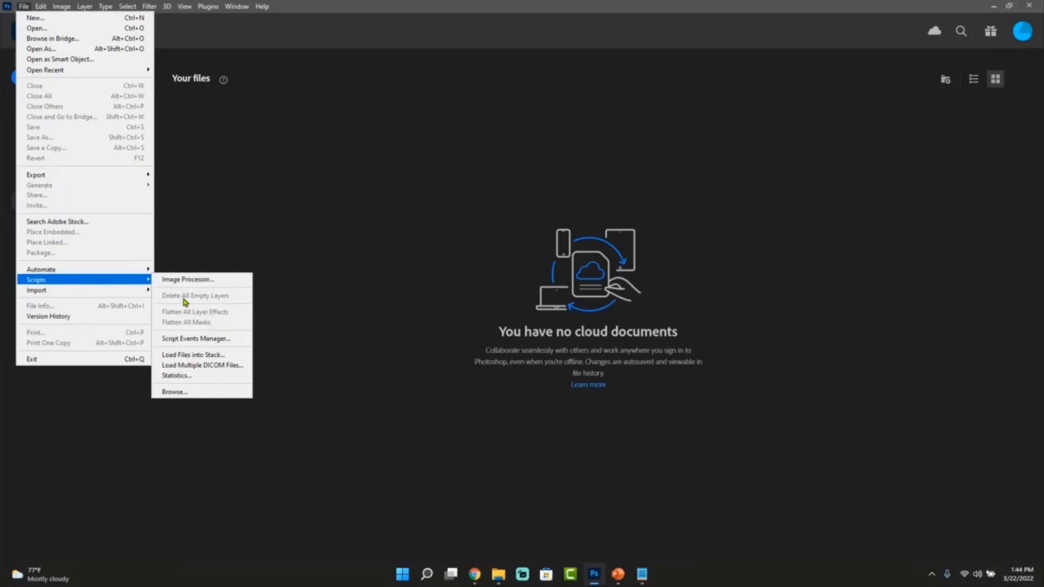
{"action": "left_click", "coordinate": [235, 356]}
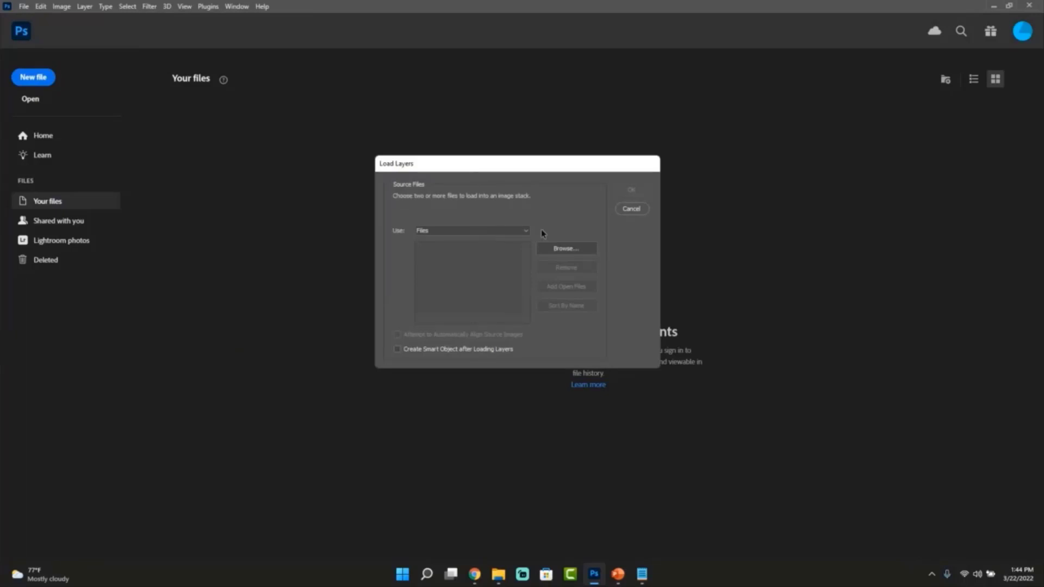
{"action": "left_click", "coordinate": [569, 250]}
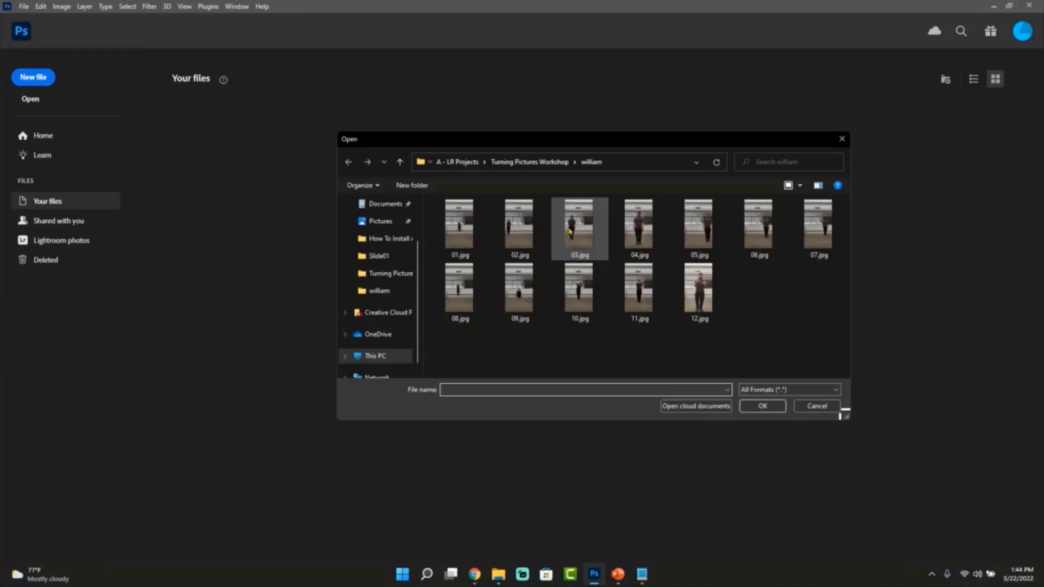
- Select images 01.jpg through 12.jpg in the initially shown Turning Pictures Workshop subfolder and load them as layers of one document
{"action": "left_click", "coordinate": [543, 162]}
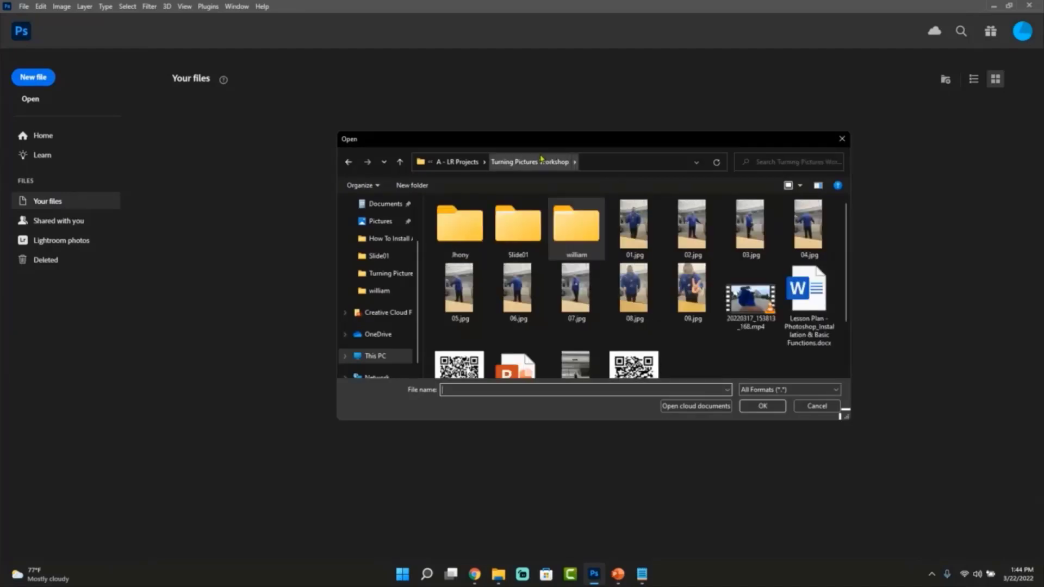
{"action": "left_click", "coordinate": [579, 238]}
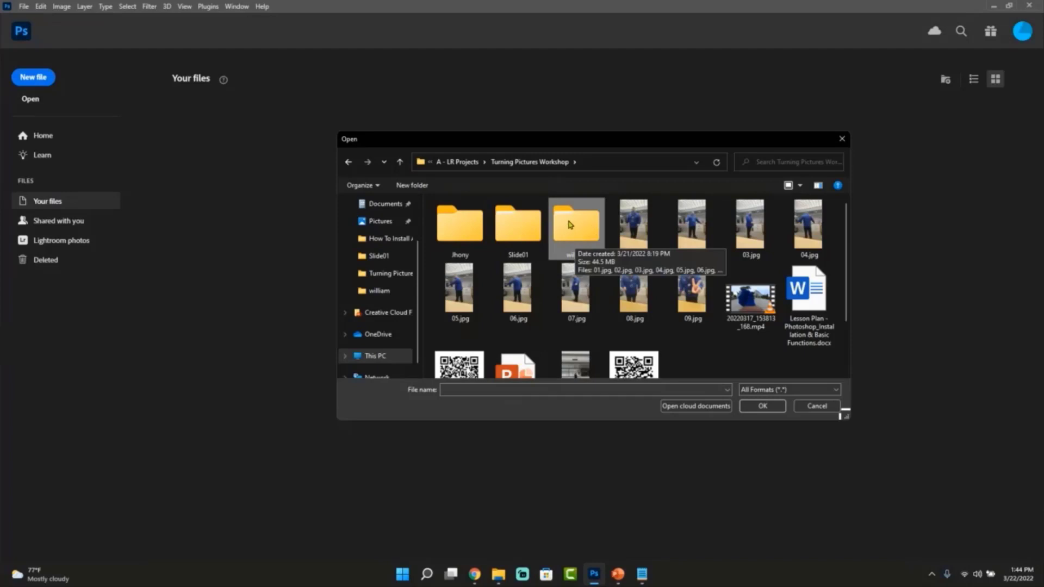
{"action": "double_click", "coordinate": [583, 231]}
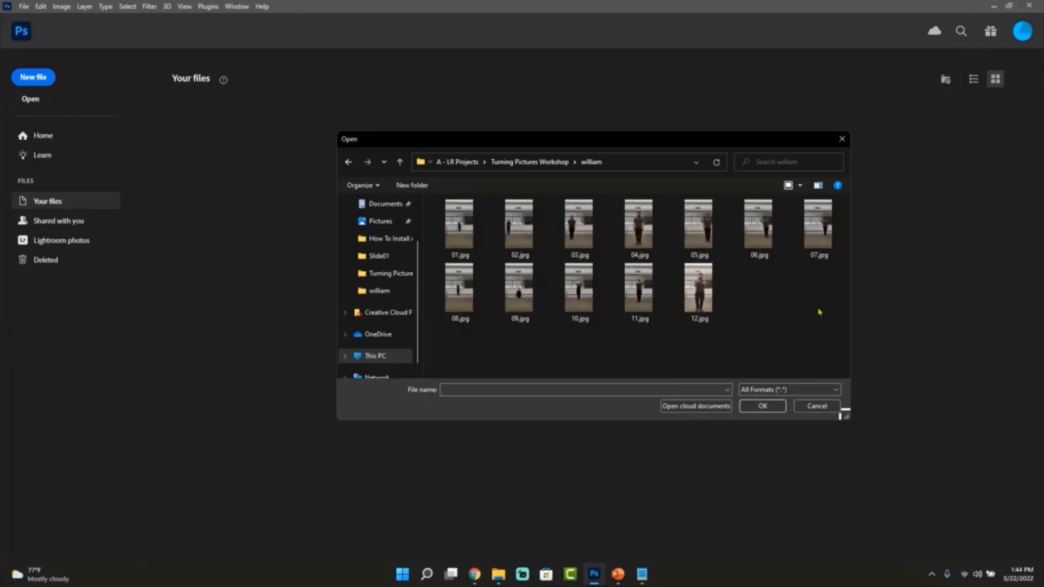
{"action": "left_click_drag", "start_coordinate": [828, 350], "coordinate": [466, 216]}
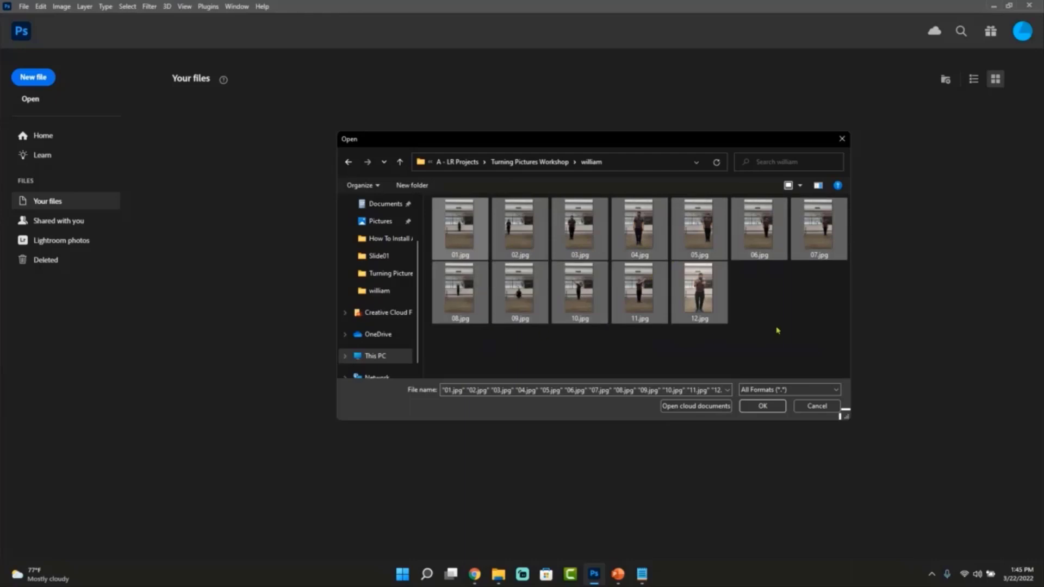
{"action": "left_click", "coordinate": [764, 406]}
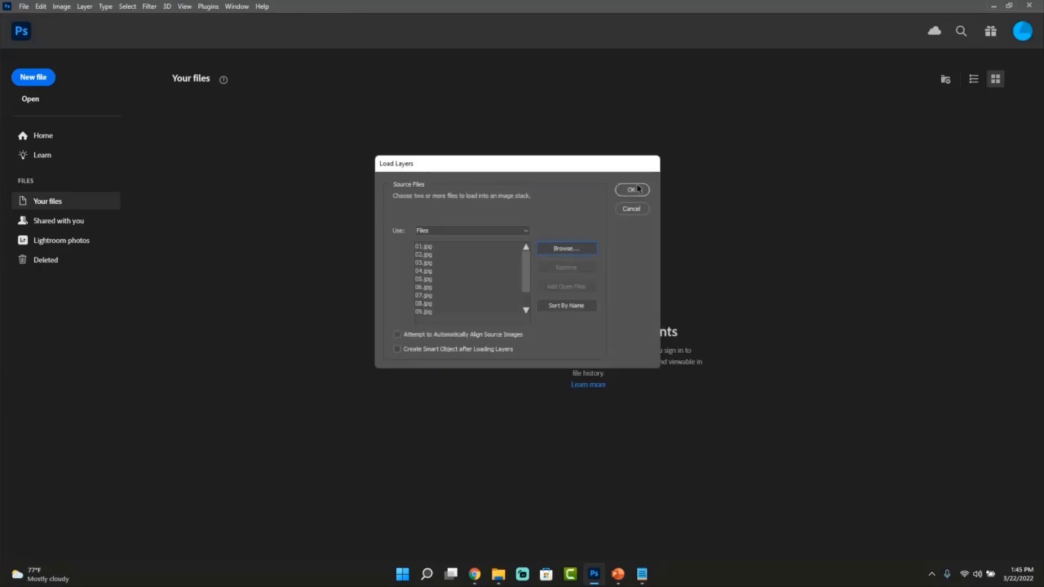
{"action": "left_click", "coordinate": [633, 190]}
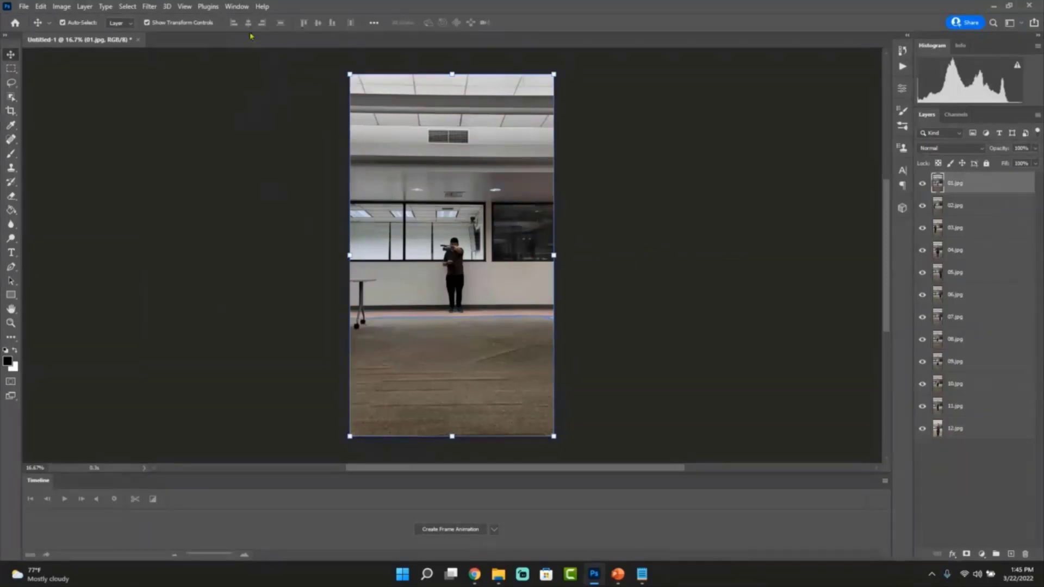
- Check which workspace is active for the animation work
{"action": "left_click", "coordinate": [237, 6]}
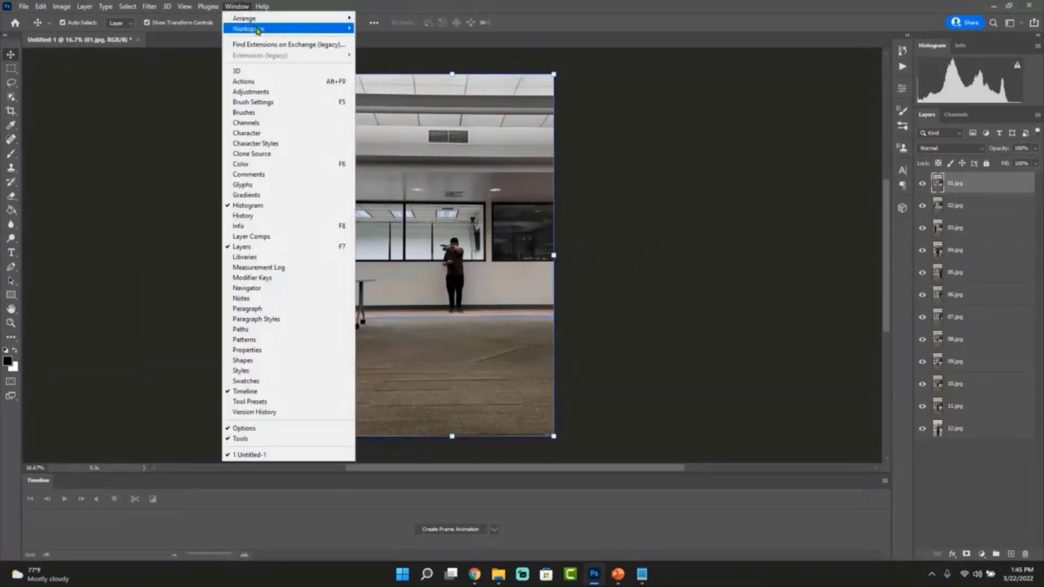
{"action": "mouse_move", "coordinate": [264, 30]}
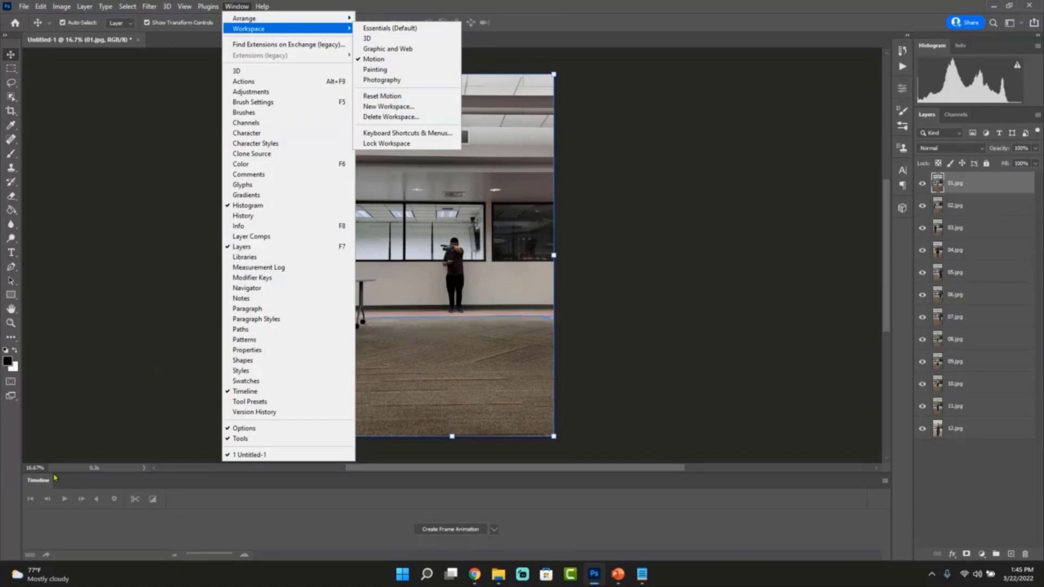
{"action": "left_click", "coordinate": [74, 424]}
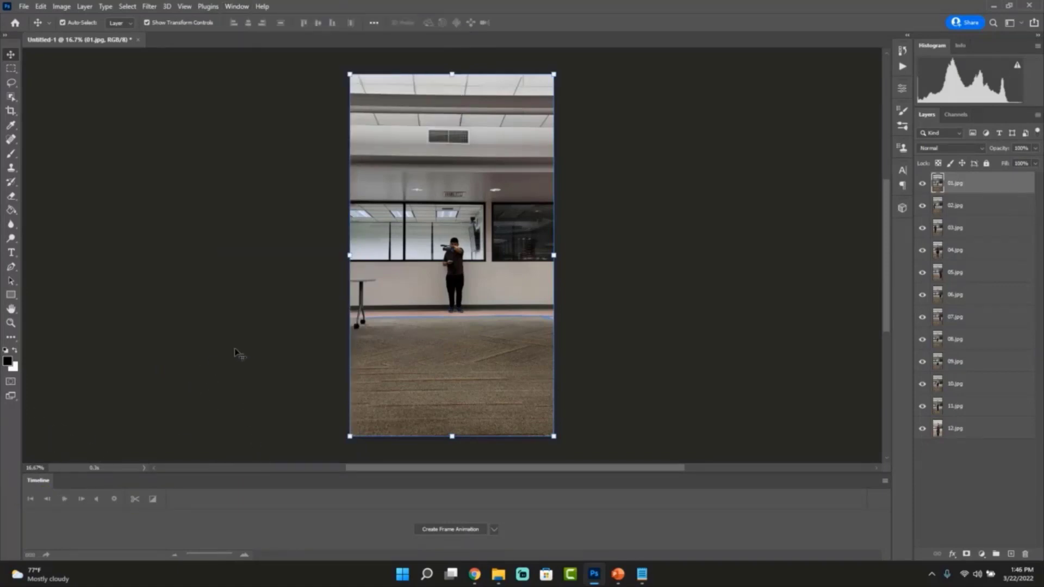
{"action": "left_click", "coordinate": [494, 529]}
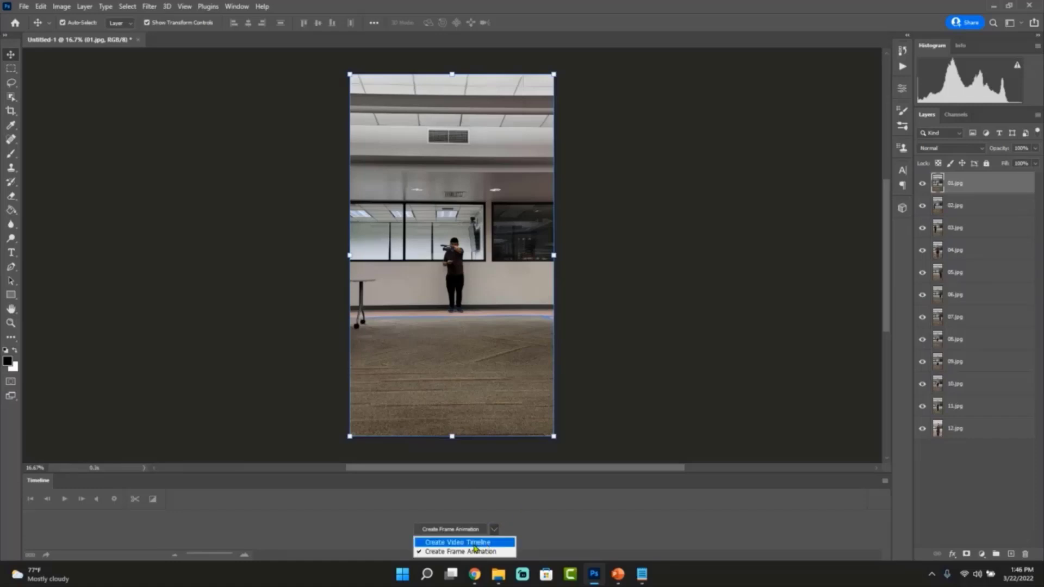
{"action": "left_click", "coordinate": [473, 545]}
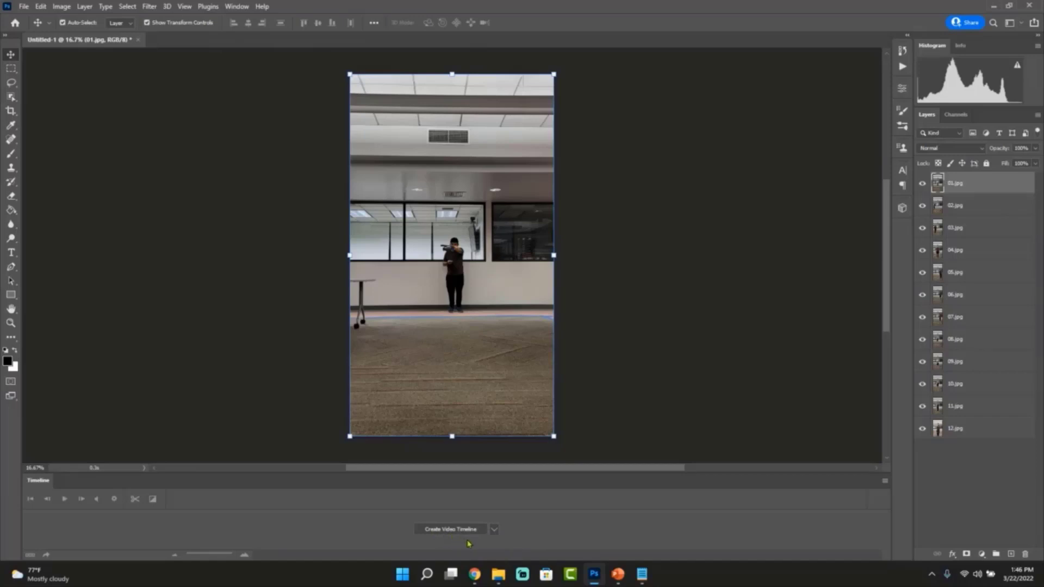
{"action": "left_click", "coordinate": [495, 529]}
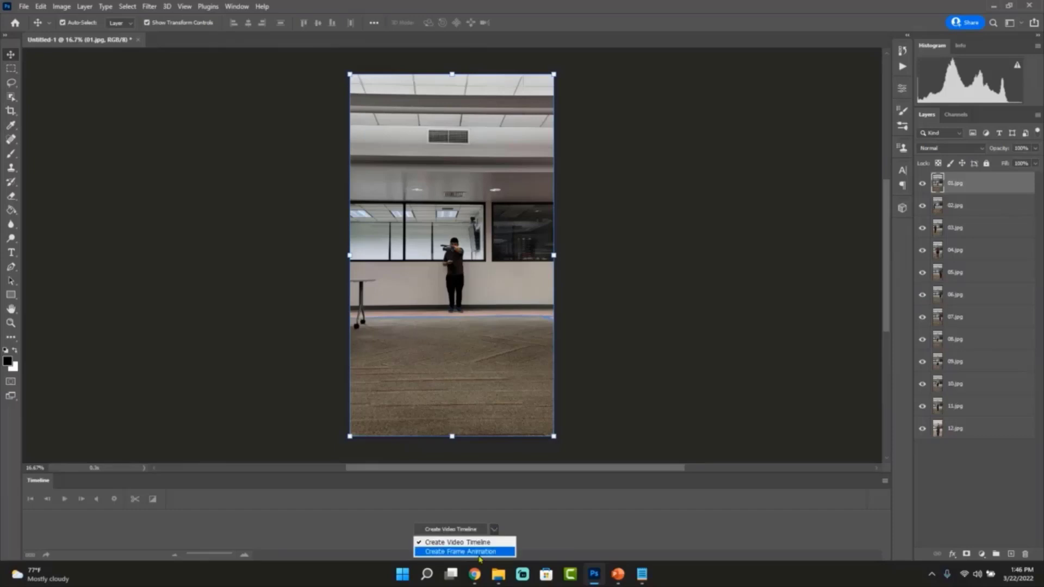
{"action": "left_click", "coordinate": [480, 552]}
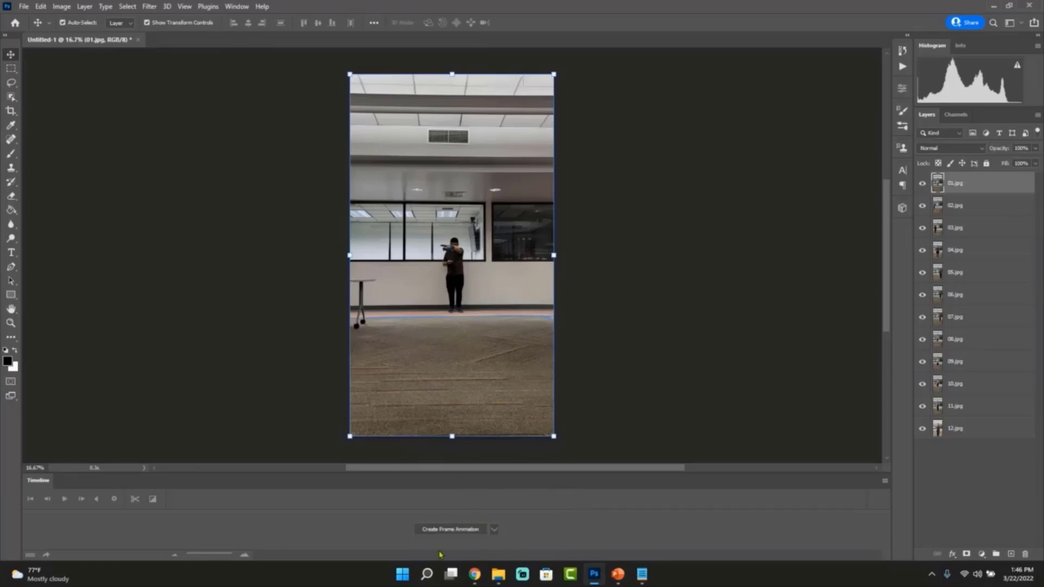
- Create a frame animation in the timeline and make frames from all the layers
{"action": "left_click", "coordinate": [446, 529]}
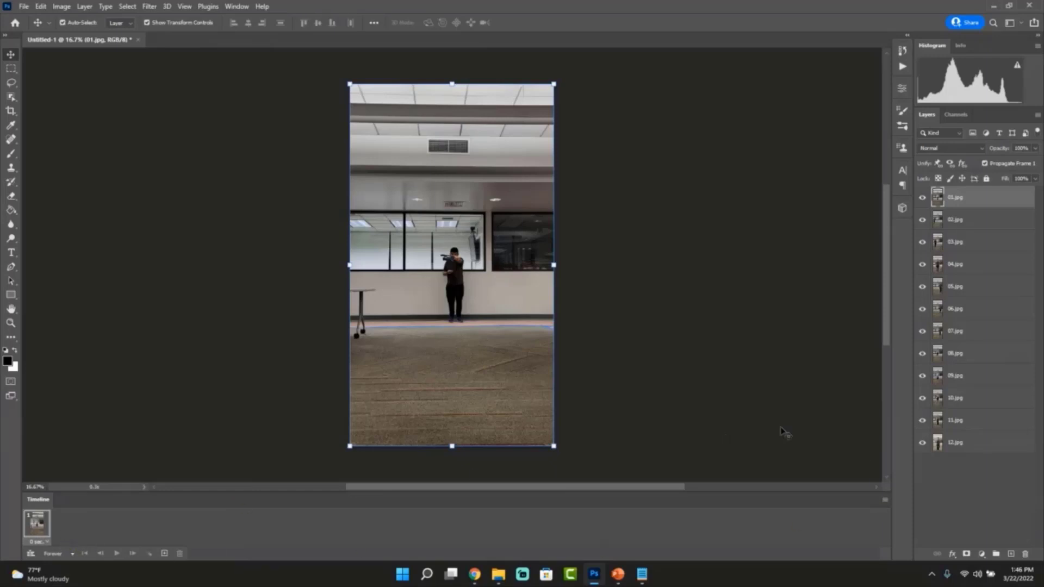
{"action": "left_click", "coordinate": [886, 503]}
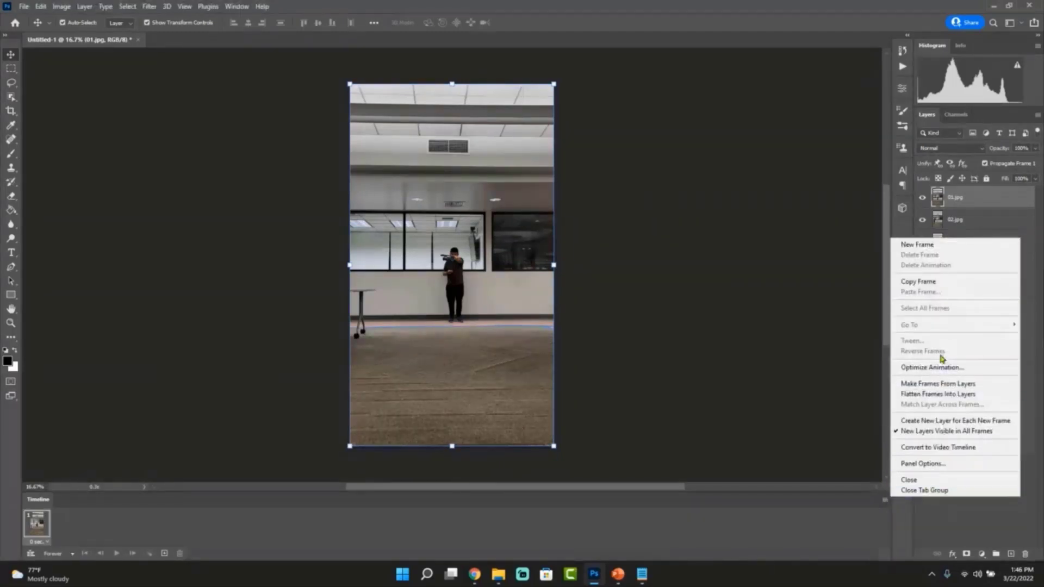
{"action": "left_click", "coordinate": [988, 385]}
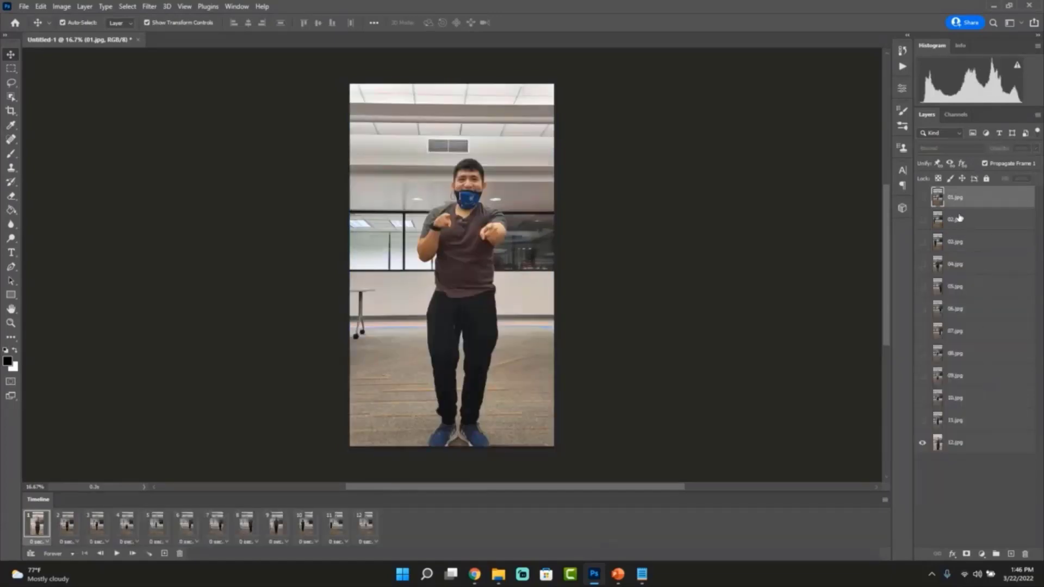
- Go through the animation frames up to frame 12 and compare the first and last ones to check the picture order
{"action": "left_click", "coordinate": [68, 530]}
{"action": "left_click", "coordinate": [98, 531]}
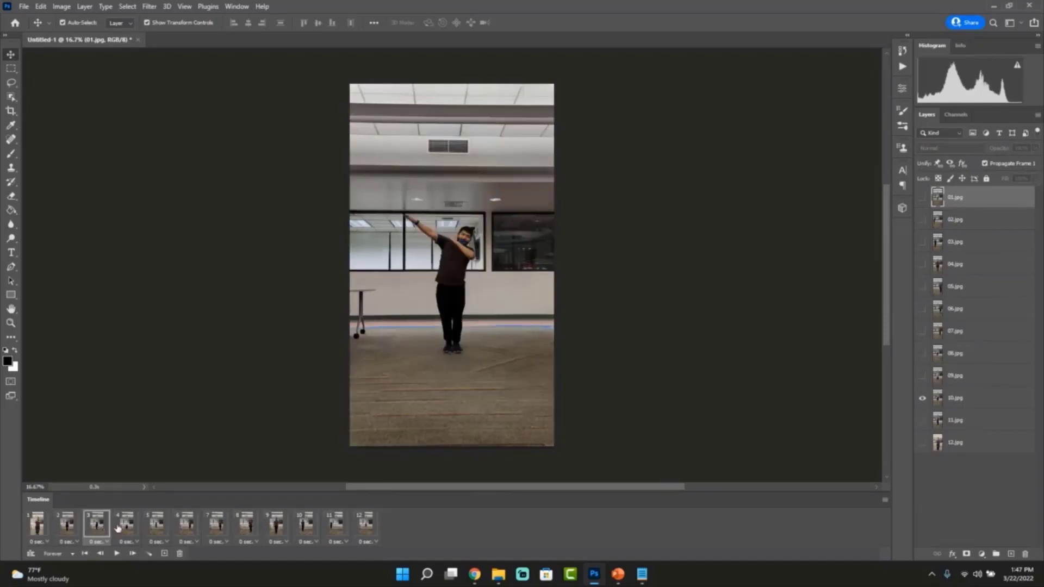
{"action": "left_click", "coordinate": [123, 527]}
{"action": "left_click", "coordinate": [155, 523]}
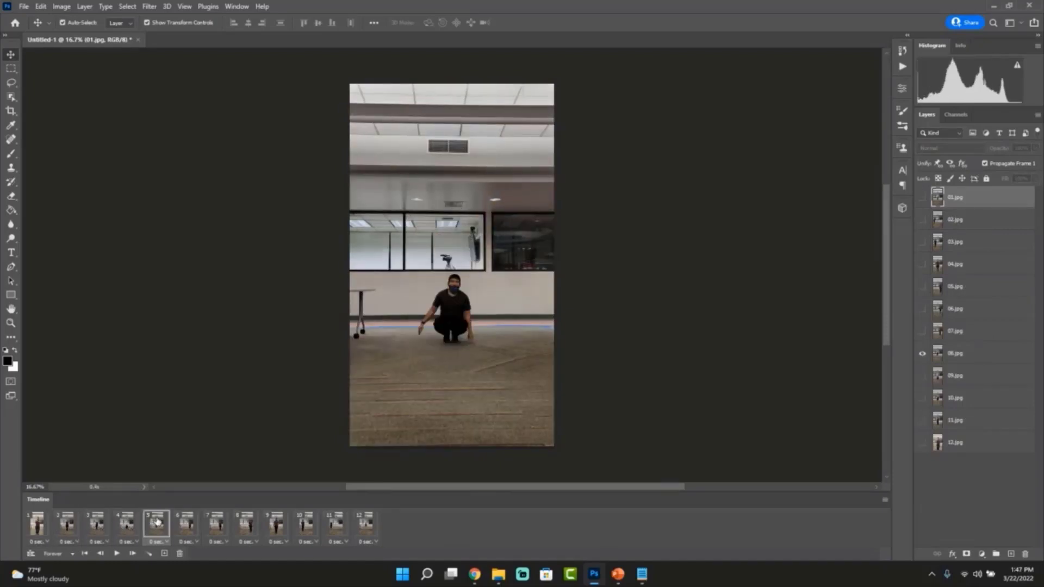
{"action": "left_click", "coordinate": [183, 524]}
{"action": "left_click", "coordinate": [217, 524]}
{"action": "left_click", "coordinate": [246, 523]}
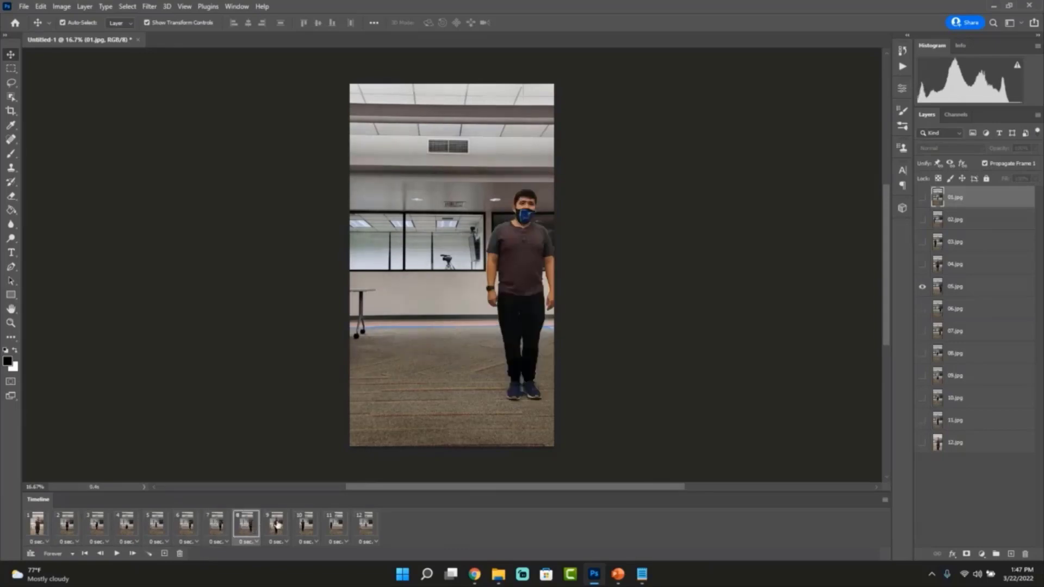
{"action": "left_click", "coordinate": [275, 524]}
{"action": "left_click", "coordinate": [306, 524]}
{"action": "left_click", "coordinate": [336, 524]}
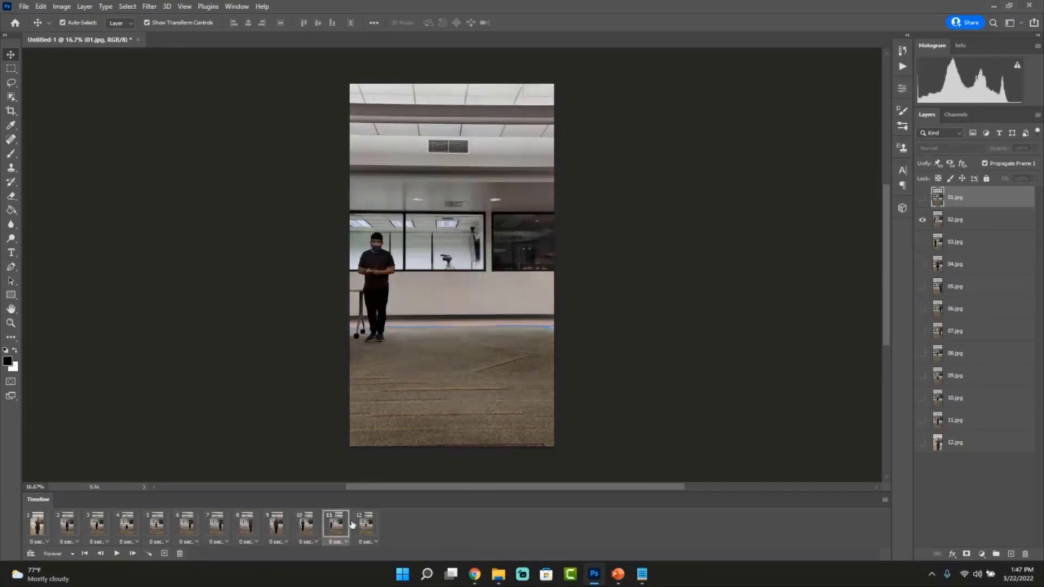
{"action": "left_click", "coordinate": [365, 524]}
{"action": "left_click", "coordinate": [38, 530]}
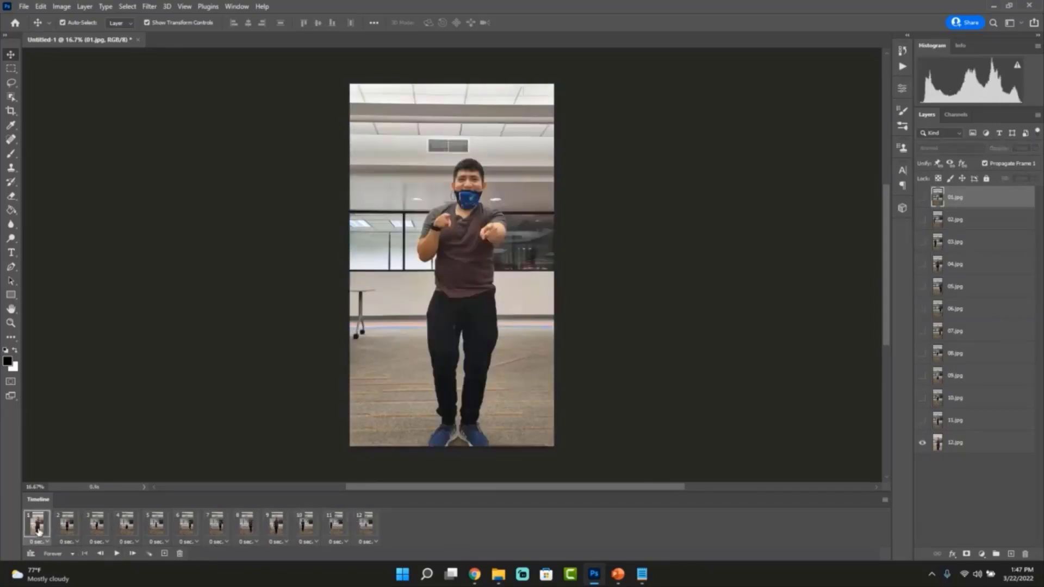
{"action": "left_click", "coordinate": [63, 531]}
{"action": "left_click", "coordinate": [37, 535]}
{"action": "left_click", "coordinate": [364, 529]}
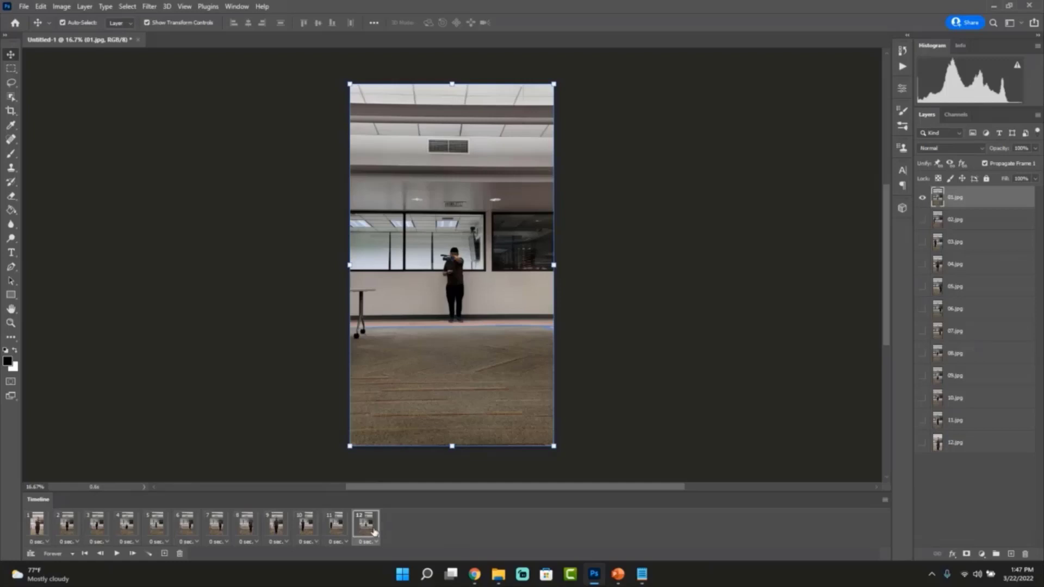
- Reverse the order of the animation frames
{"action": "left_click", "coordinate": [39, 527]}
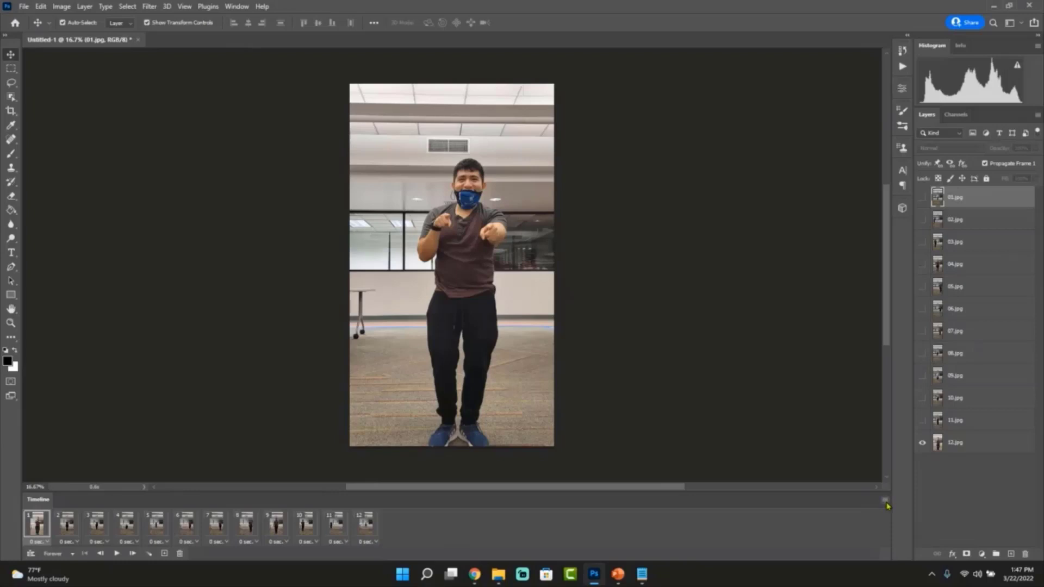
{"action": "left_click", "coordinate": [885, 501]}
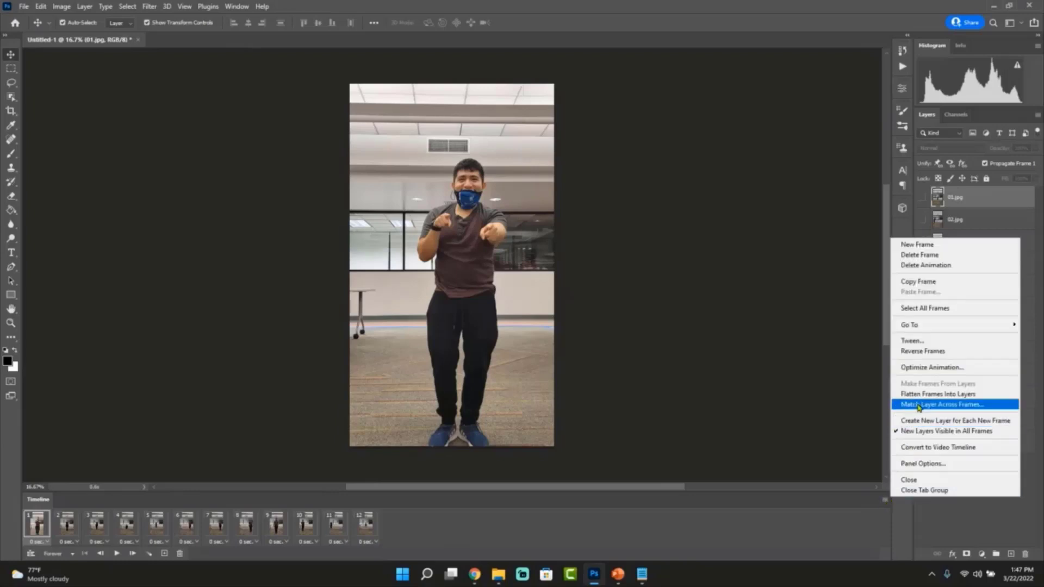
{"action": "left_click", "coordinate": [956, 355]}
- Review frames 1 through 12 one by one to check the reversed sequence against the layers
{"action": "left_click", "coordinate": [32, 526]}
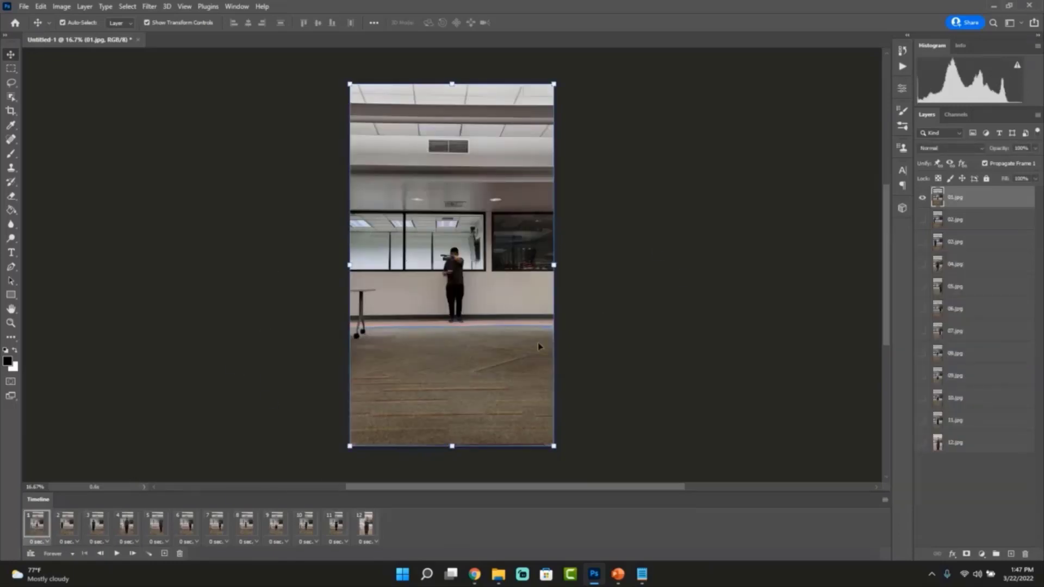
{"action": "left_click", "coordinate": [61, 533]}
{"action": "left_click", "coordinate": [93, 530]}
{"action": "left_click", "coordinate": [127, 528]}
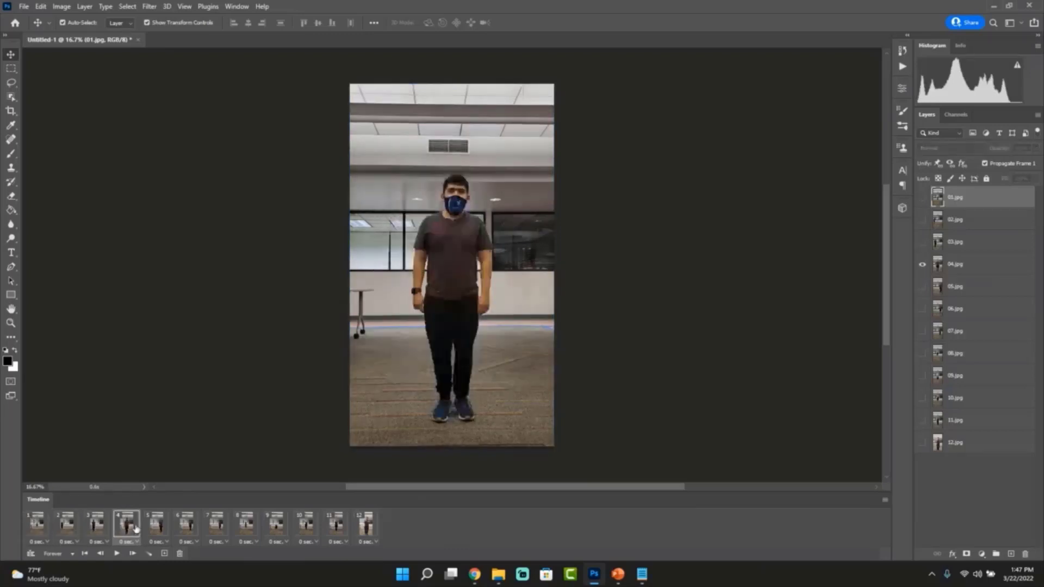
{"action": "left_click", "coordinate": [156, 527]}
{"action": "left_click", "coordinate": [186, 526]}
{"action": "left_click", "coordinate": [213, 525]}
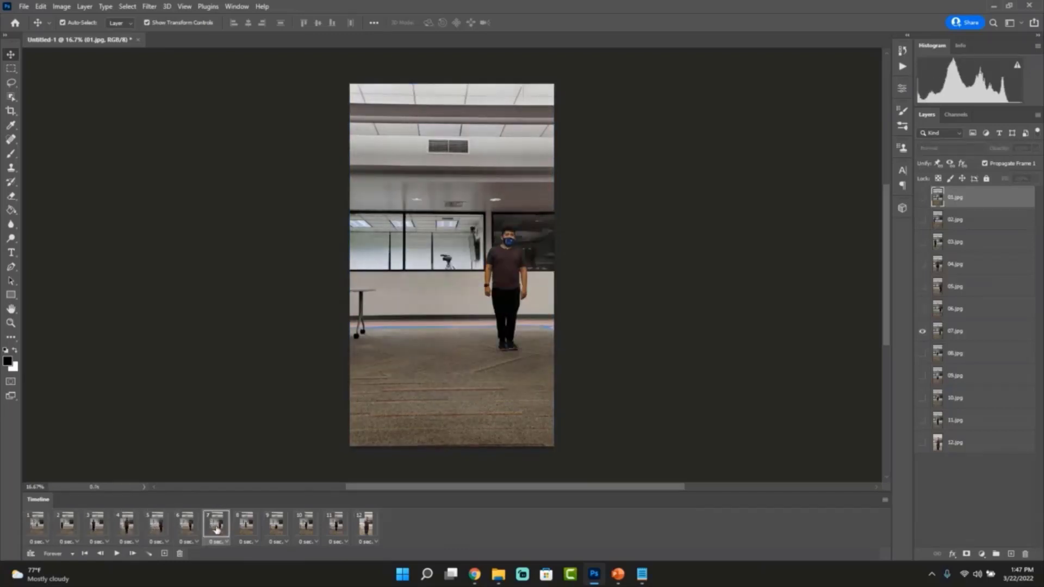
{"action": "left_click", "coordinate": [247, 526]}
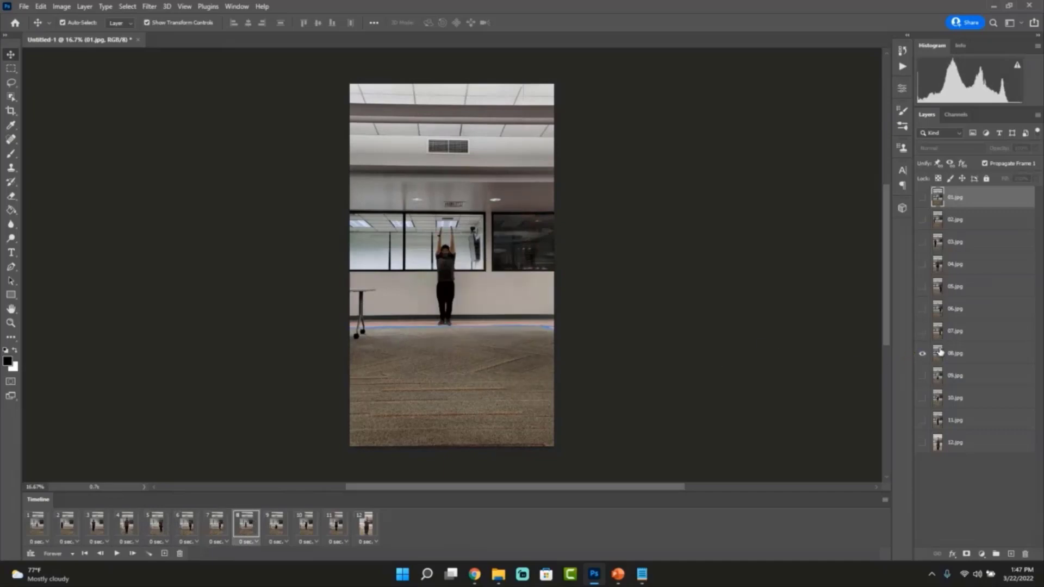
{"action": "left_click", "coordinate": [275, 525]}
{"action": "left_click", "coordinate": [306, 526]}
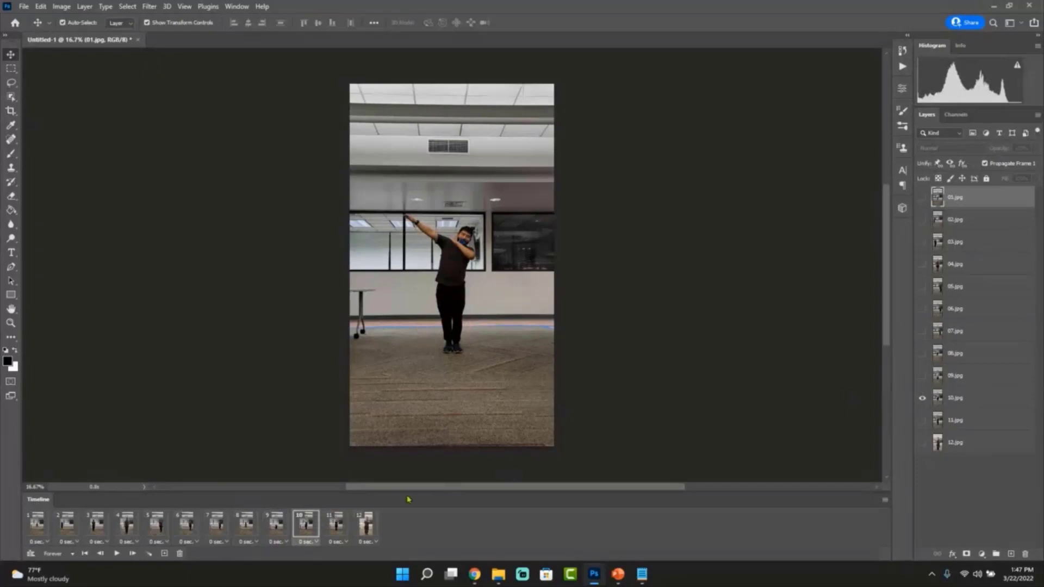
{"action": "left_click", "coordinate": [336, 525]}
{"action": "left_click", "coordinate": [366, 525]}
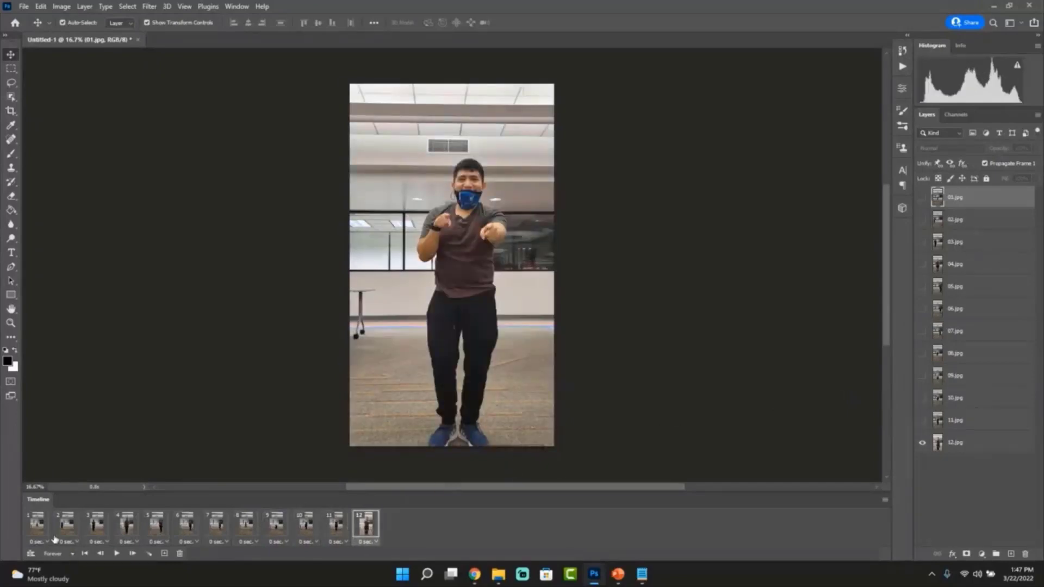
- Play the animation from frame 1 to check its motion, stop it and return to frame 1
{"action": "left_click", "coordinate": [37, 525]}
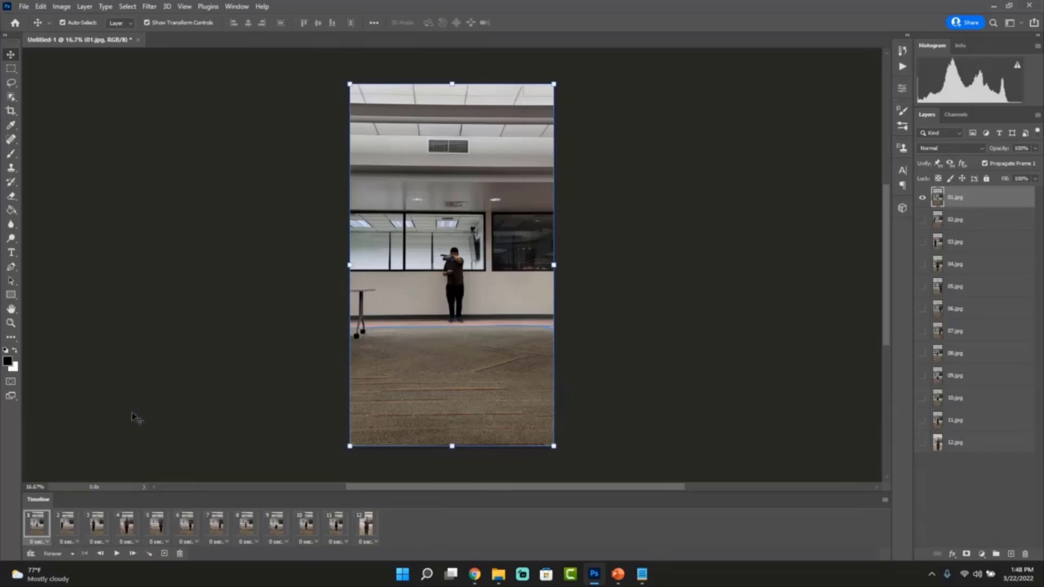
{"action": "left_click", "coordinate": [117, 553]}
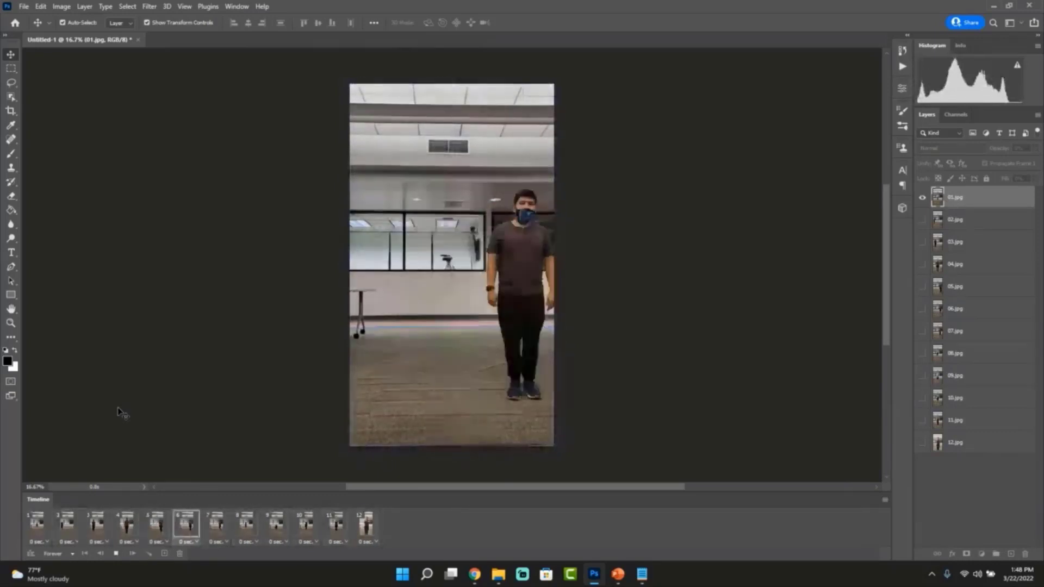
{"action": "left_click", "coordinate": [116, 554]}
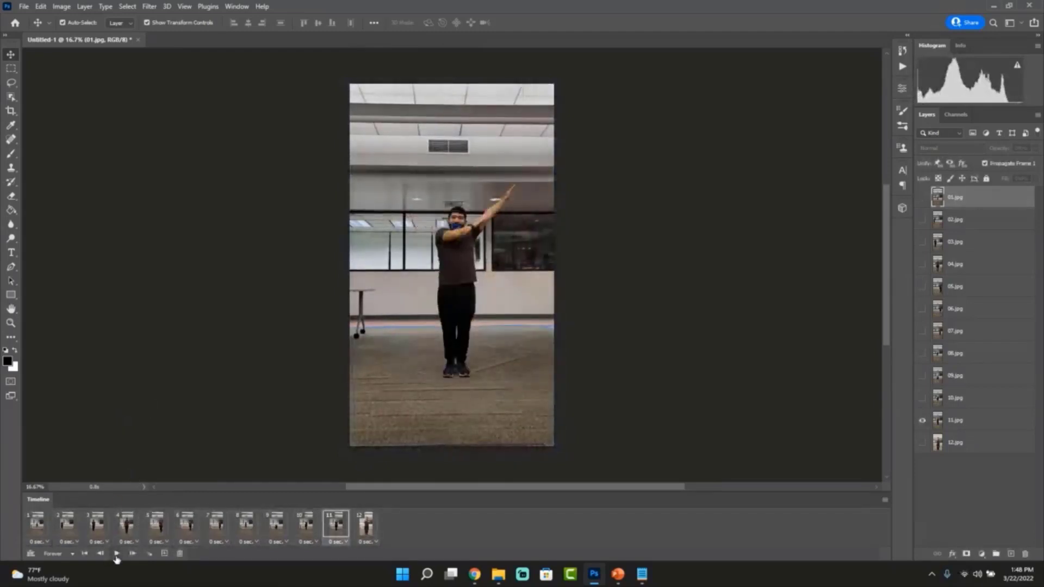
{"action": "left_click", "coordinate": [43, 530]}
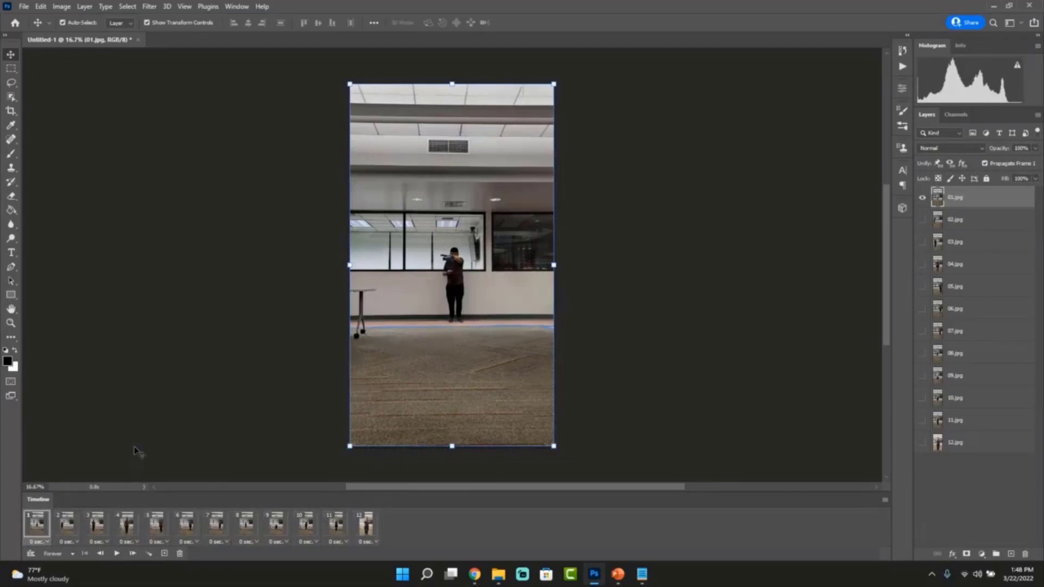
- Try a custom loop count of 21 times for the animation and set the looping back to Forever
{"action": "left_click", "coordinate": [75, 554]}
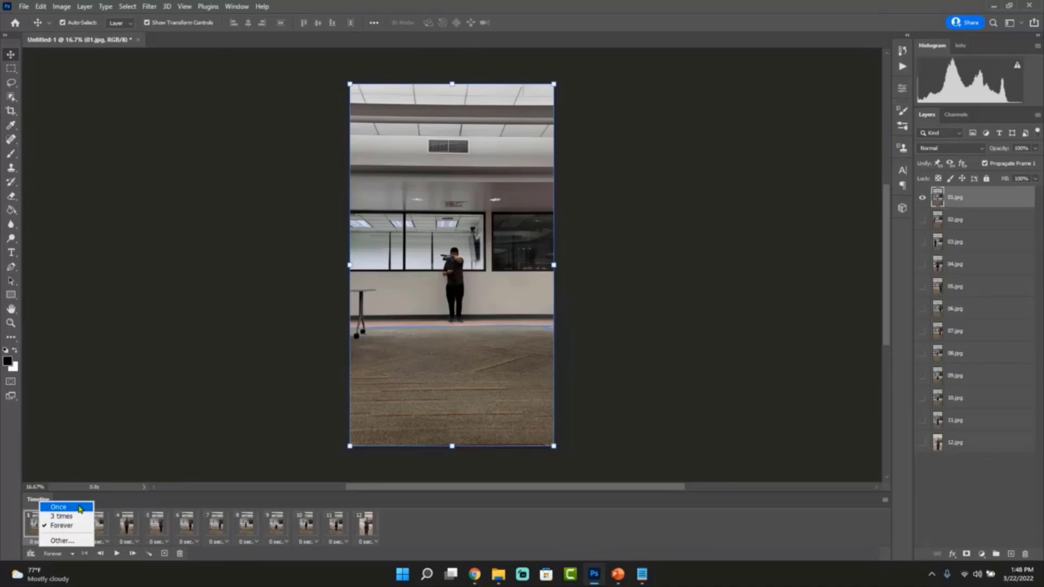
{"action": "left_click", "coordinate": [76, 541]}
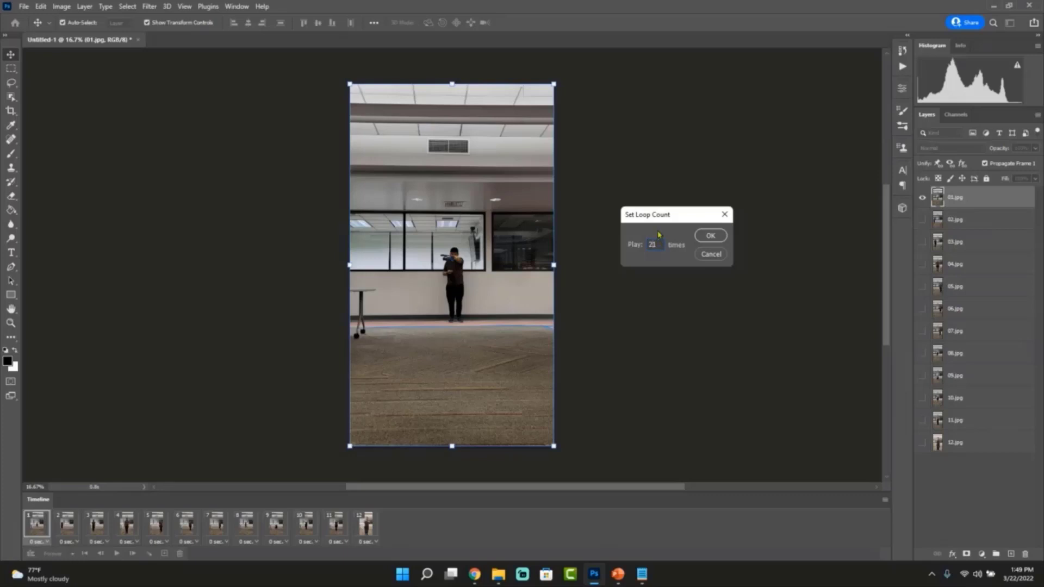
{"action": "left_click", "coordinate": [717, 235]}
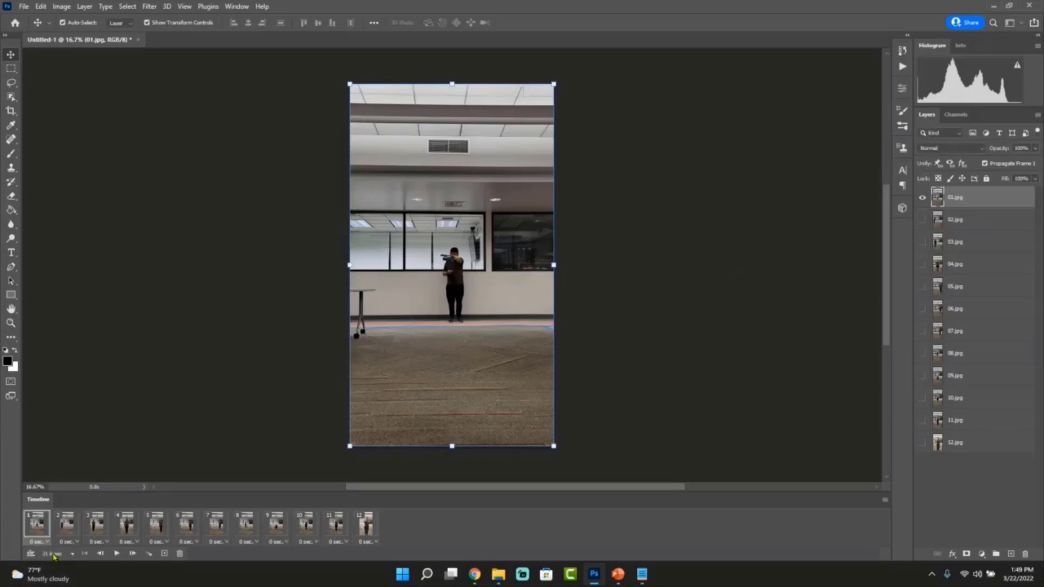
{"action": "left_click", "coordinate": [71, 554]}
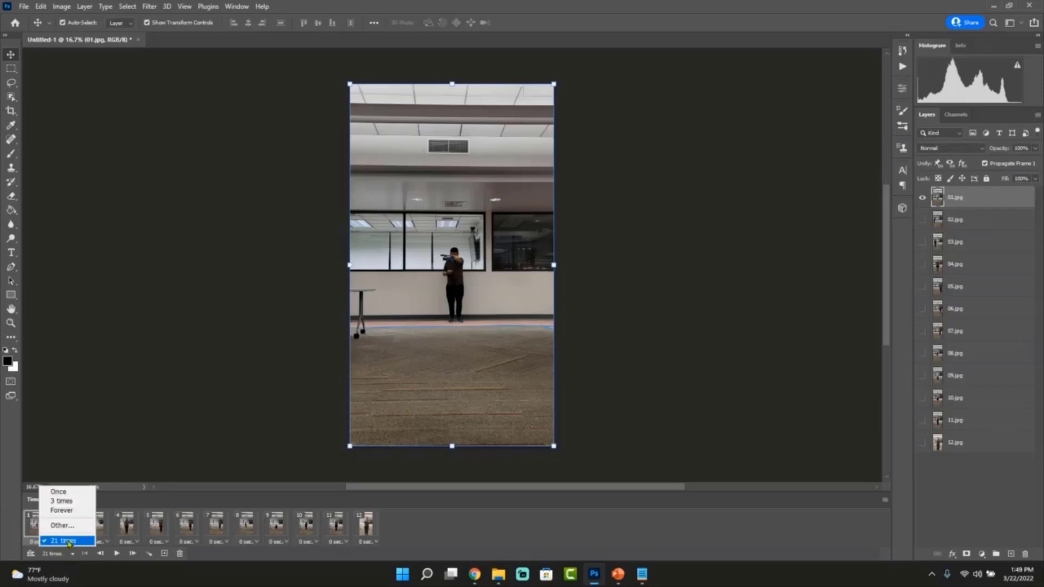
{"action": "left_click", "coordinate": [61, 510]}
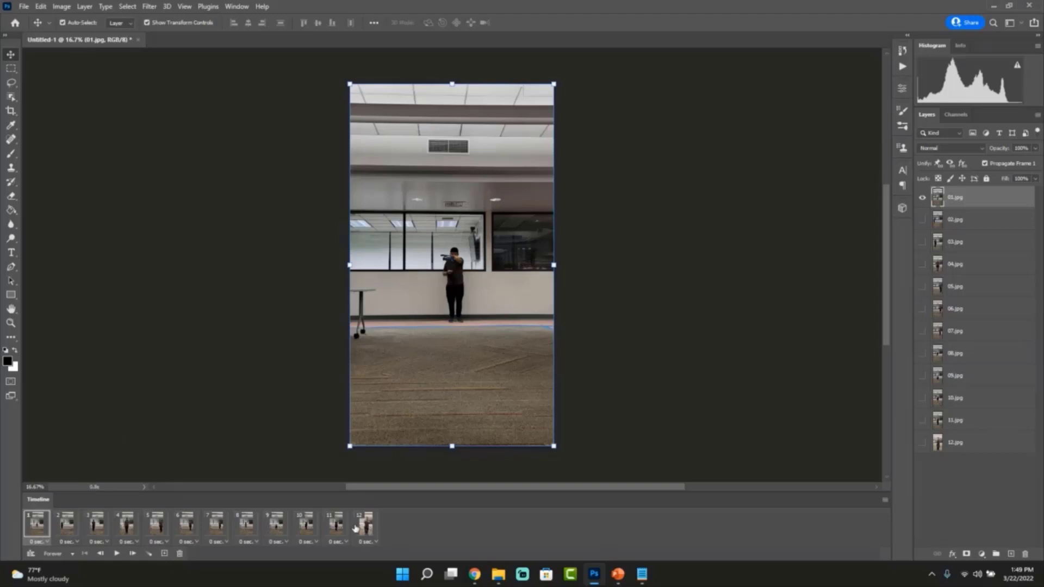
- Select all twelve animation frames and set their delay to 0.1 seconds
{"action": "left_click", "coordinate": [61, 531]}
{"action": "left_click", "coordinate": [37, 527]}
{"action": "left_click", "coordinate": [368, 531], "text": "shift"}
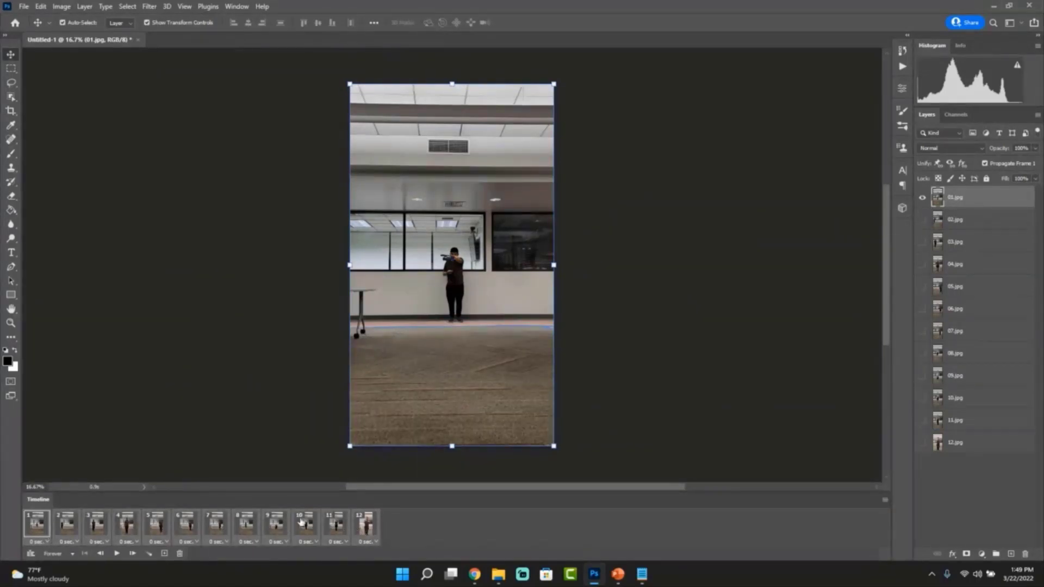
{"action": "left_click", "coordinate": [377, 545]}
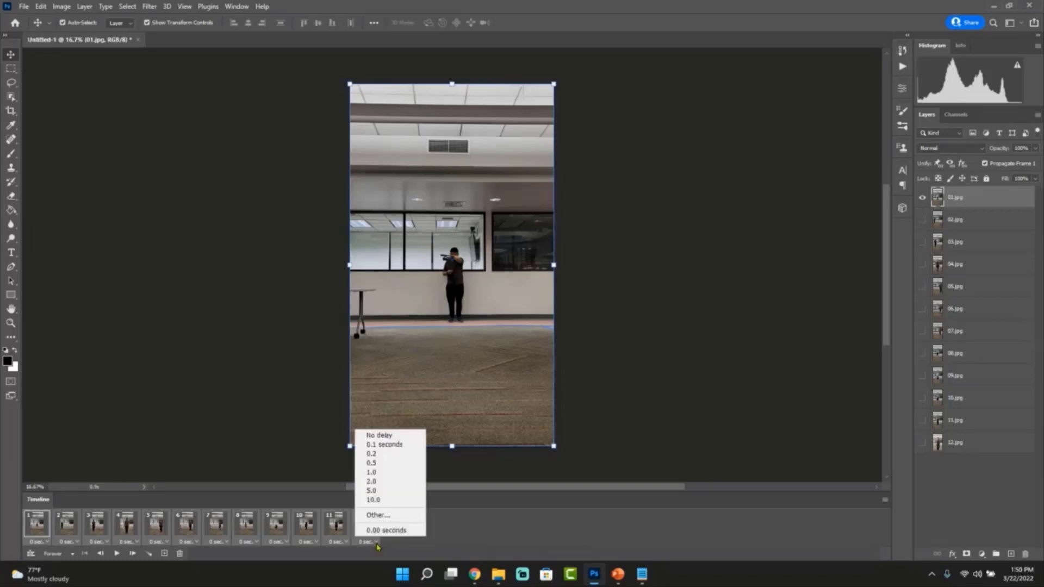
{"action": "left_click", "coordinate": [407, 447]}
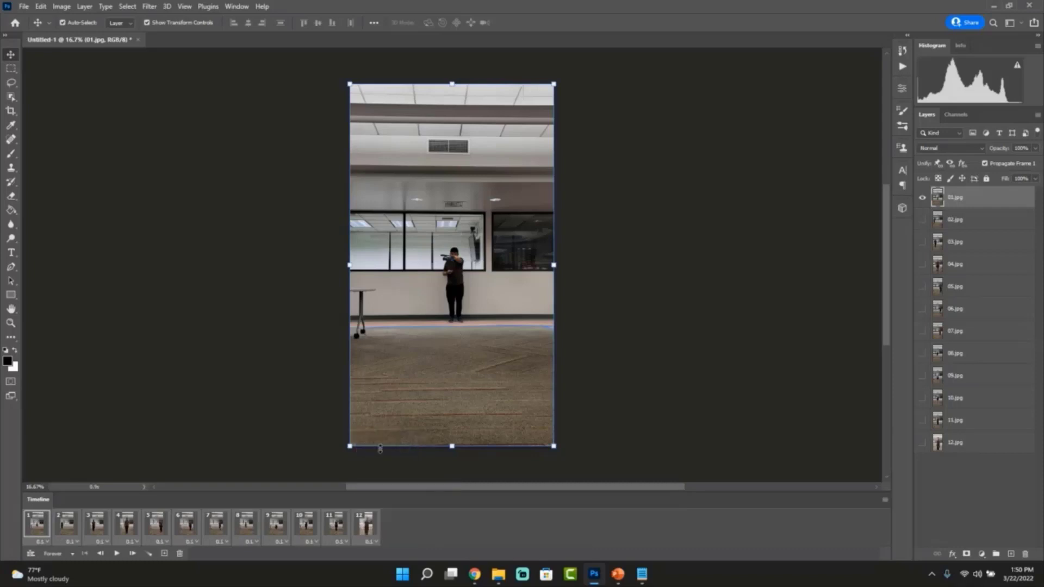
- Play the animation to check its speed with the 0.1-second frame delay, and stop it
{"action": "left_click", "coordinate": [116, 554]}
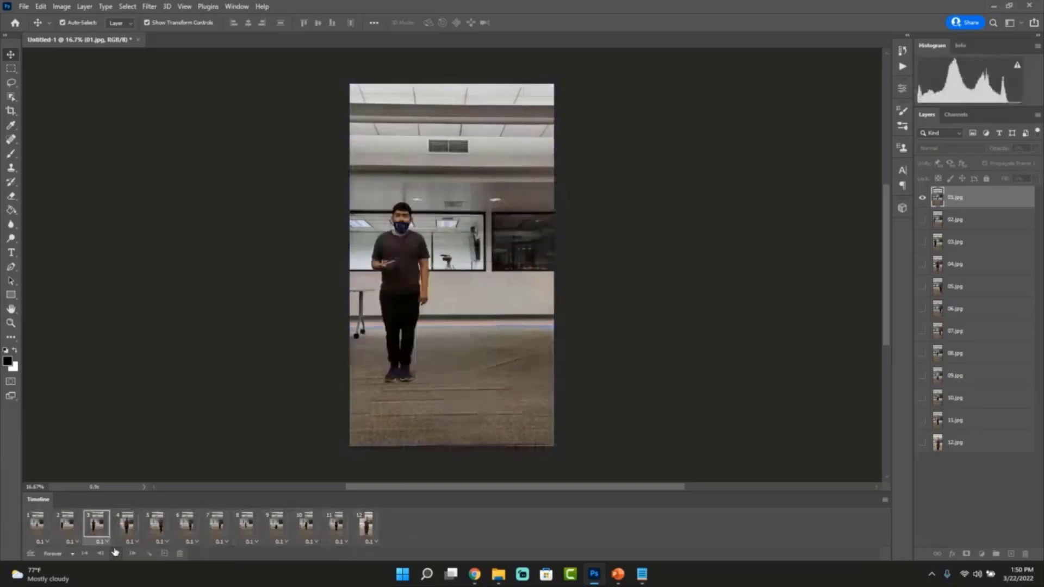
{"action": "left_click", "coordinate": [115, 552]}
{"action": "left_click", "coordinate": [115, 552]}
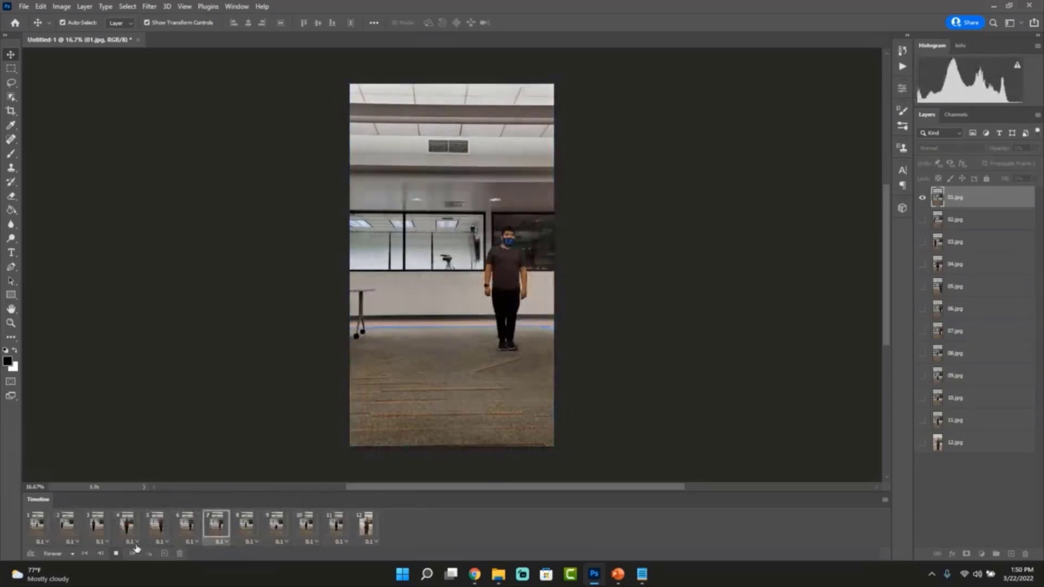
{"action": "left_click", "coordinate": [116, 553]}
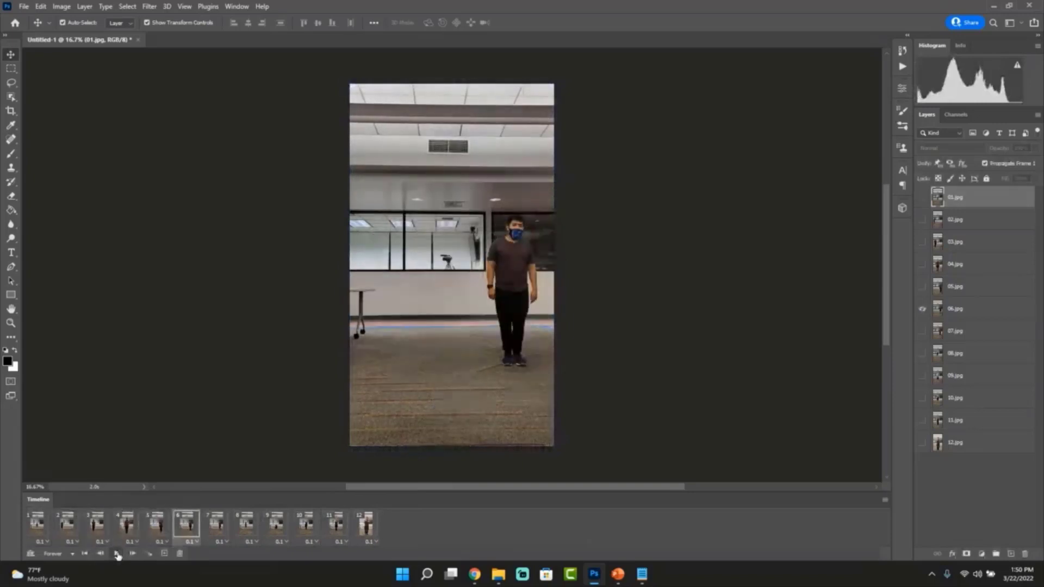
- Set the delay of frames 1 through 12 to 0.5 seconds and preview the animation
{"action": "left_click", "coordinate": [34, 524]}
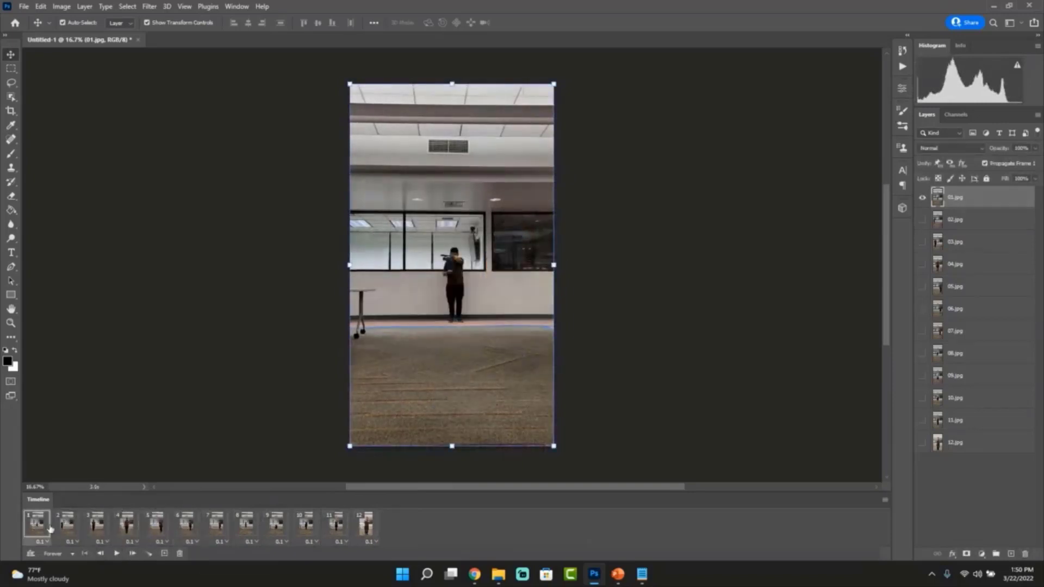
{"action": "left_click", "coordinate": [367, 527], "text": "shift"}
{"action": "left_click", "coordinate": [375, 543]}
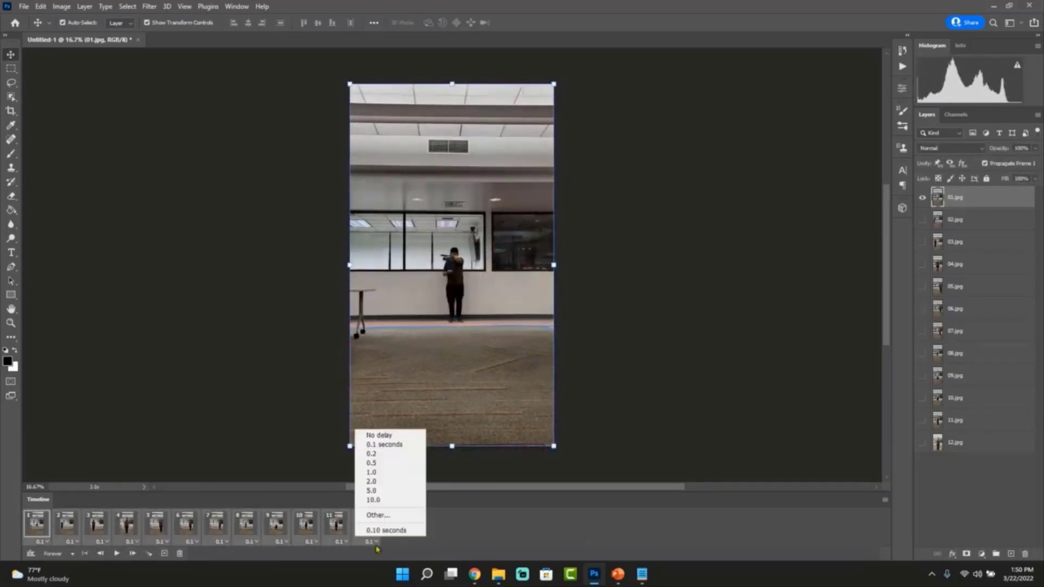
{"action": "left_click", "coordinate": [388, 462]}
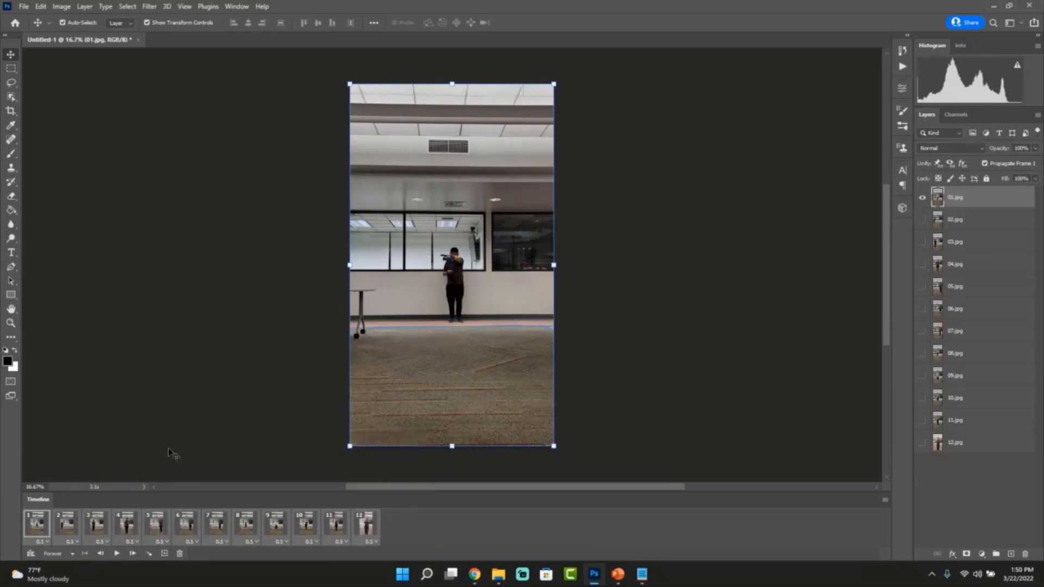
{"action": "left_click", "coordinate": [116, 552]}
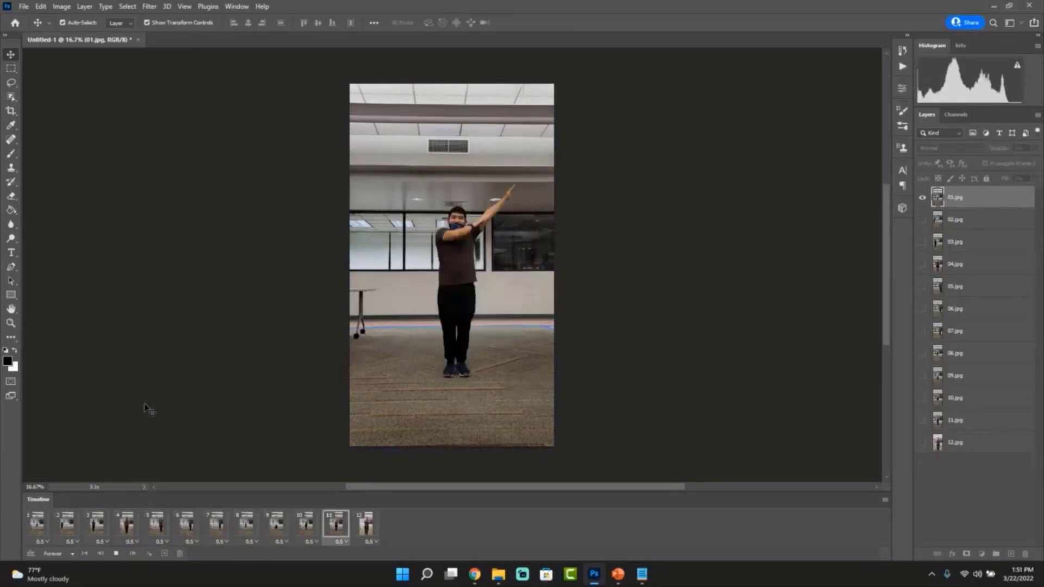
{"action": "left_click", "coordinate": [115, 554]}
- Change the delay of frames 1 through 12 to 0.1 seconds and play the animation to check the speed
{"action": "left_click", "coordinate": [37, 525]}
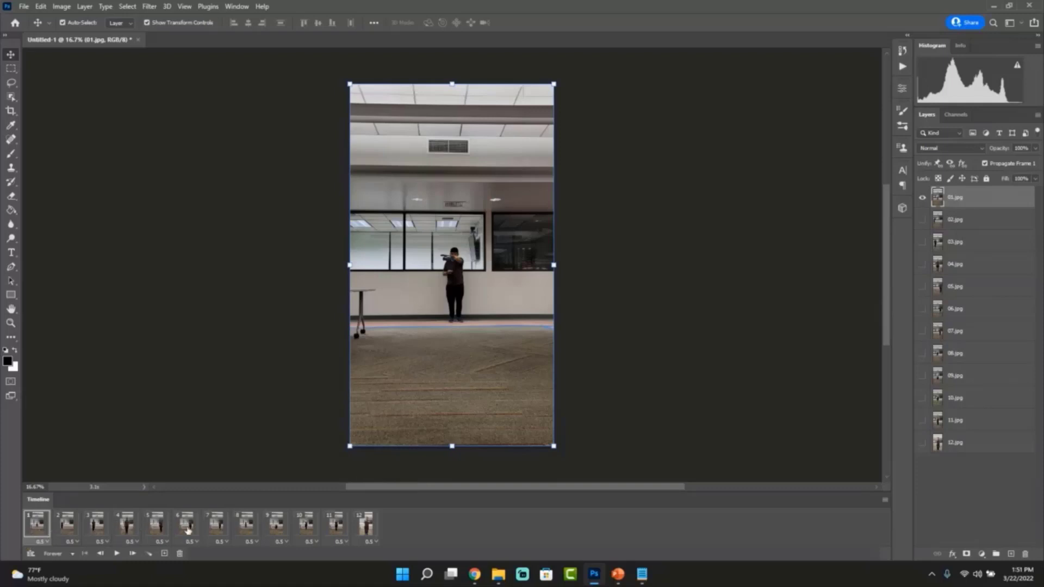
{"action": "left_click", "coordinate": [365, 527], "text": "shift"}
{"action": "left_click", "coordinate": [374, 542]}
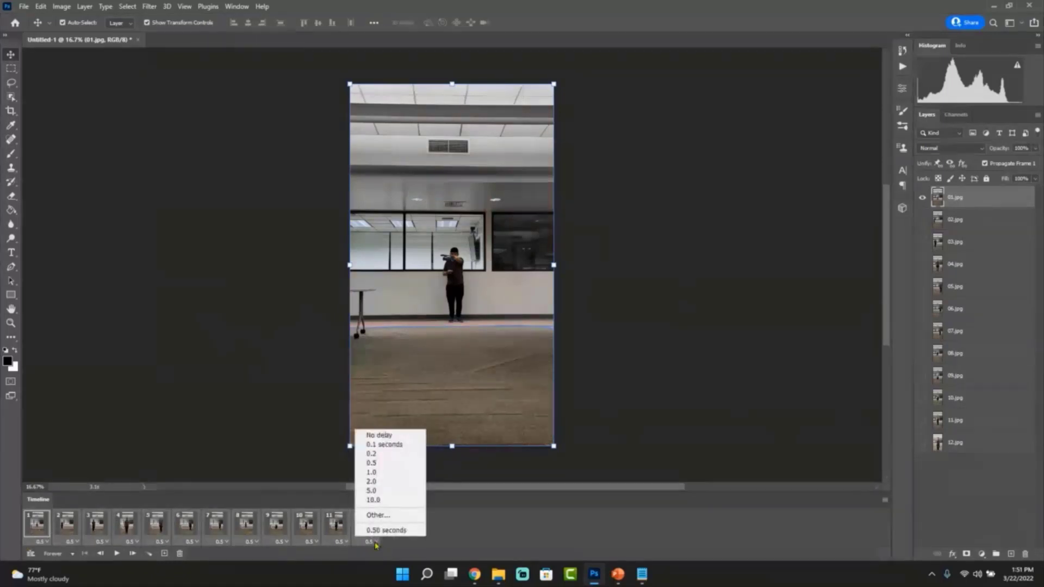
{"action": "left_click", "coordinate": [382, 444]}
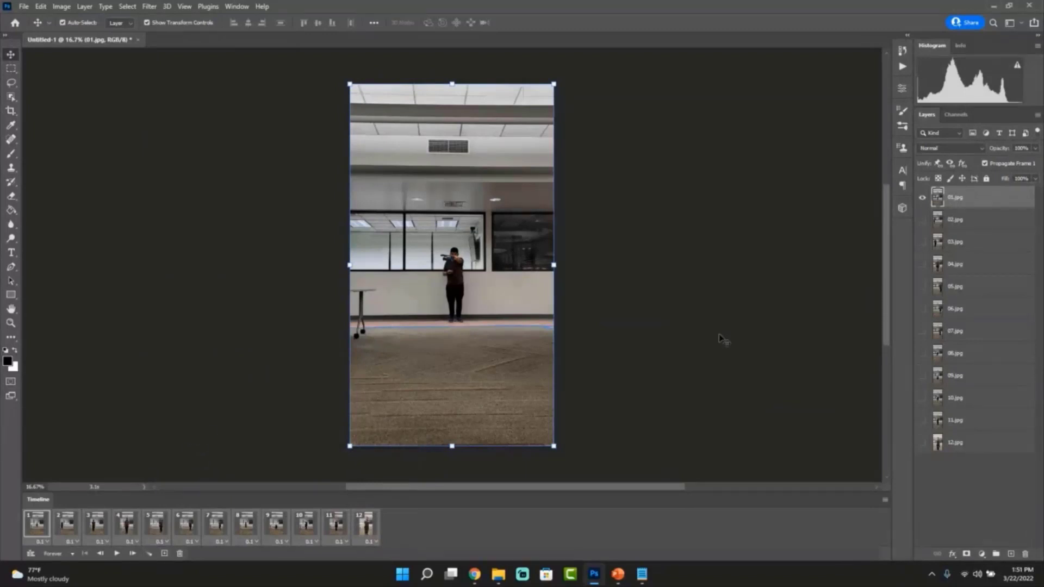
{"action": "left_click", "coordinate": [117, 553]}
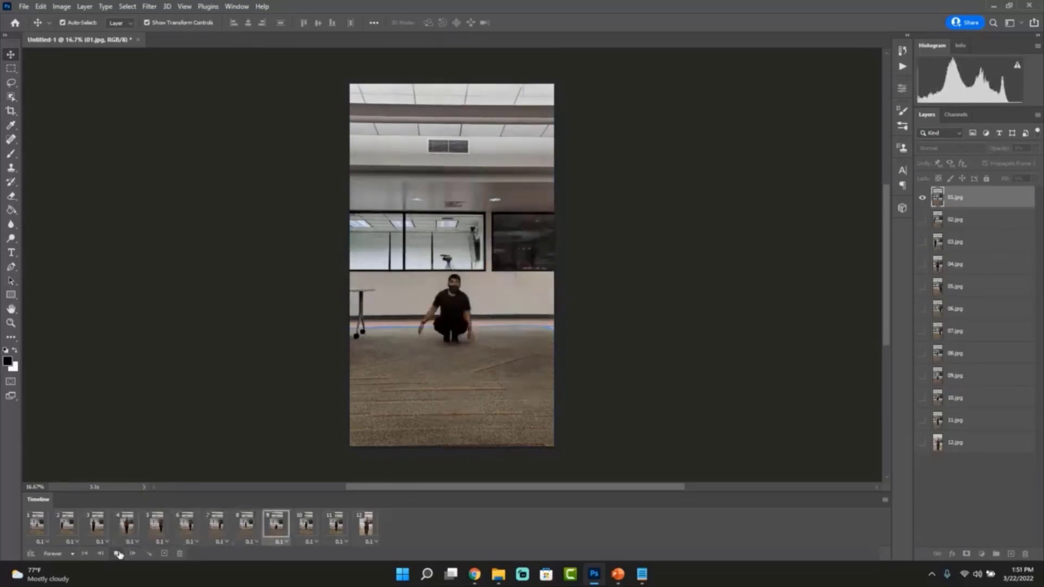
{"action": "left_click", "coordinate": [117, 554]}
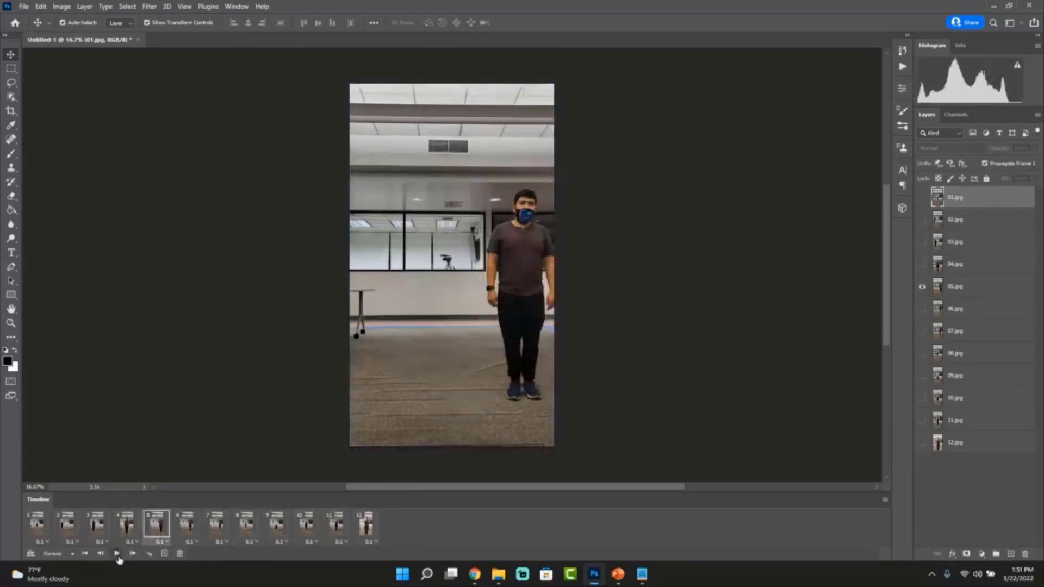
- Reselect the full range of frames from 1 to 12 and apply the 0.1-second delay again
{"action": "left_click", "coordinate": [37, 525]}
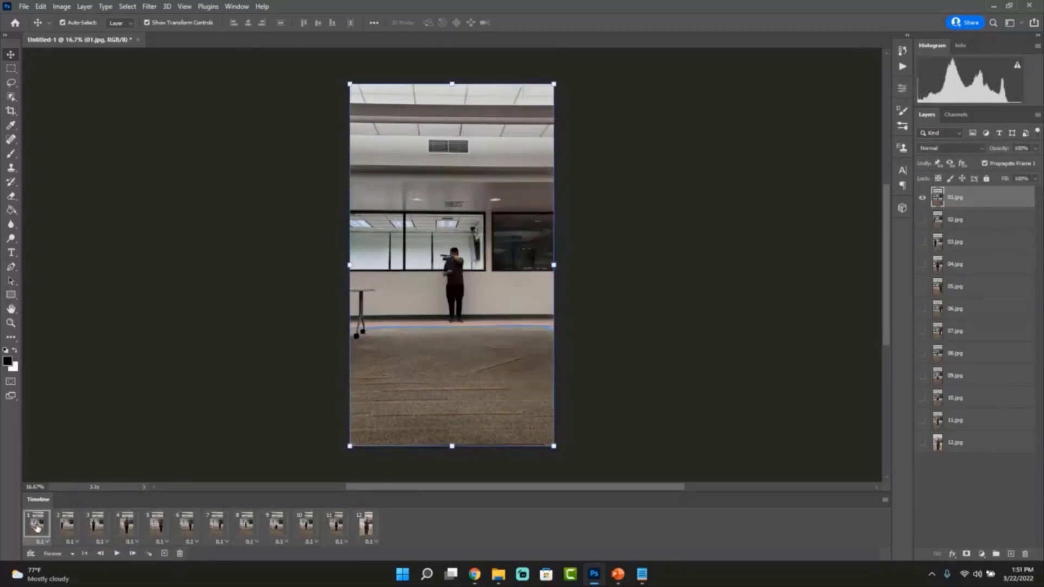
{"action": "left_click", "coordinate": [368, 529], "text": "shift"}
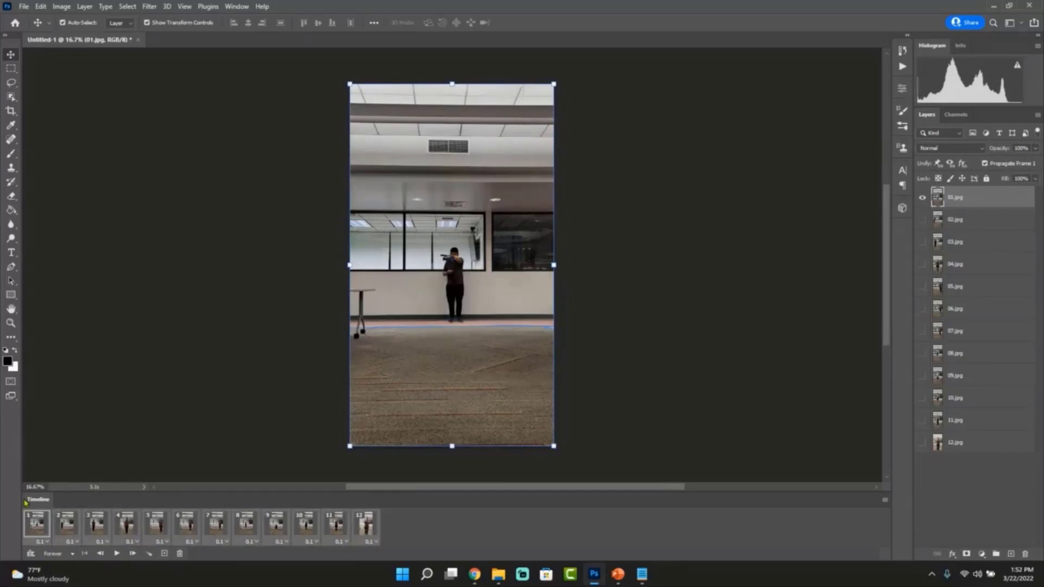
{"action": "left_click", "coordinate": [43, 527]}
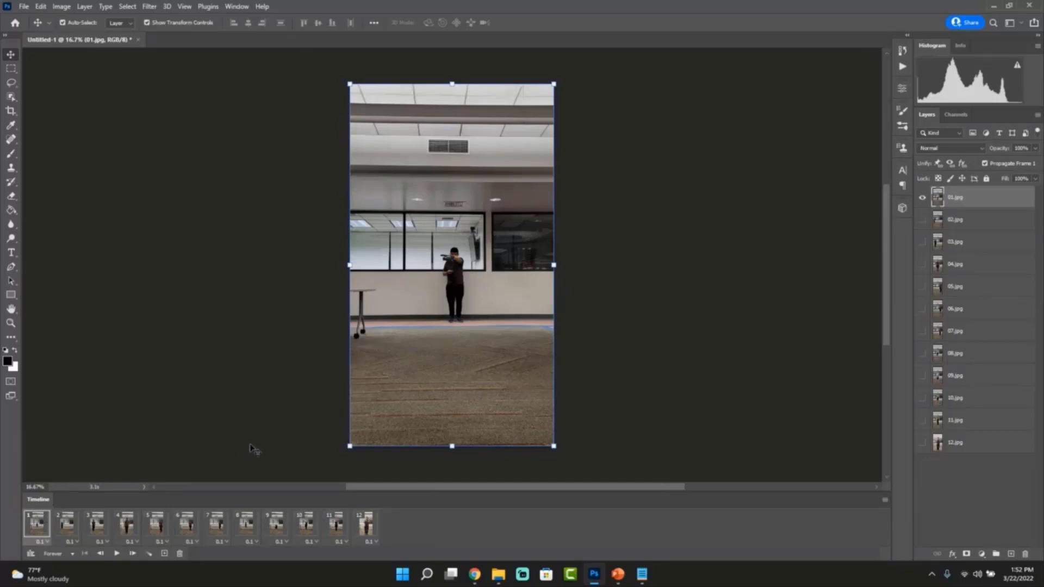
{"action": "left_click", "coordinate": [368, 525], "text": "shift"}
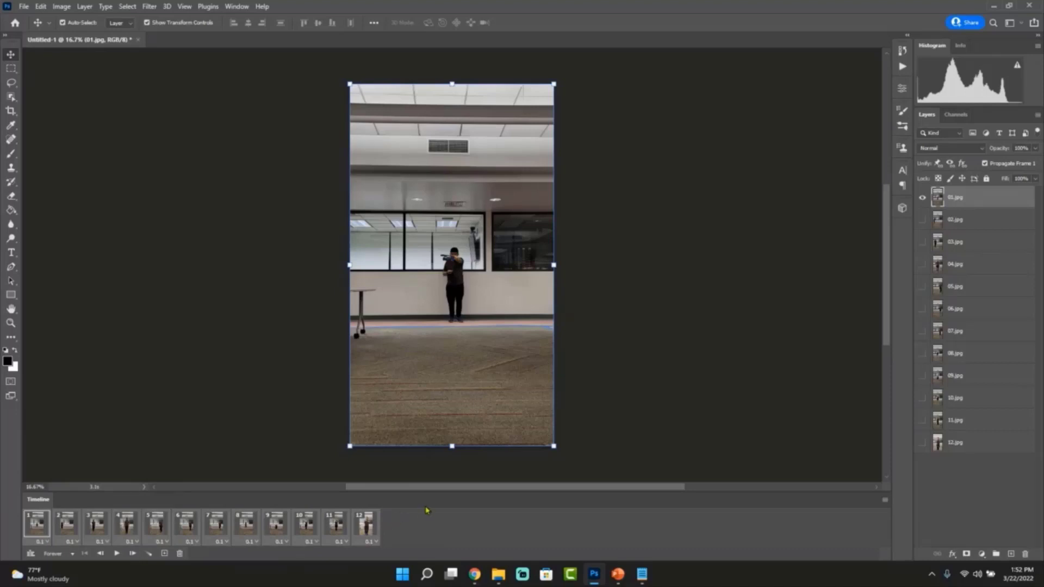
{"action": "left_click", "coordinate": [378, 543]}
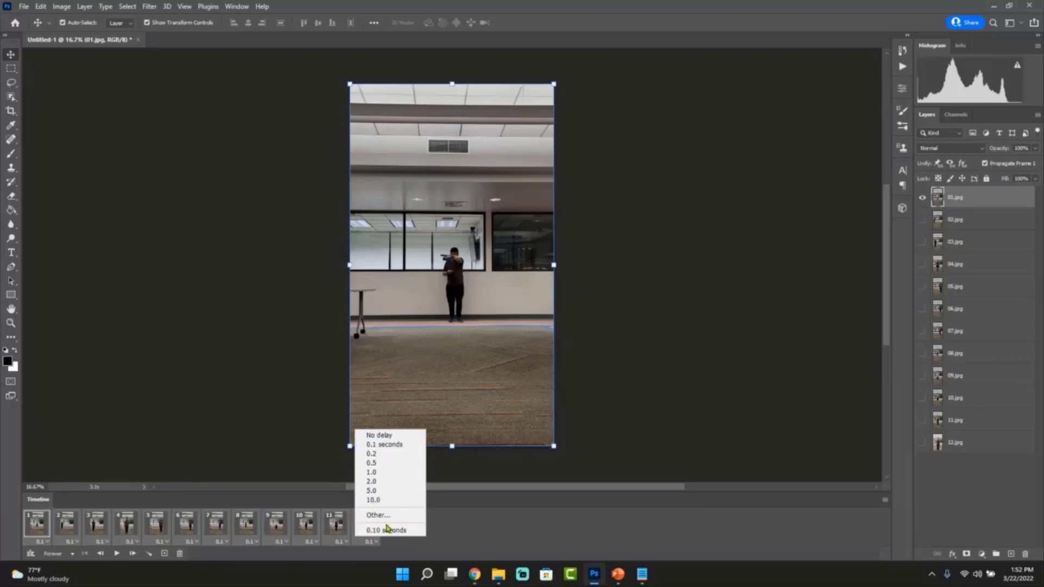
{"action": "left_click", "coordinate": [388, 444]}
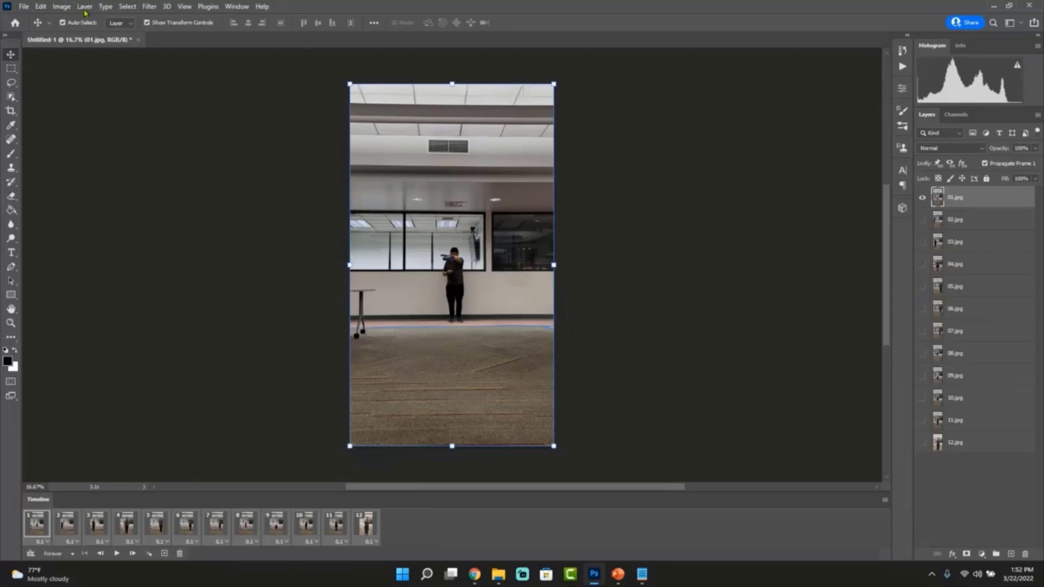
- Open the Save for Web (Legacy) export for the animation and choose GIF as the file format
{"action": "left_click", "coordinate": [25, 8]}
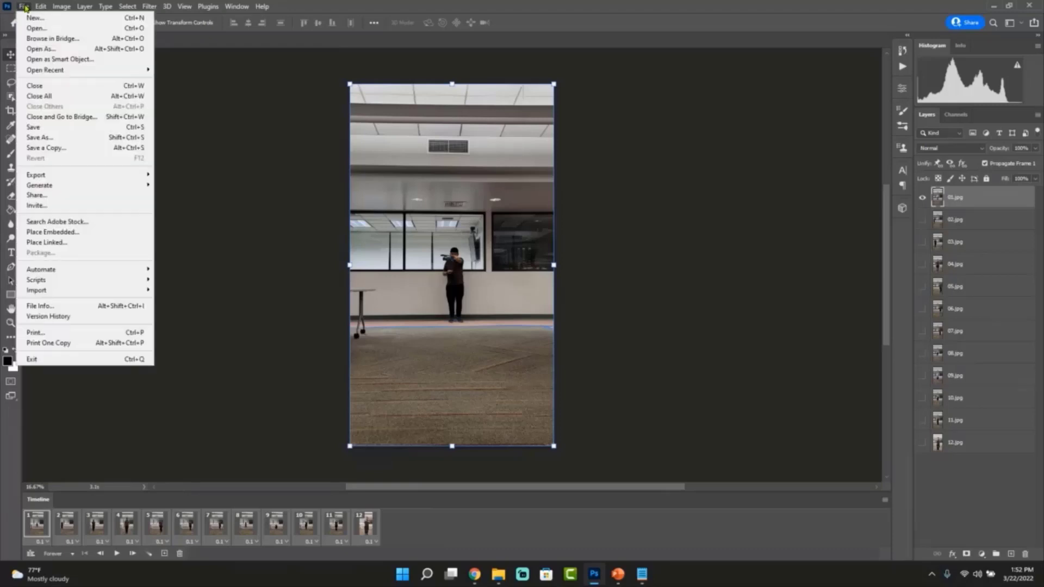
{"action": "mouse_move", "coordinate": [65, 177]}
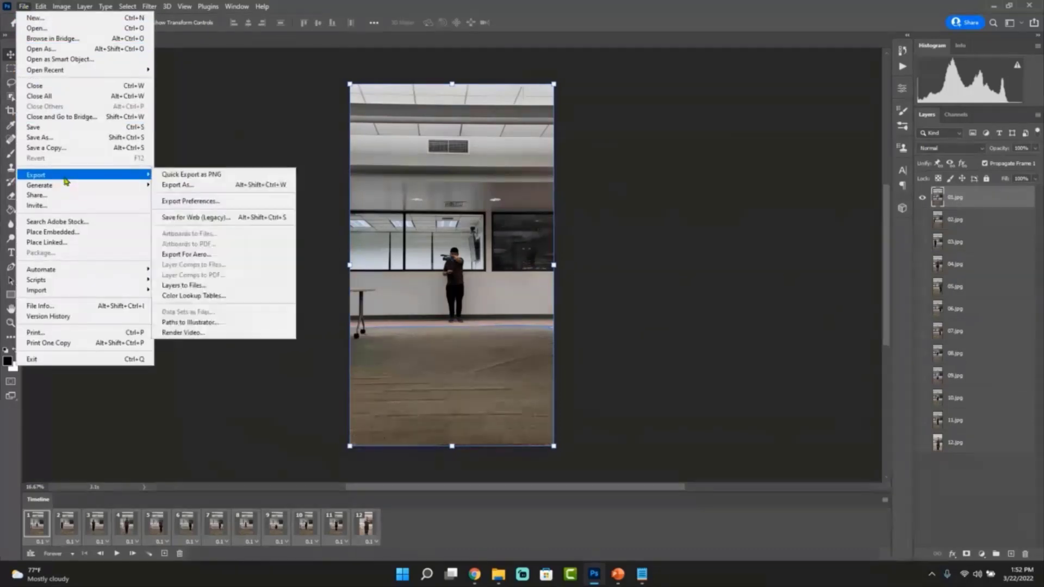
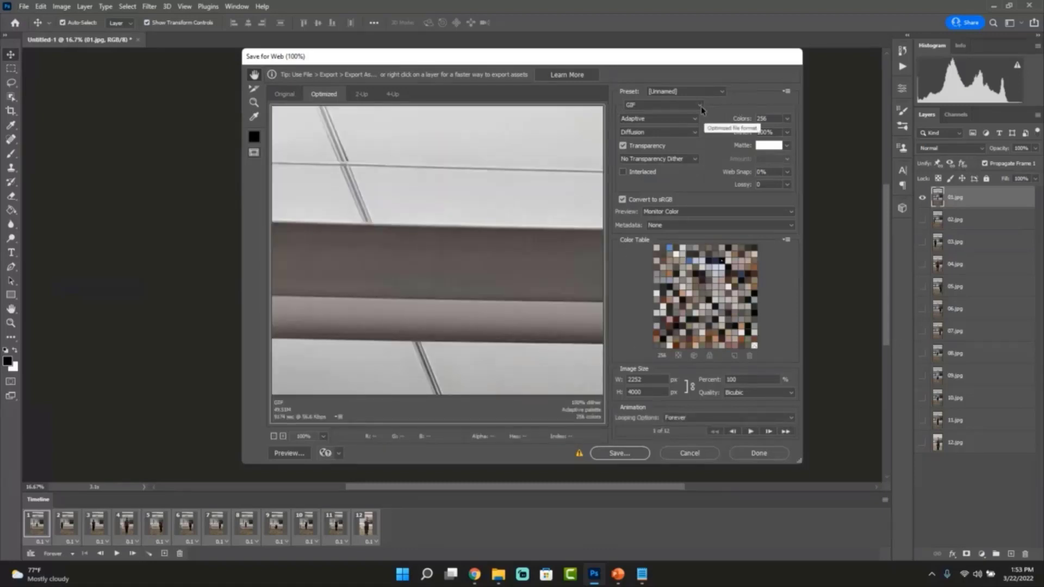
{"action": "left_click", "coordinate": [700, 106]}
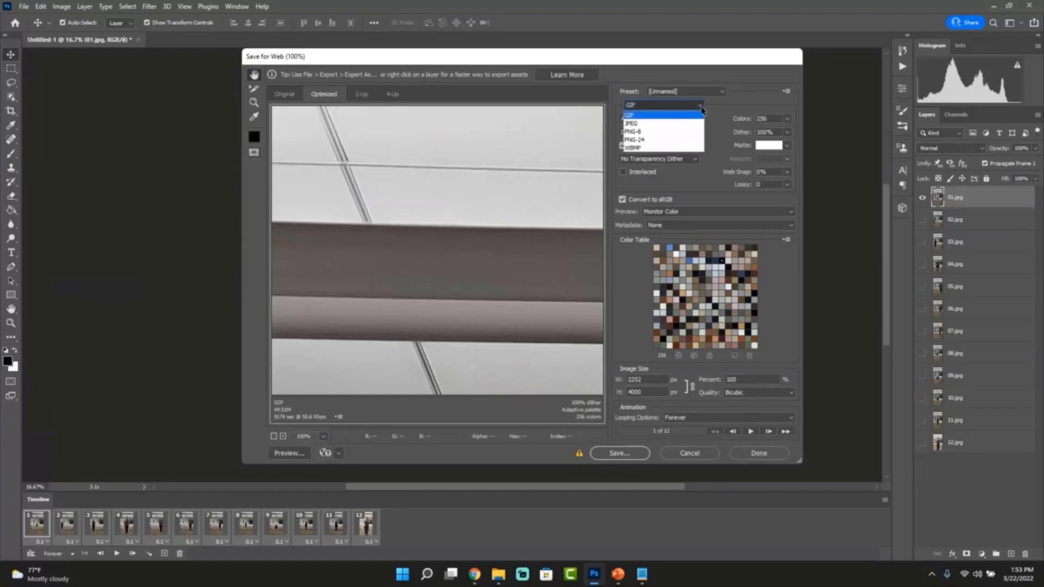
{"action": "left_click", "coordinate": [673, 116]}
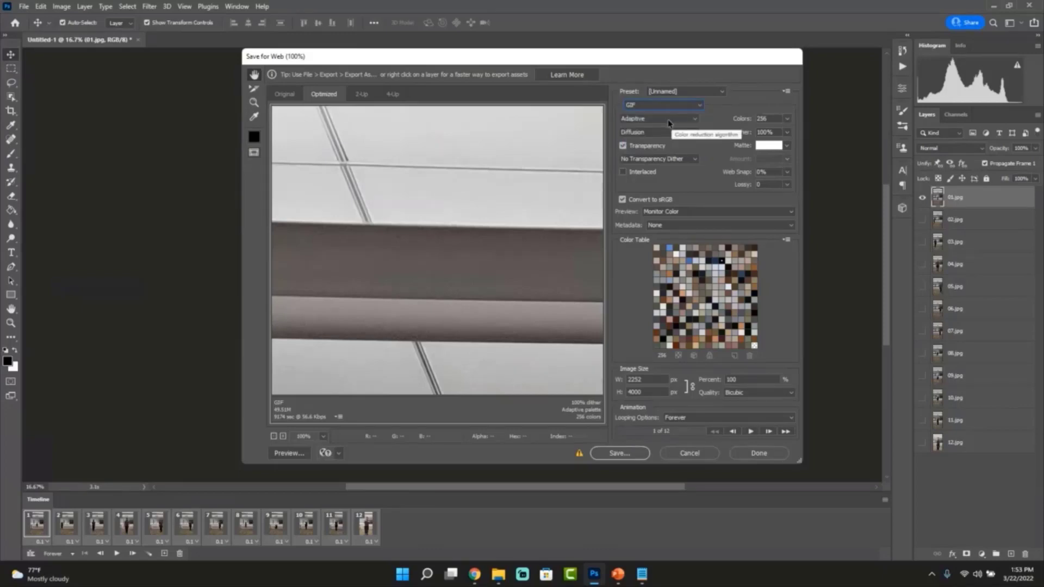
- Choose the Adaptive color reduction algorithm for the GIF and keep its palette at 256 colors
{"action": "left_click", "coordinate": [698, 120]}
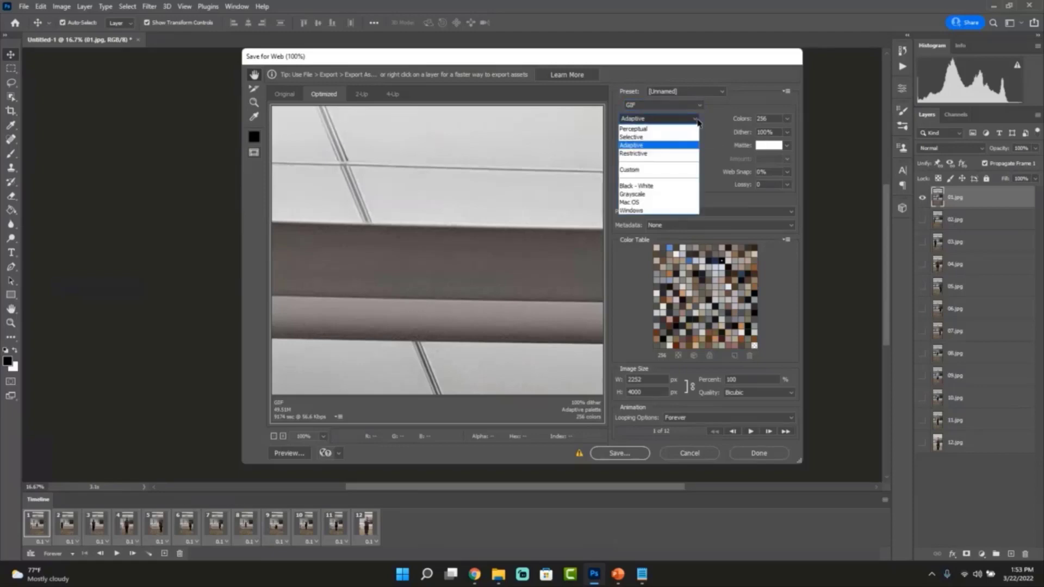
{"action": "left_click", "coordinate": [652, 146]}
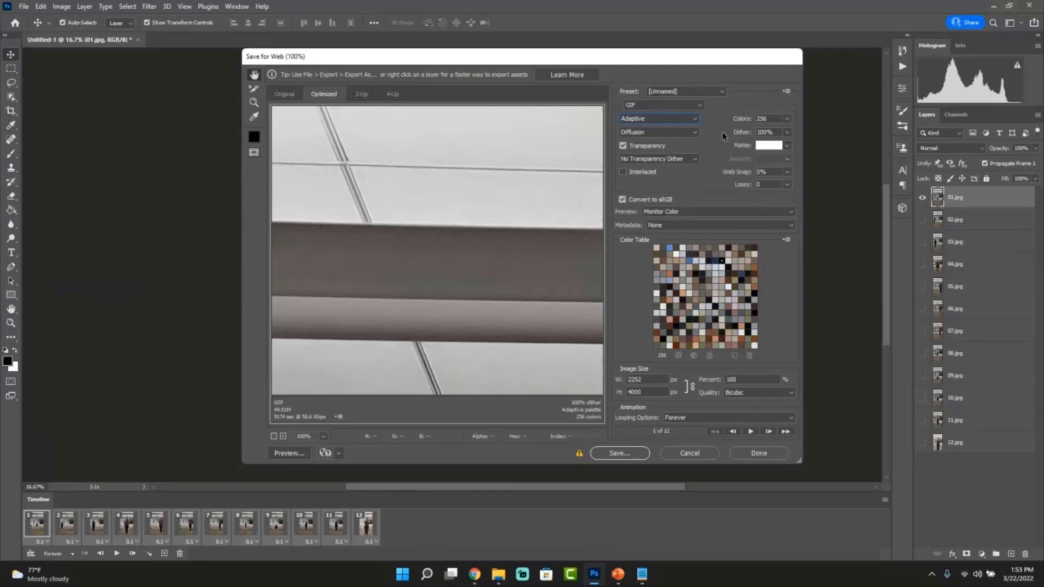
{"action": "left_click", "coordinate": [787, 119]}
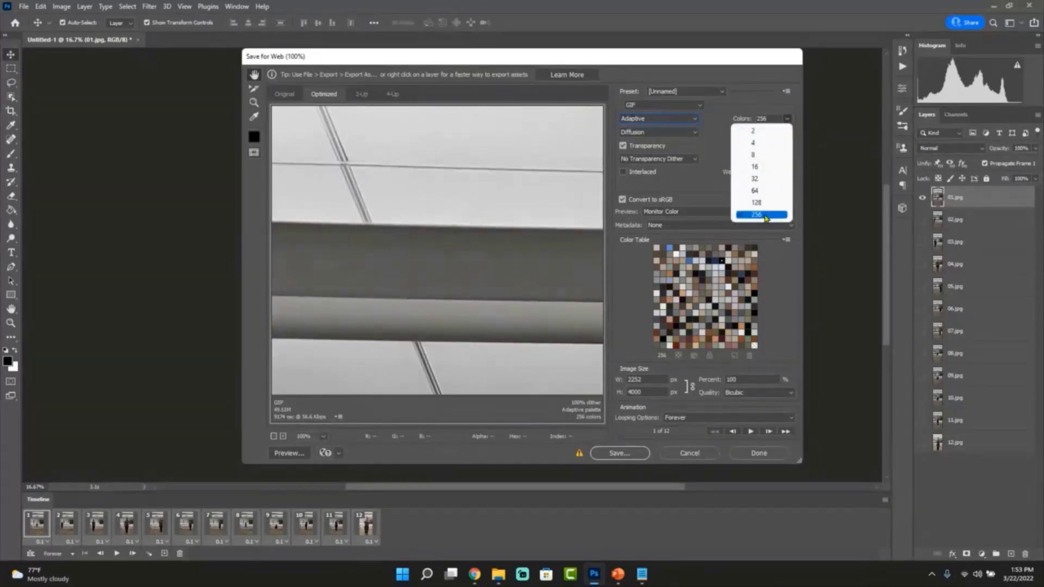
{"action": "left_click", "coordinate": [752, 76]}
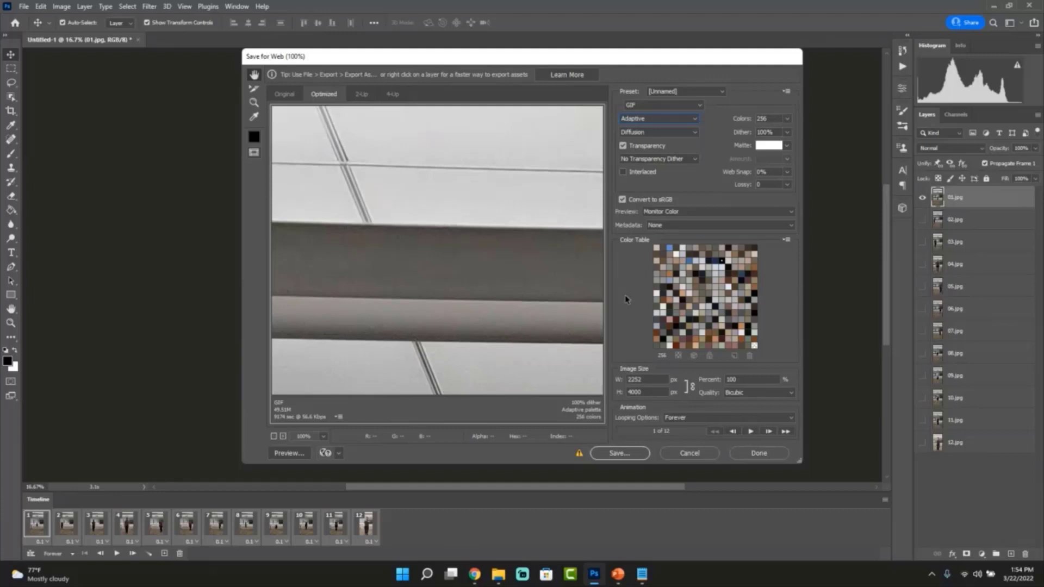
- Set the exported image width to 800 px, keeping the height in proportion
{"action": "double_click", "coordinate": [657, 379]}
{"action": "double_click", "coordinate": [646, 376]}
{"action": "left_click", "coordinate": [667, 380]}
{"action": "key", "text": "BackSpace"}
{"action": "key", "text": "BackSpace"}
{"action": "key", "text": "BackSpace"}
{"action": "type", "text": "8000"}
{"action": "key", "text": "BackSpace"}
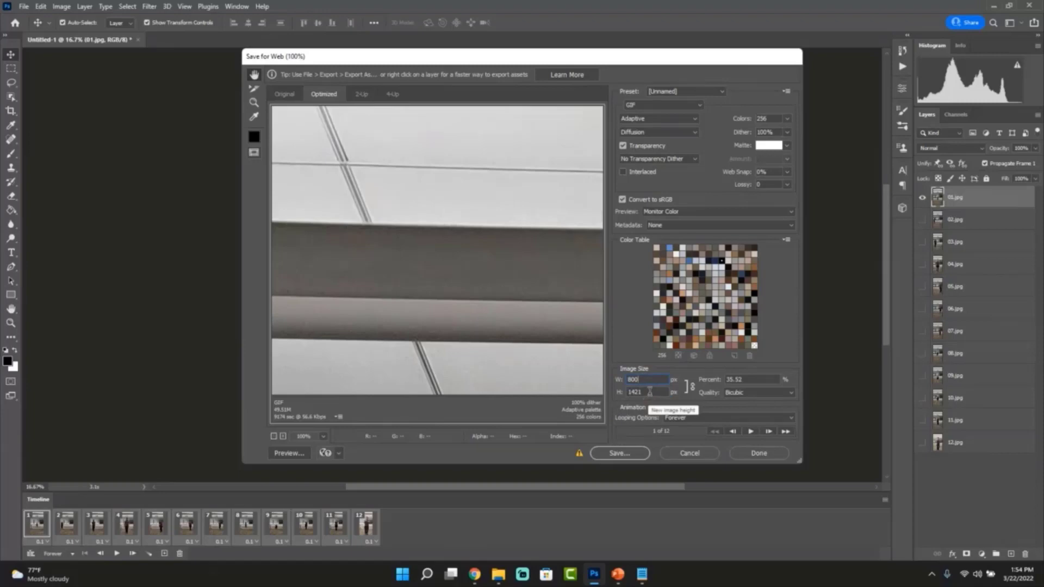
- Save the optimized GIF as animation1 in the third subfolder of Turning Pictures Workshop
{"action": "left_click", "coordinate": [627, 451]}
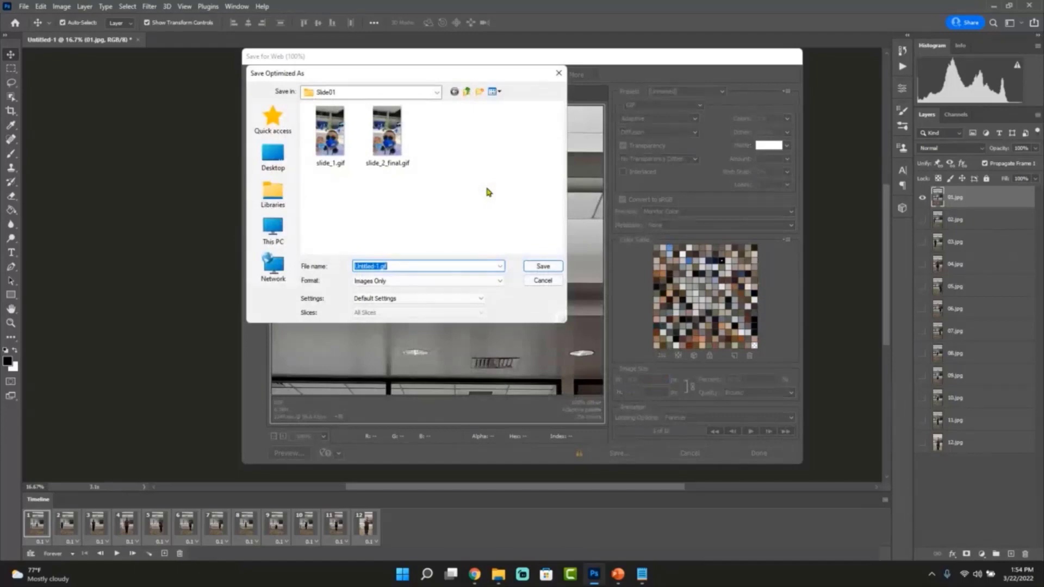
{"action": "left_click", "coordinate": [466, 93]}
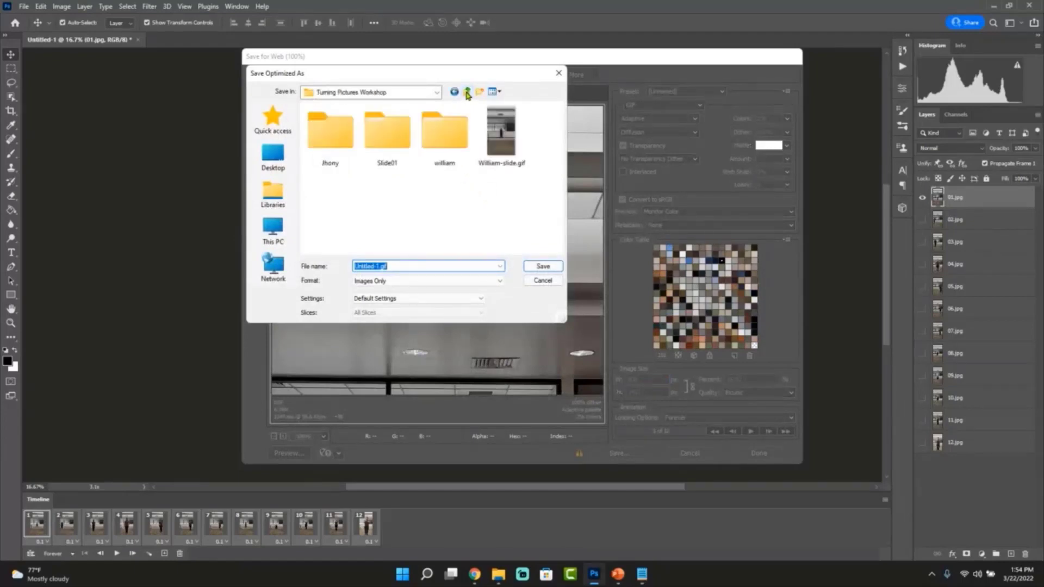
{"action": "double_click", "coordinate": [442, 134]}
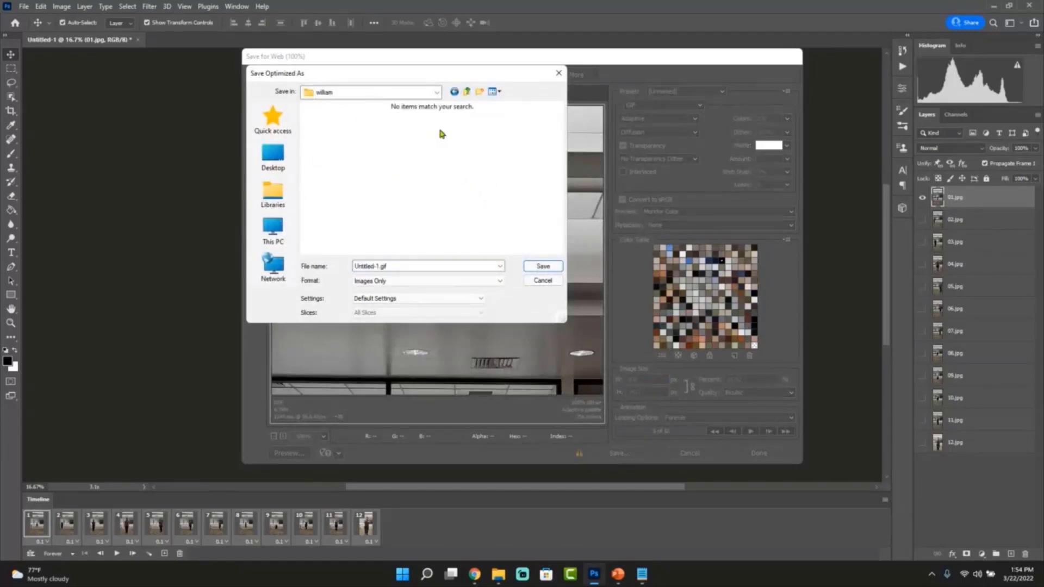
{"action": "left_click", "coordinate": [404, 265]}
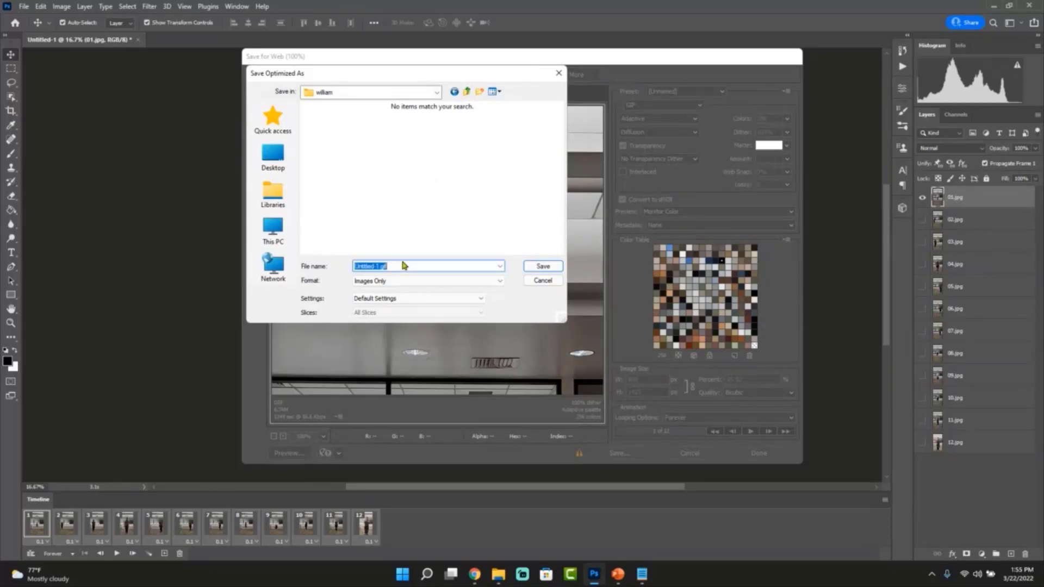
{"action": "type", "text": "animation1"}
{"action": "left_click", "coordinate": [540, 266]}
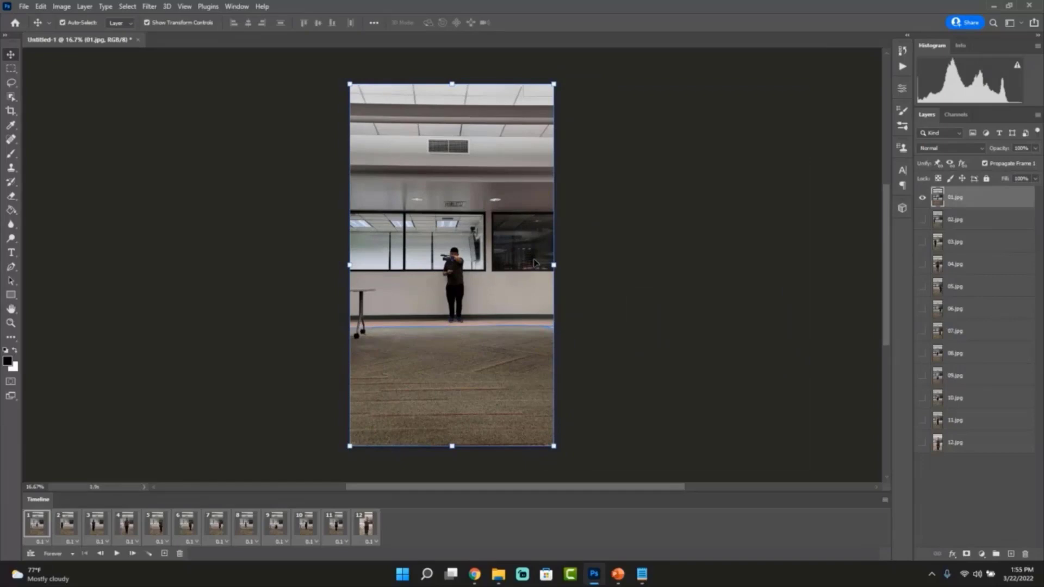
- Close the finished document without saving it and start the Load Files into Stack script
{"action": "left_click", "coordinate": [140, 40]}
{"action": "left_click", "coordinate": [499, 210]}
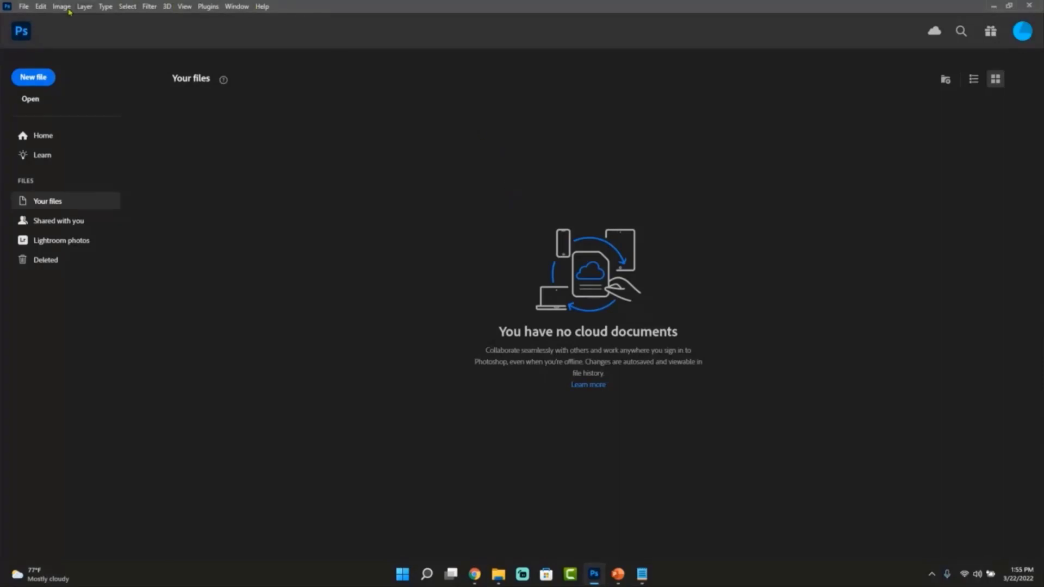
{"action": "left_click", "coordinate": [24, 7]}
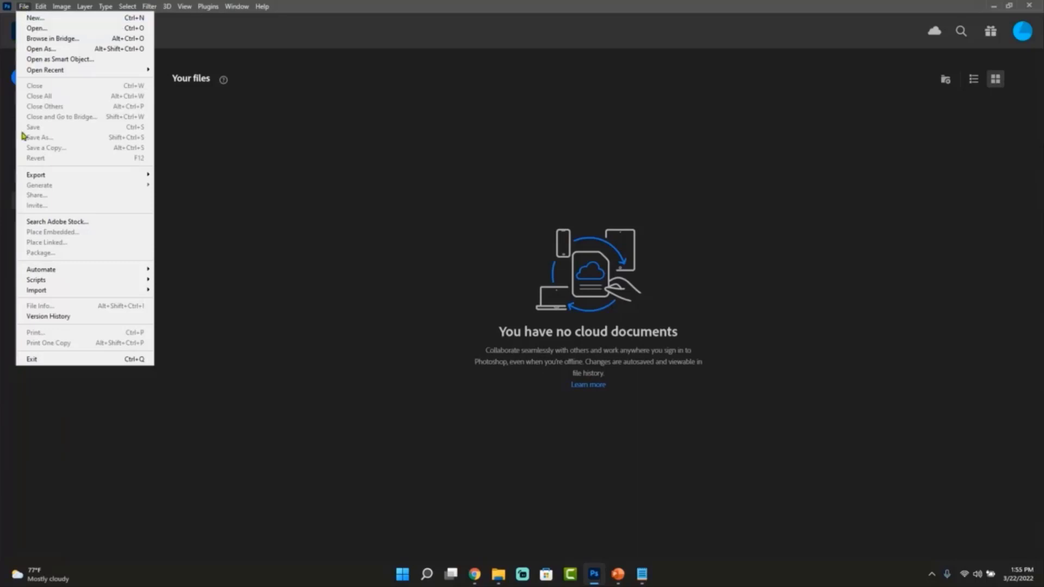
{"action": "mouse_move", "coordinate": [69, 281]}
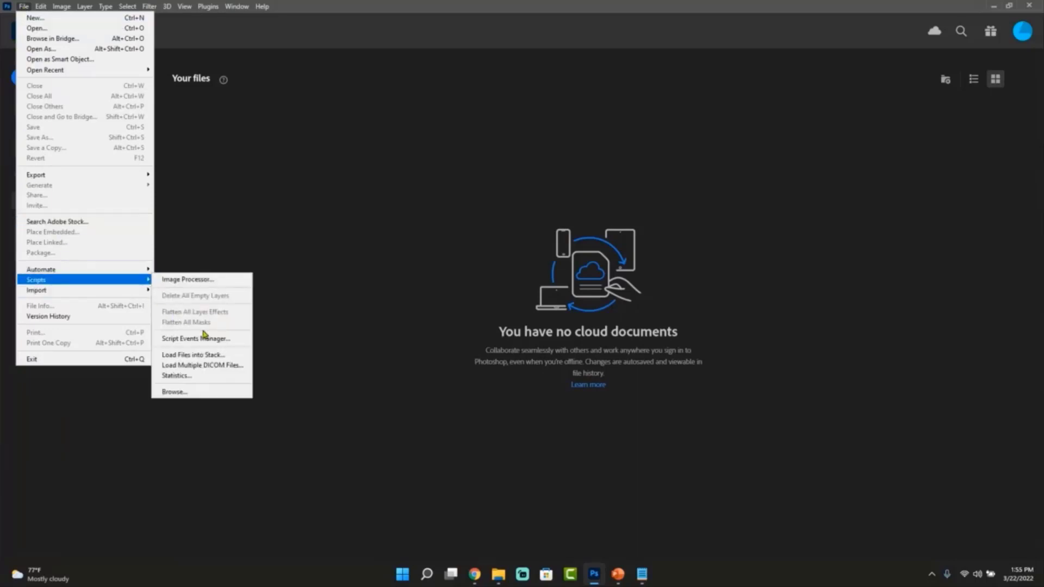
{"action": "left_click", "coordinate": [237, 357]}
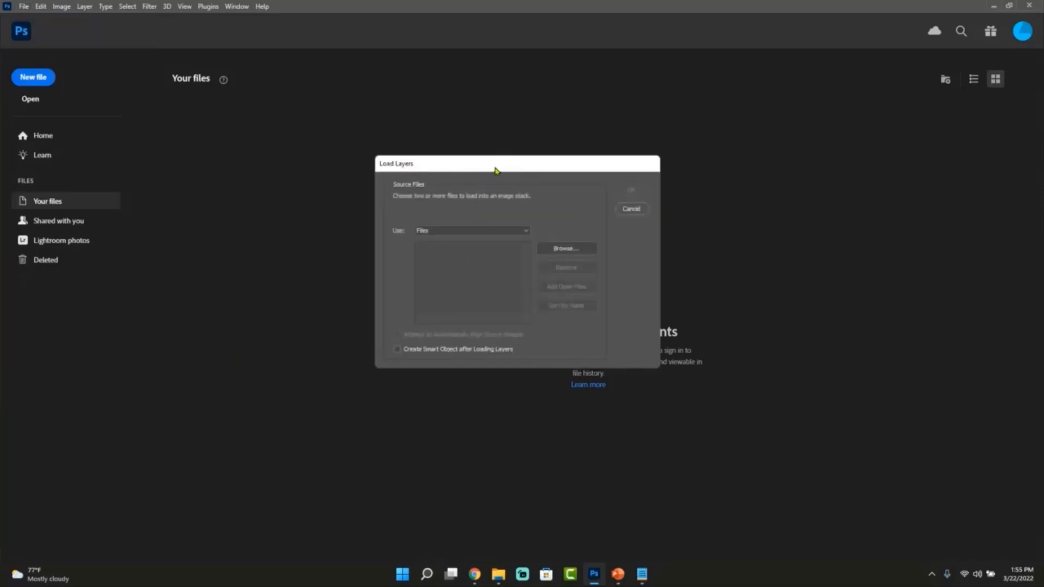
- Browse to the Slide01 folder and delete slide_1.gif and slide_2_final.gif from it
{"action": "left_click", "coordinate": [570, 250]}
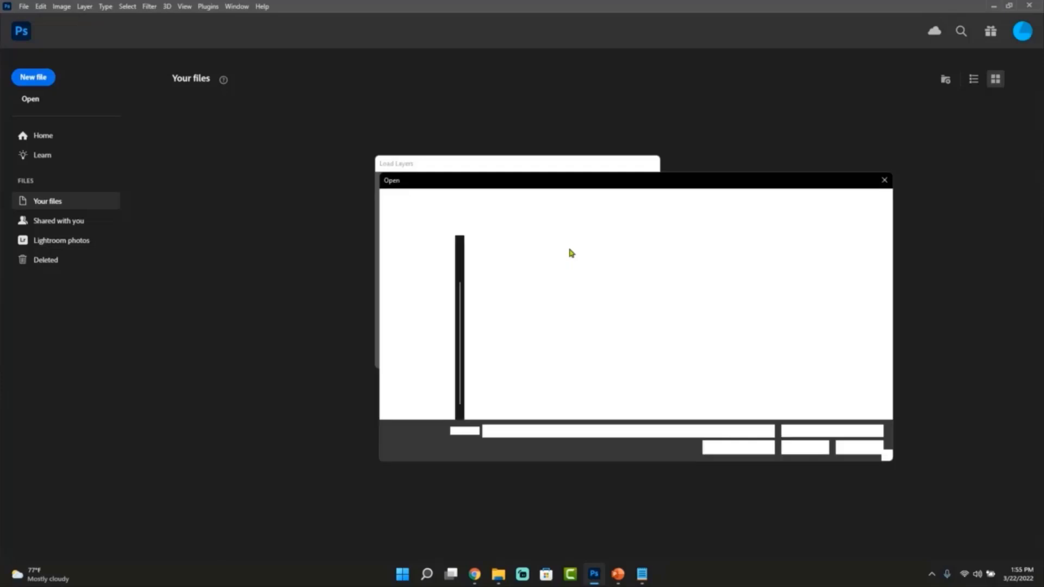
{"action": "left_click", "coordinate": [568, 202]}
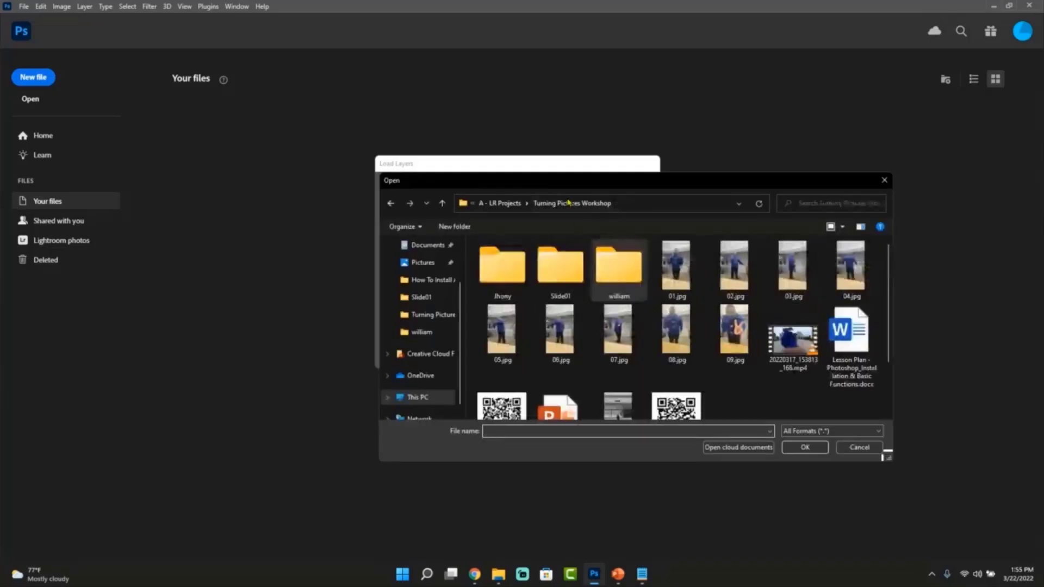
{"action": "double_click", "coordinate": [562, 280]}
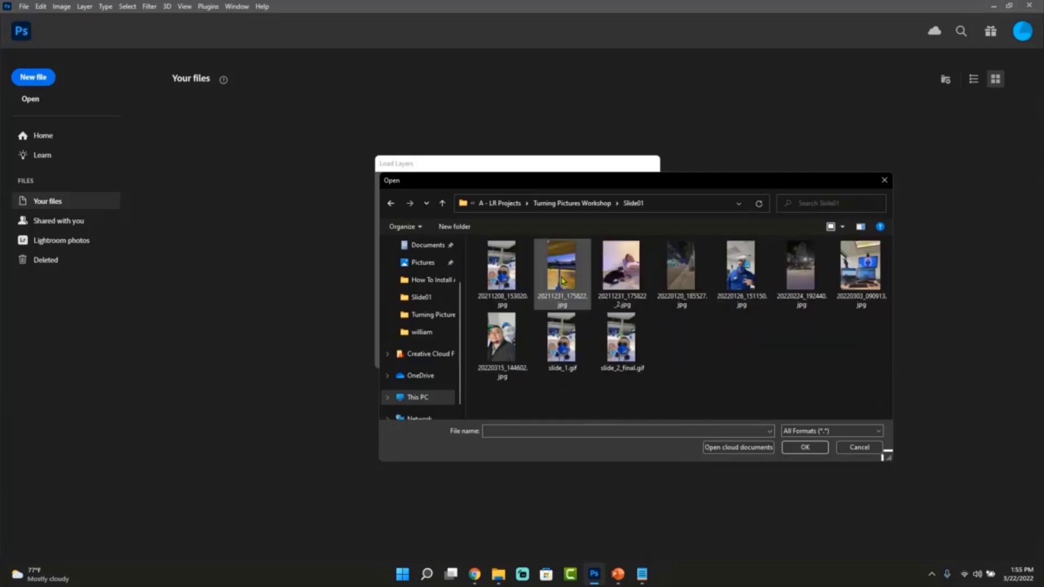
{"action": "left_click_drag", "start_coordinate": [660, 378], "coordinate": [557, 350]}
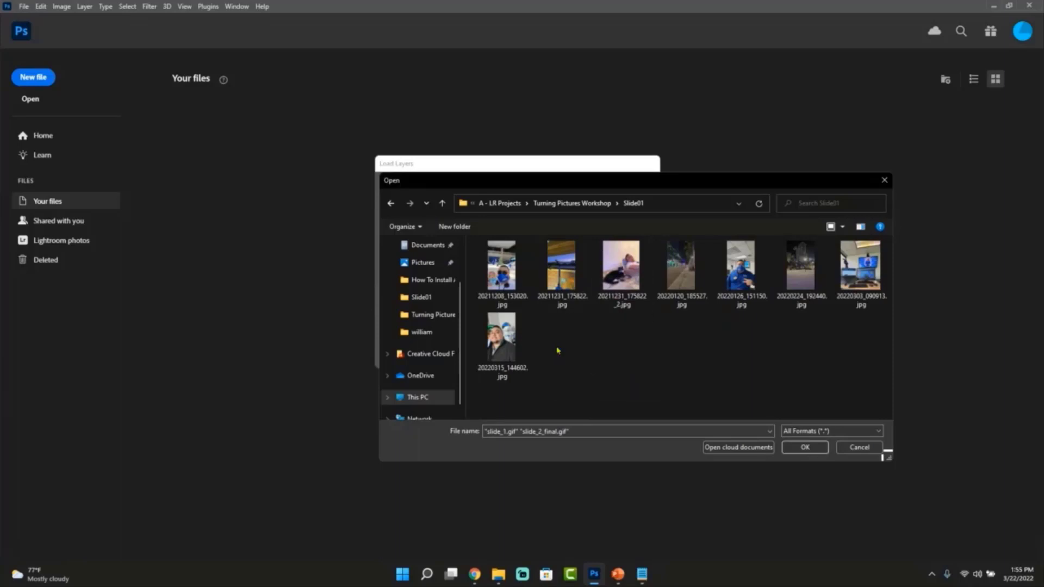
- Look through the individual JPG photos in the Slide01 folder
{"action": "left_click", "coordinate": [512, 276]}
{"action": "left_click", "coordinate": [568, 272]}
{"action": "left_click", "coordinate": [649, 264]}
{"action": "left_click", "coordinate": [677, 269]}
{"action": "left_click", "coordinate": [731, 265]}
{"action": "left_click", "coordinate": [810, 265]}
{"action": "left_click", "coordinate": [859, 266]}
{"action": "left_click", "coordinate": [506, 337]}
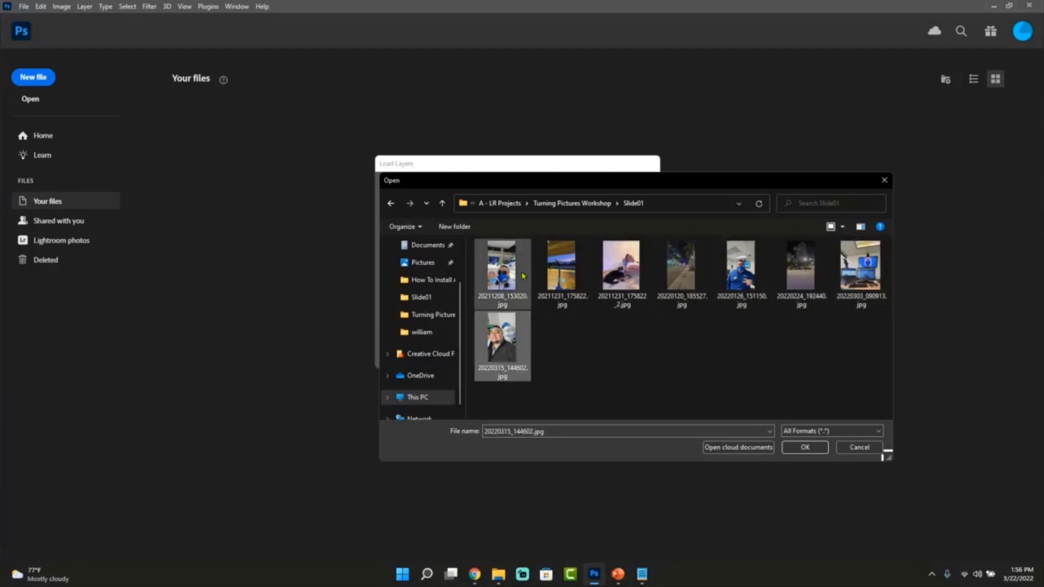
{"action": "left_click", "coordinate": [563, 270]}
{"action": "key", "text": "Right"}
{"action": "key", "text": "Right"}
{"action": "key", "text": "Right"}
{"action": "key", "text": "Right"}
{"action": "key", "text": "Right"}
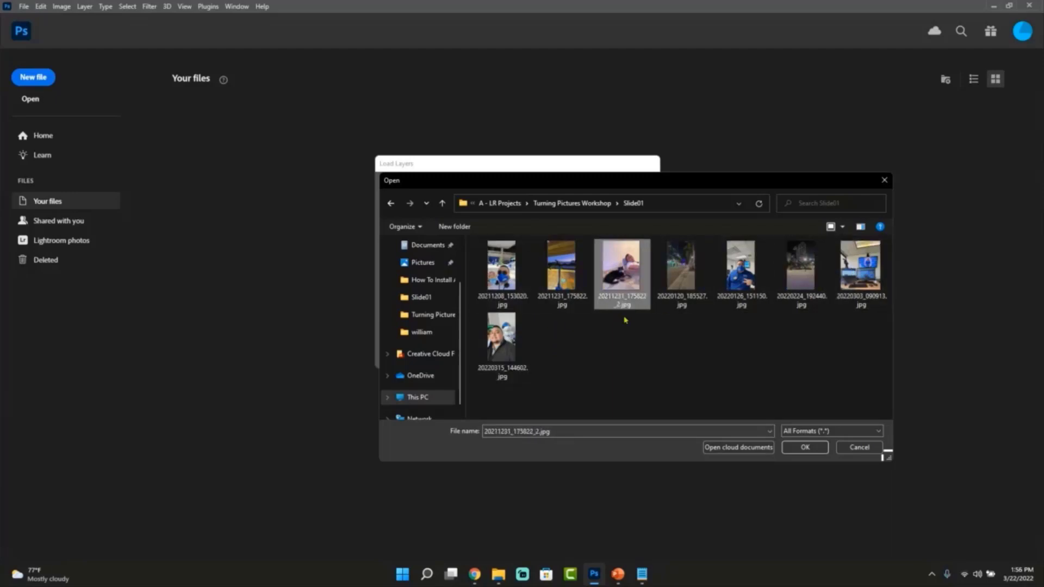
{"action": "key", "text": "Right"}
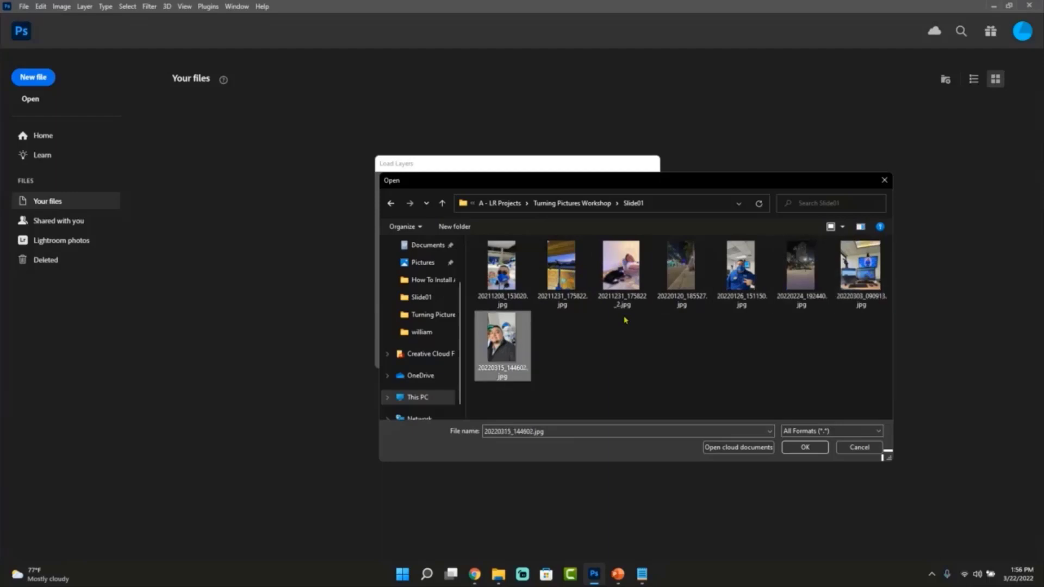
{"action": "left_click", "coordinate": [738, 360]}
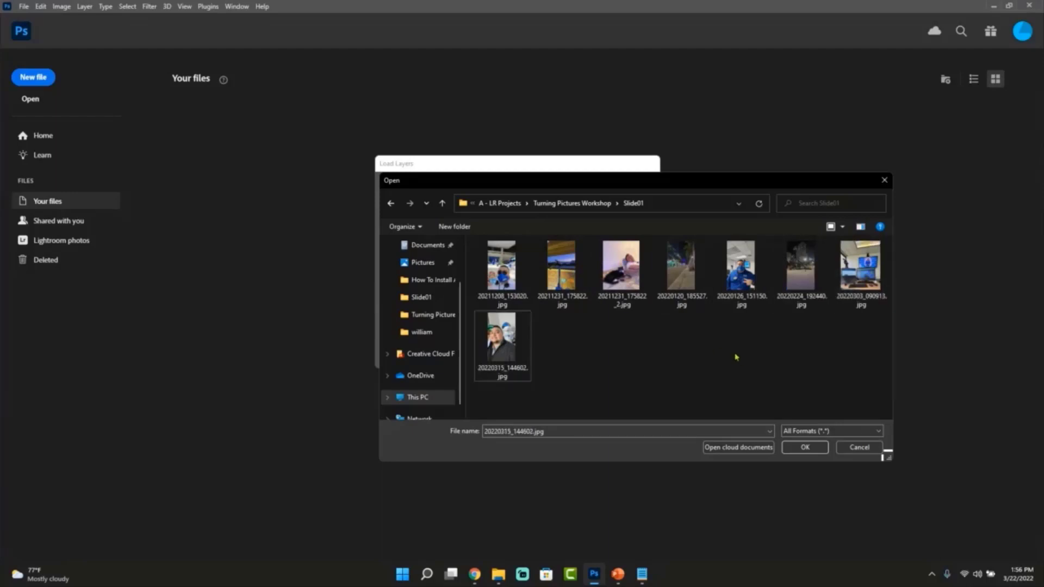
- Select all eight JPG photos in Slide01 and load them as a stack of layers
{"action": "left_click_drag", "start_coordinate": [867, 397], "coordinate": [475, 240]}
{"action": "left_click", "coordinate": [805, 449]}
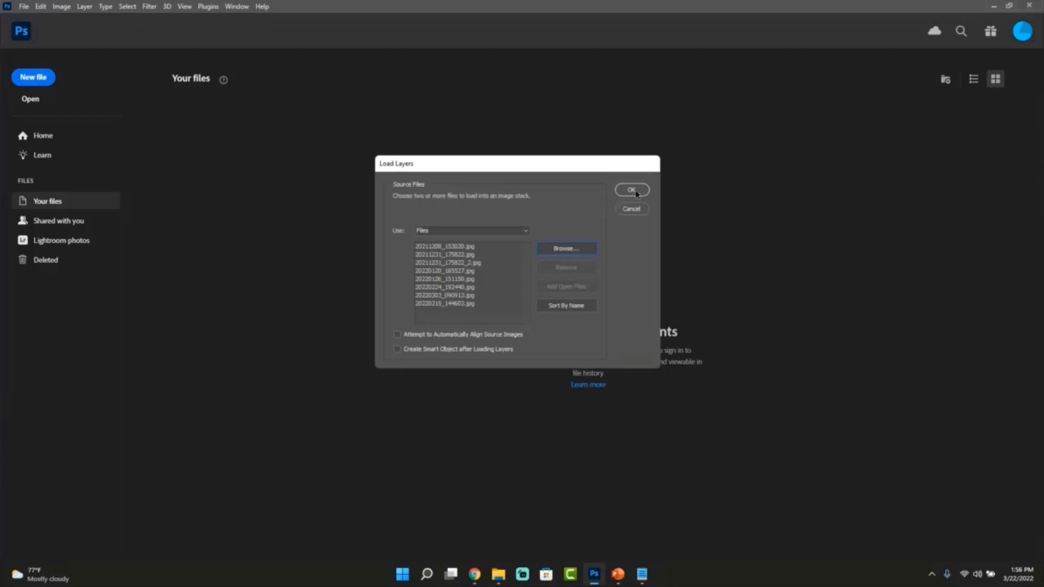
{"action": "left_click", "coordinate": [632, 190]}
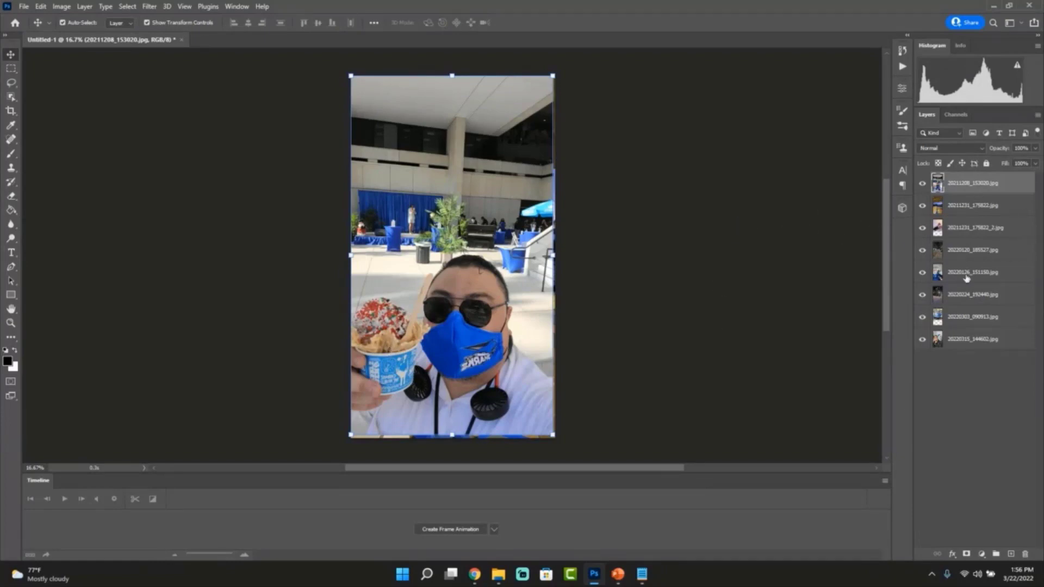
- Look over the loaded photo layers and return to the first one, 20211208_153020.jpg
{"action": "left_click", "coordinate": [964, 226]}
{"action": "left_click", "coordinate": [972, 267]}
{"action": "left_click", "coordinate": [972, 253]}
{"action": "left_click", "coordinate": [973, 293]}
{"action": "left_click", "coordinate": [973, 335]}
{"action": "left_click", "coordinate": [974, 302]}
{"action": "left_click", "coordinate": [977, 190]}
- Create a frame animation and make frames from all the photo layers
{"action": "left_click", "coordinate": [455, 530]}
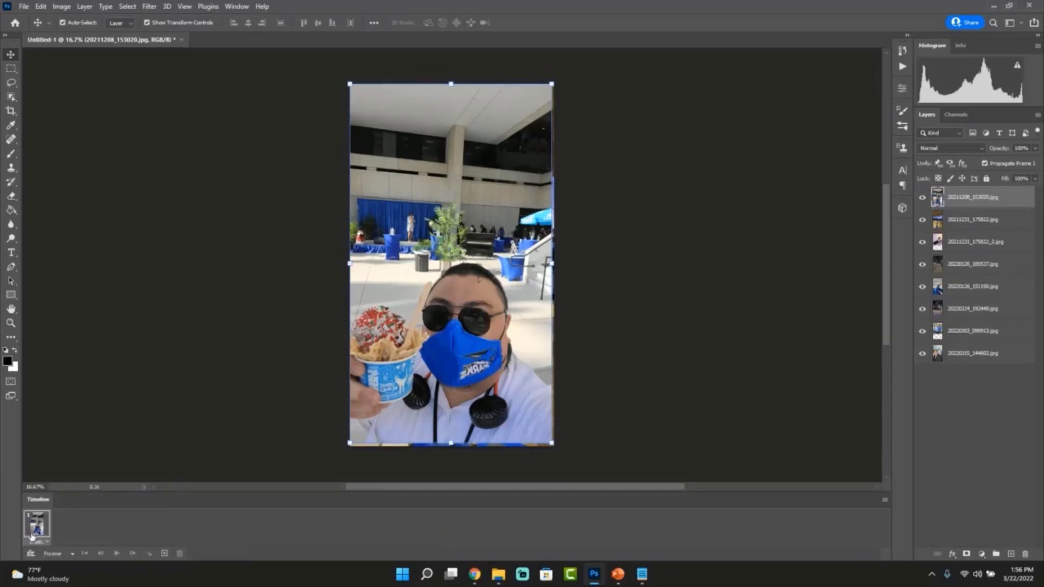
{"action": "left_click", "coordinate": [885, 501]}
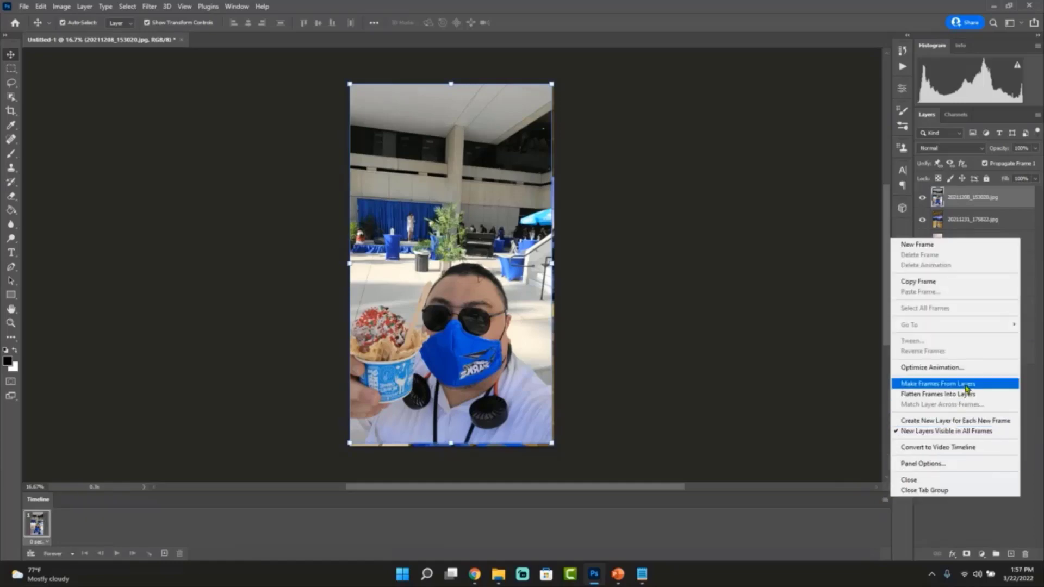
{"action": "left_click", "coordinate": [990, 387]}
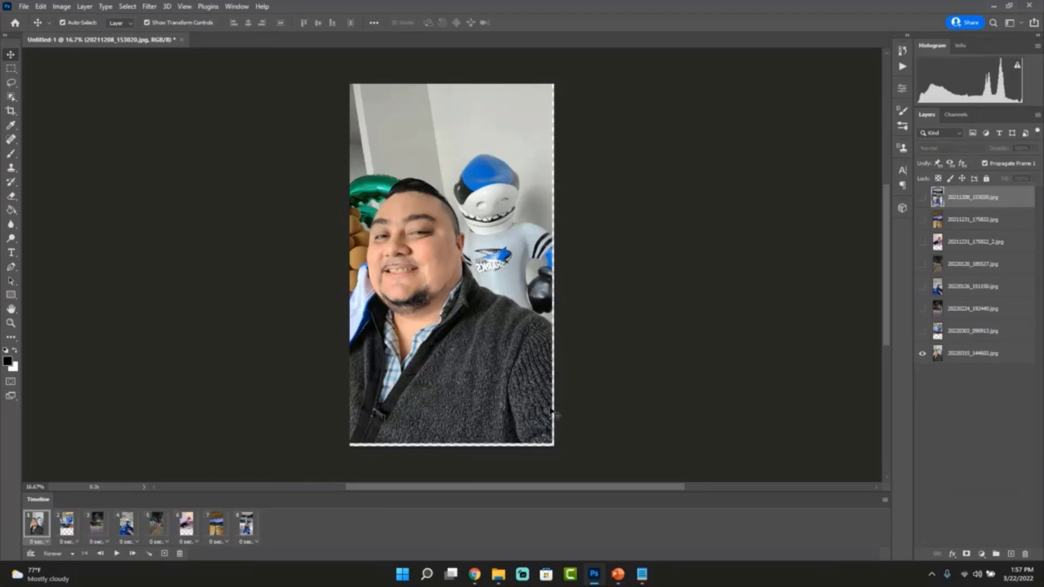
- View animation frames 2 through 8 one after another to check their photos and order
{"action": "left_click", "coordinate": [60, 530]}
{"action": "left_click", "coordinate": [96, 526]}
{"action": "left_click", "coordinate": [122, 528]}
{"action": "left_click", "coordinate": [156, 524]}
{"action": "left_click", "coordinate": [186, 524]}
{"action": "left_click", "coordinate": [216, 527]}
{"action": "left_click", "coordinate": [248, 527]}
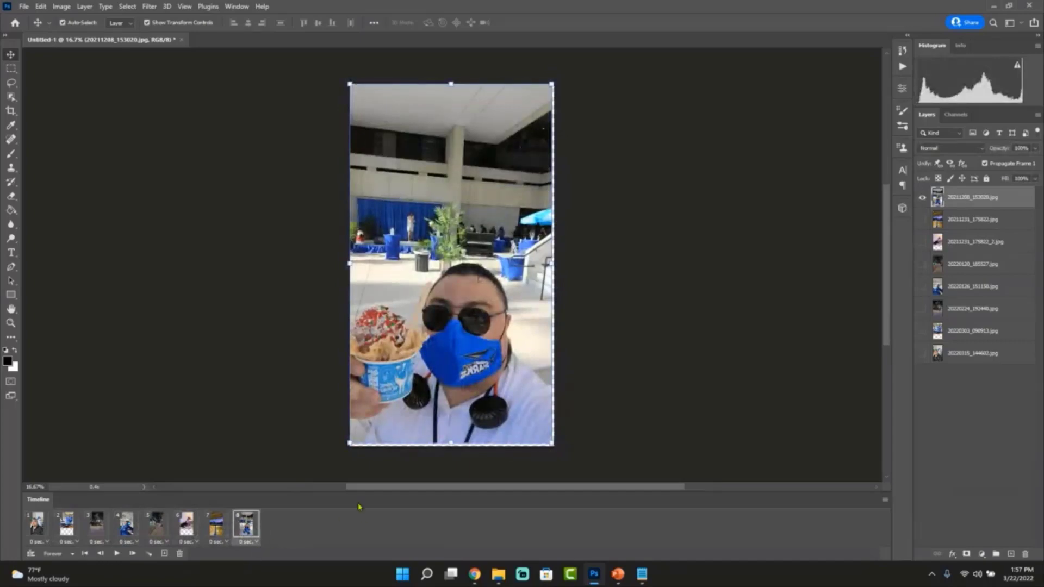
- Reverse the order of the animation frames and check frames 1 and 2
{"action": "left_click", "coordinate": [885, 501]}
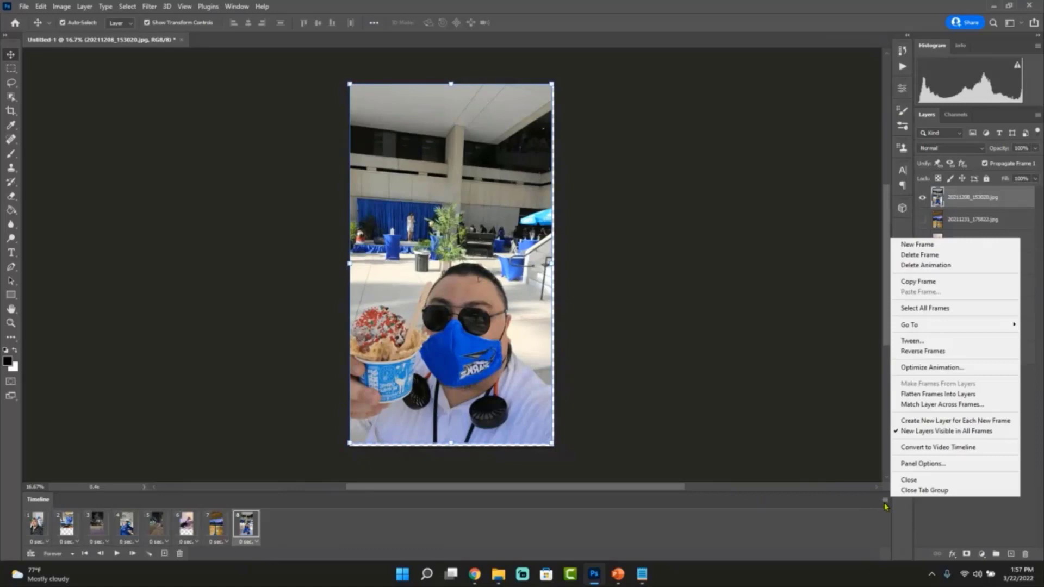
{"action": "left_click", "coordinate": [946, 359]}
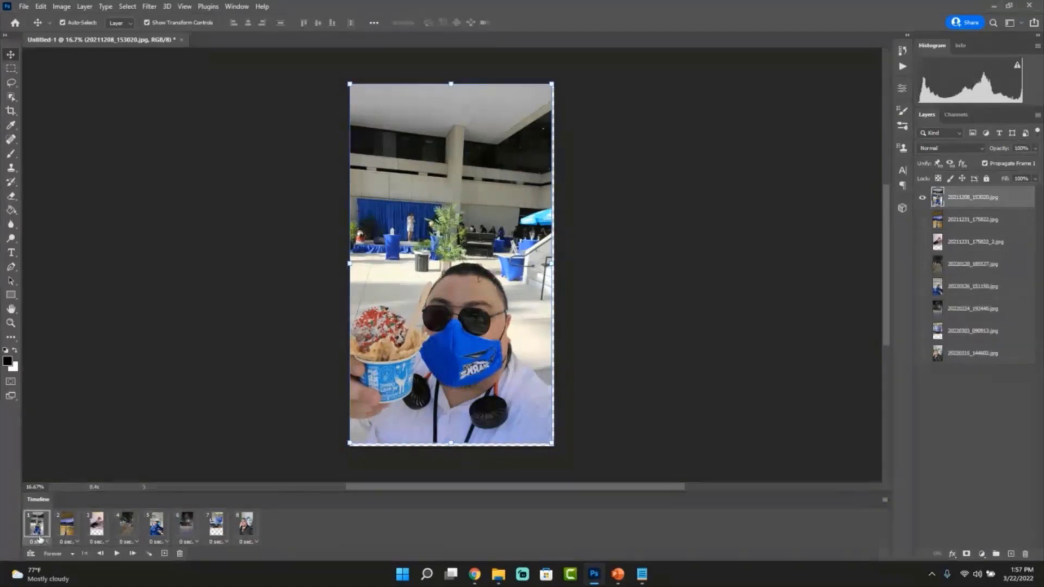
{"action": "left_click", "coordinate": [71, 534]}
{"action": "left_click", "coordinate": [40, 531]}
{"action": "left_click", "coordinate": [71, 525]}
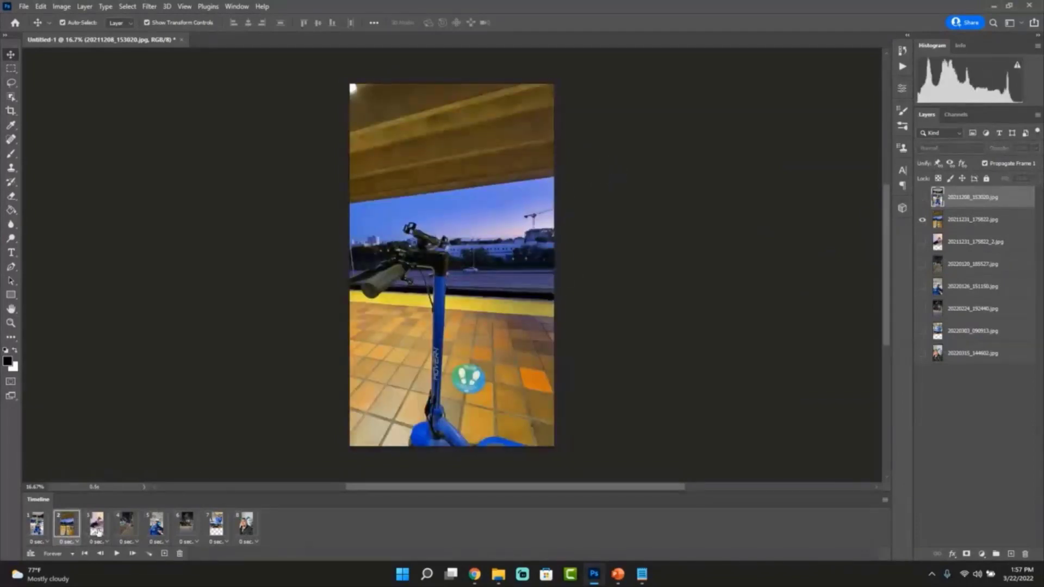
- In frame 3, scale the cat photo to about 134% to fill the canvas height and shift it left to about X 990 px
{"action": "left_click", "coordinate": [97, 530]}
{"action": "left_click", "coordinate": [456, 322]}
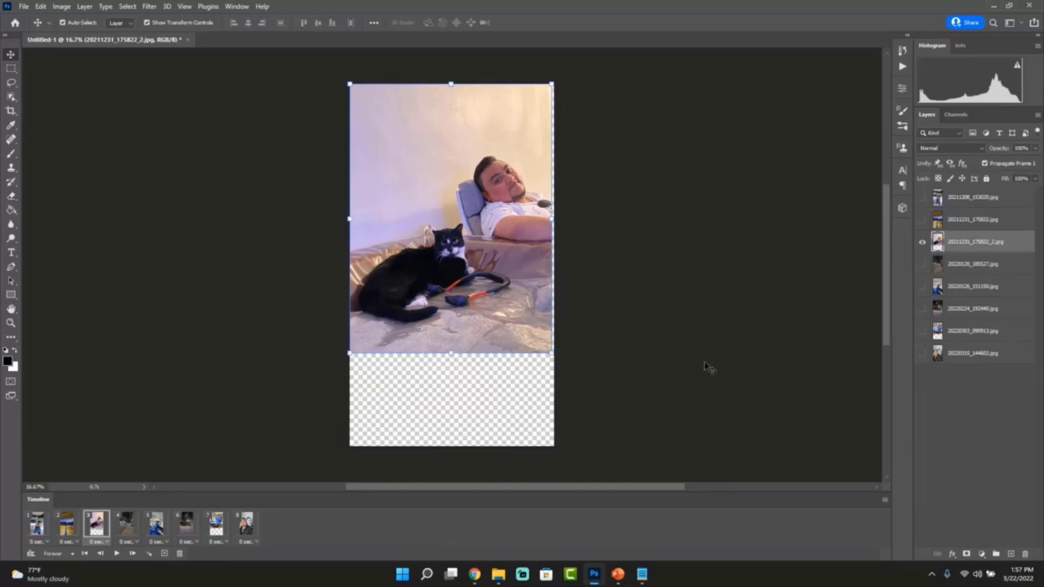
{"action": "left_click_drag", "start_coordinate": [451, 354], "coordinate": [464, 446]}
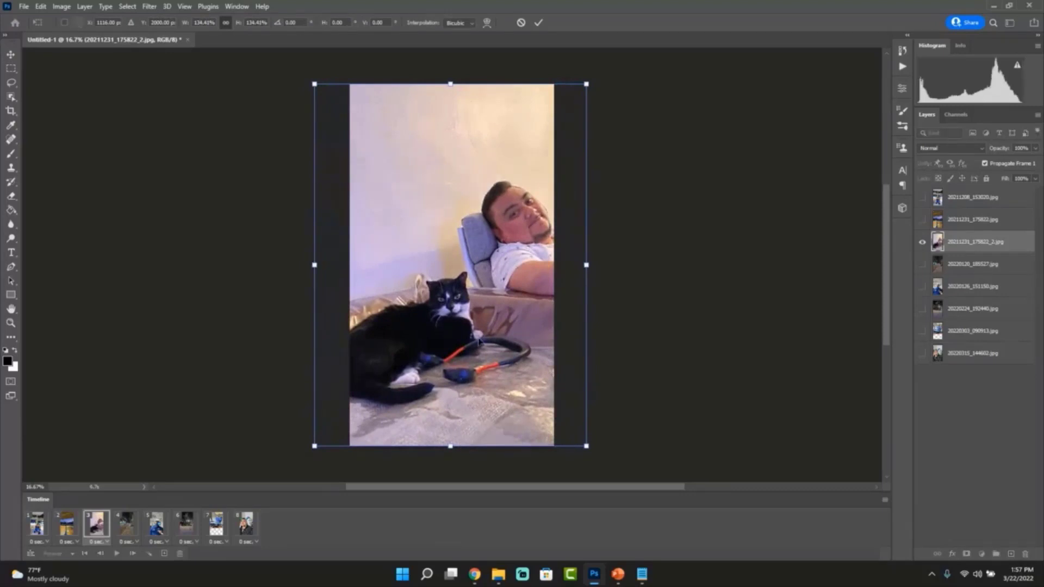
{"action": "left_click_drag", "start_coordinate": [486, 318], "coordinate": [474, 315]}
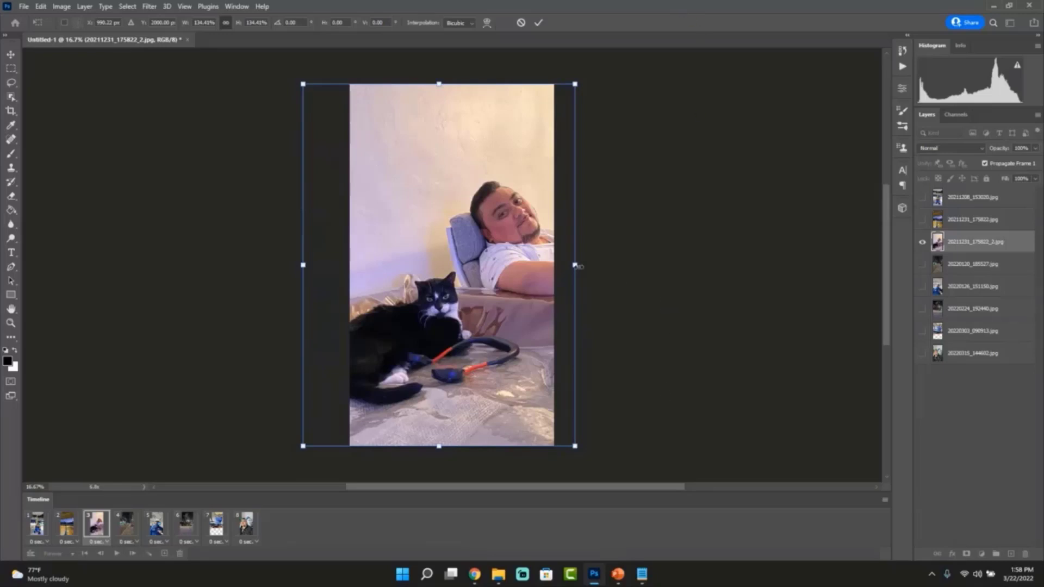
{"action": "left_click", "coordinate": [543, 26]}
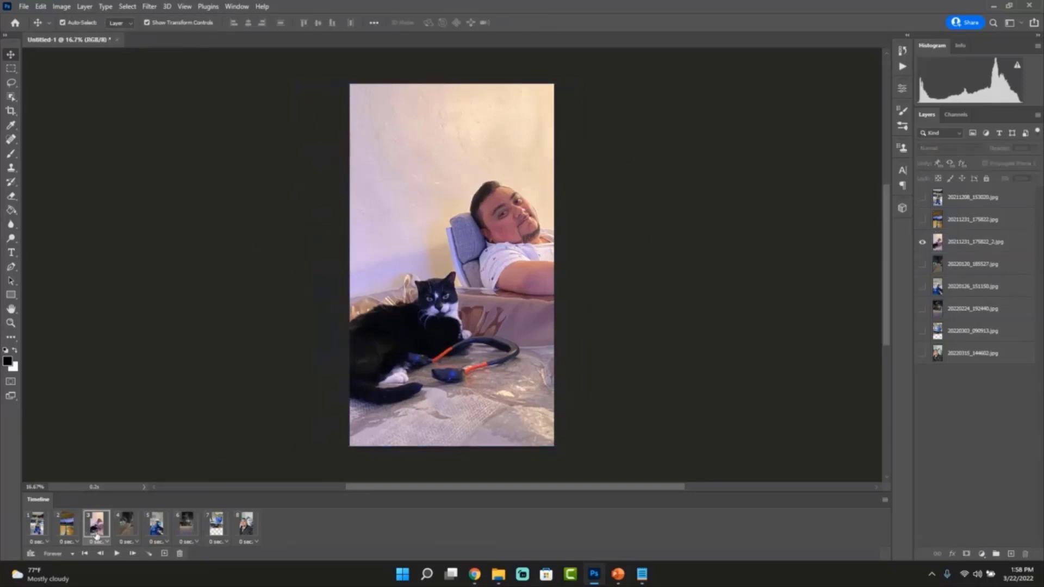
- In frame 5, scale the blue-shirt selfie to about 101% so it covers the canvas edges
{"action": "left_click", "coordinate": [126, 527]}
{"action": "left_click", "coordinate": [160, 531]}
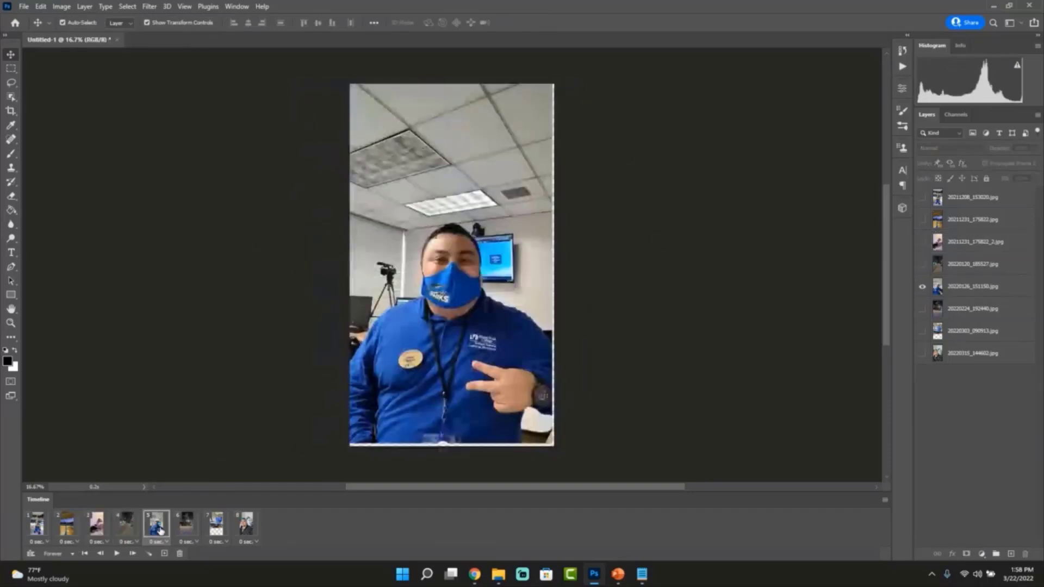
{"action": "left_click", "coordinate": [520, 124]}
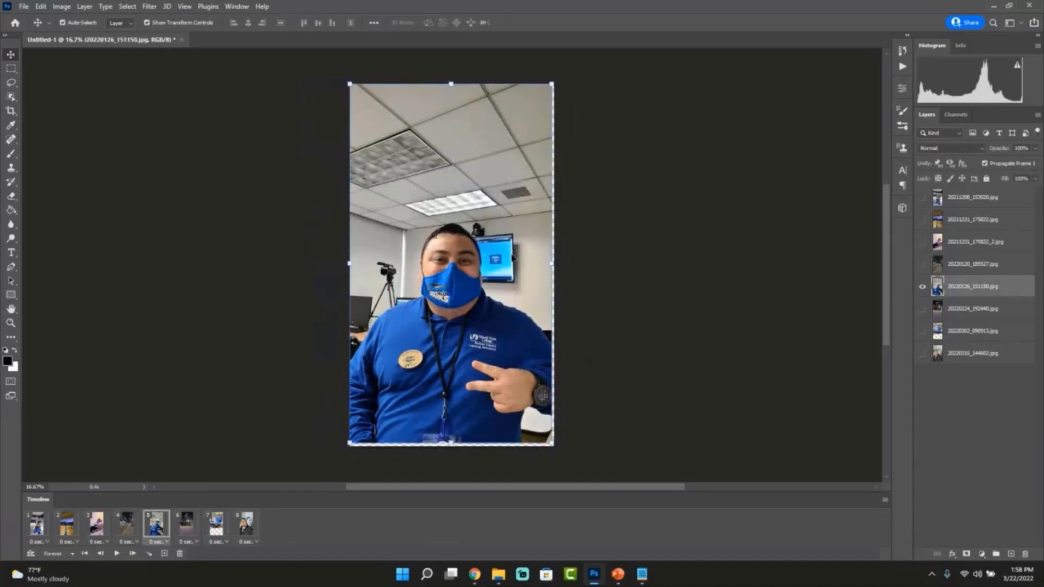
{"action": "left_click_drag", "start_coordinate": [552, 263], "coordinate": [555, 263]}
{"action": "left_click_drag", "start_coordinate": [453, 445], "coordinate": [452, 447]}
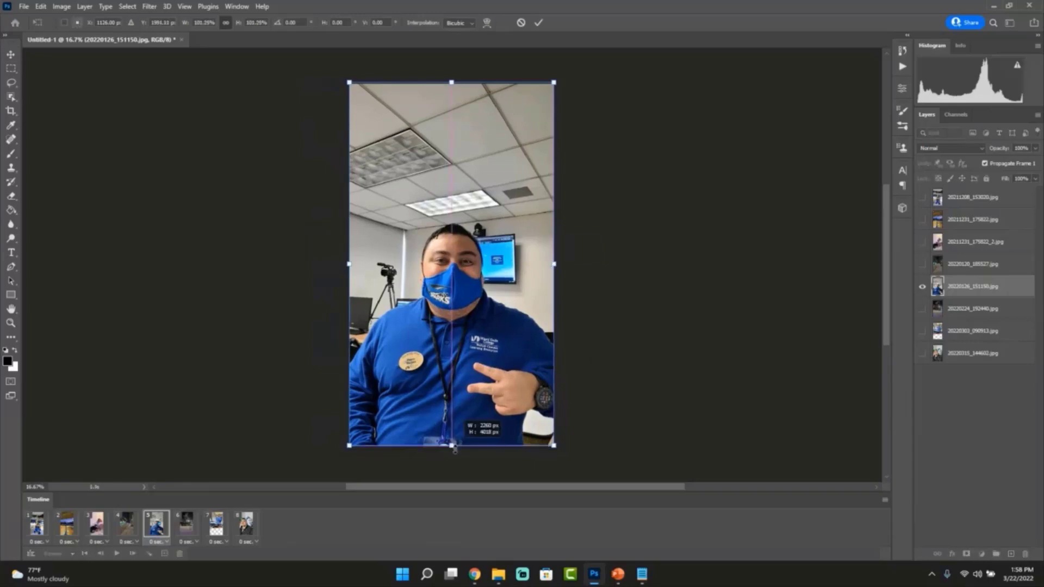
{"action": "left_click", "coordinate": [538, 22]}
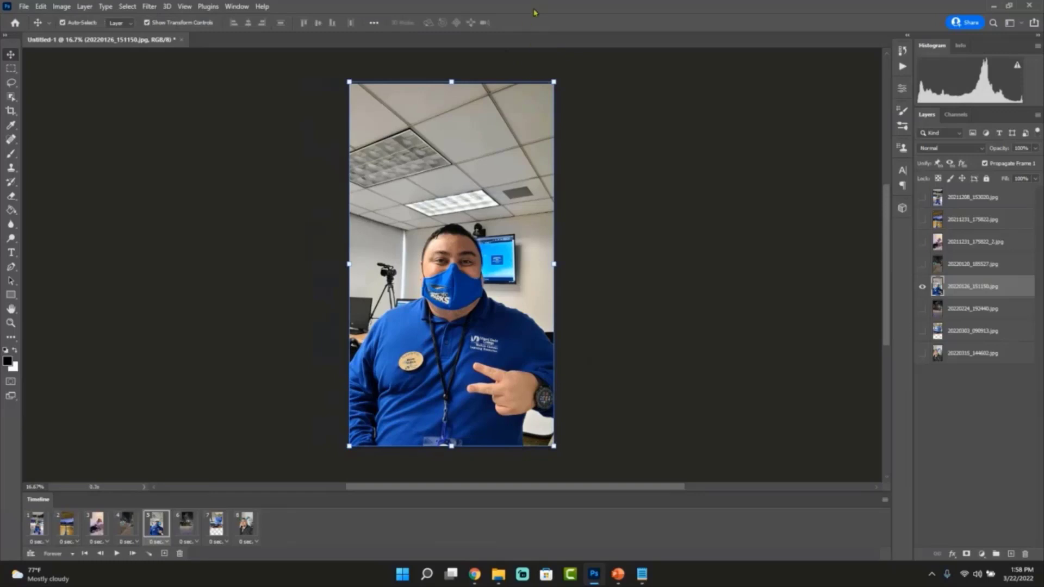
- In frame 7, scale the desk-and-monitors photo to about 144% to fill the canvas height and shift it left to about X 850 px
{"action": "left_click", "coordinate": [187, 533]}
{"action": "left_click", "coordinate": [212, 530]}
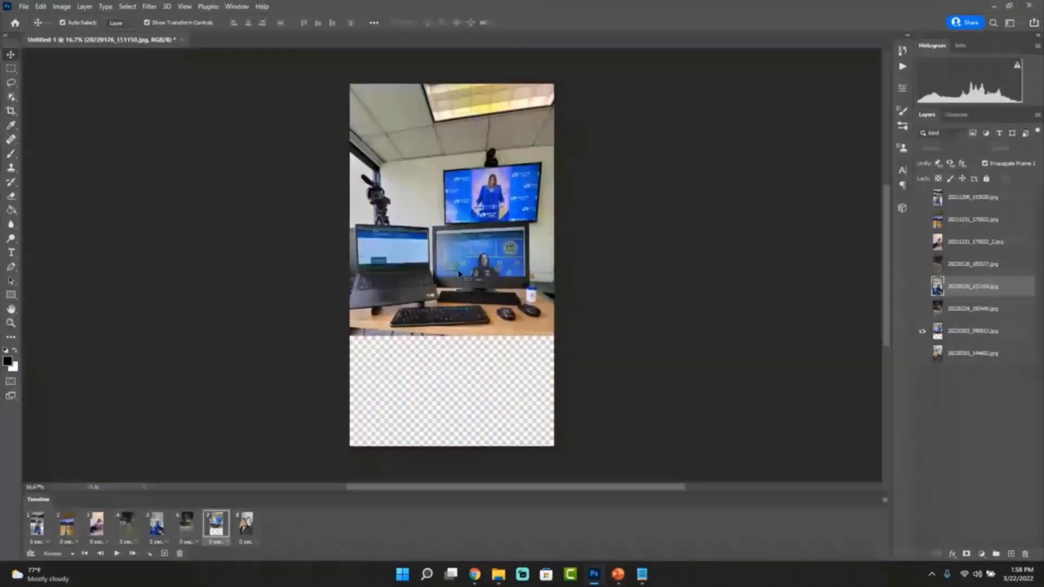
{"action": "left_click", "coordinate": [458, 273]}
{"action": "key", "text": "ctrl+t"}
{"action": "left_click_drag", "start_coordinate": [451, 335], "coordinate": [451, 445]}
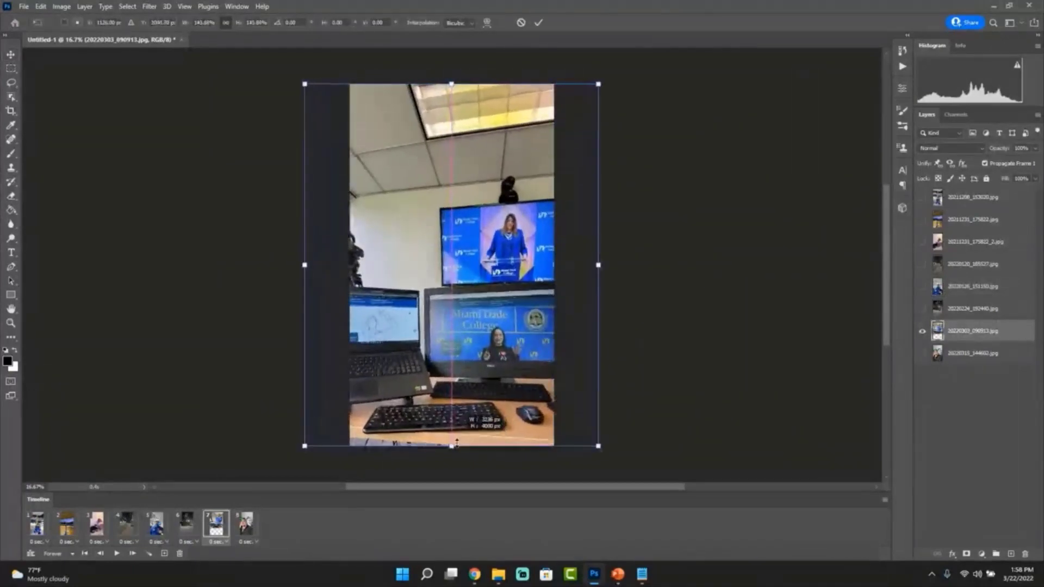
{"action": "left_click_drag", "start_coordinate": [478, 327], "coordinate": [518, 326]}
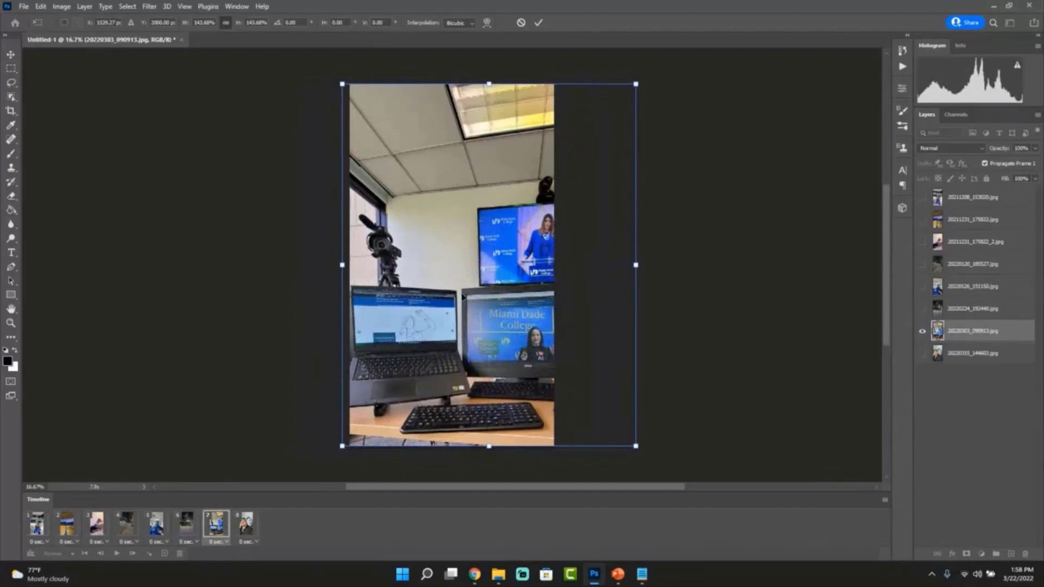
{"action": "left_click_drag", "start_coordinate": [466, 296], "coordinate": [434, 288]}
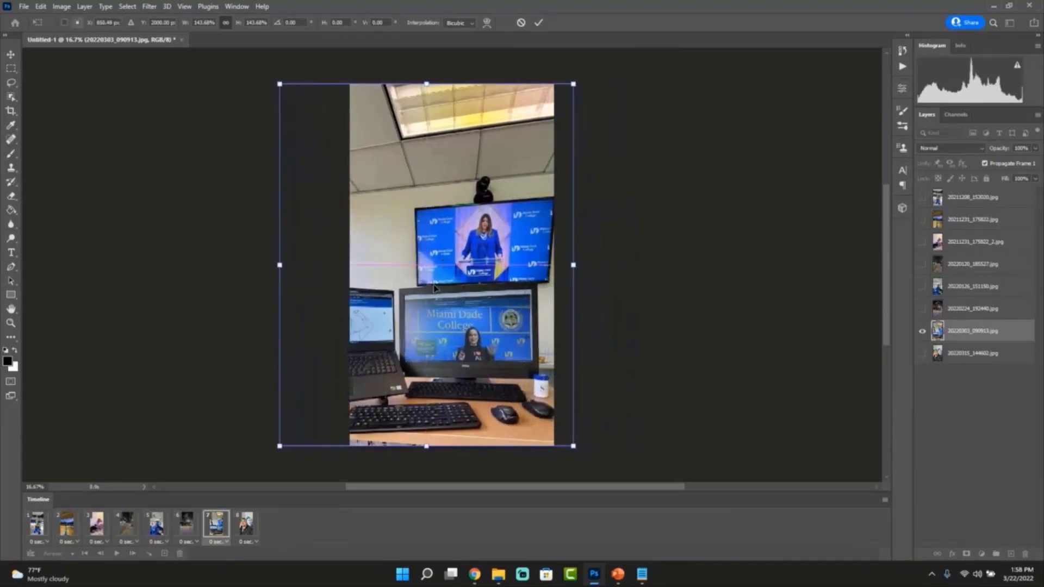
{"action": "left_click", "coordinate": [537, 24]}
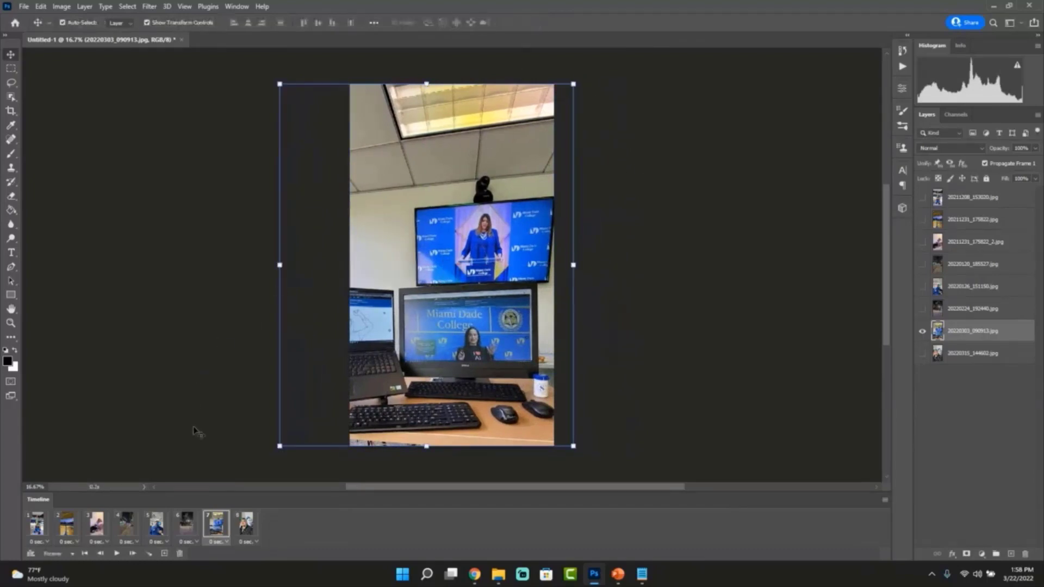
- In frame 8, scale the selfie with the shark mascot to about 103% to cover the canvas edges
{"action": "left_click", "coordinate": [242, 524]}
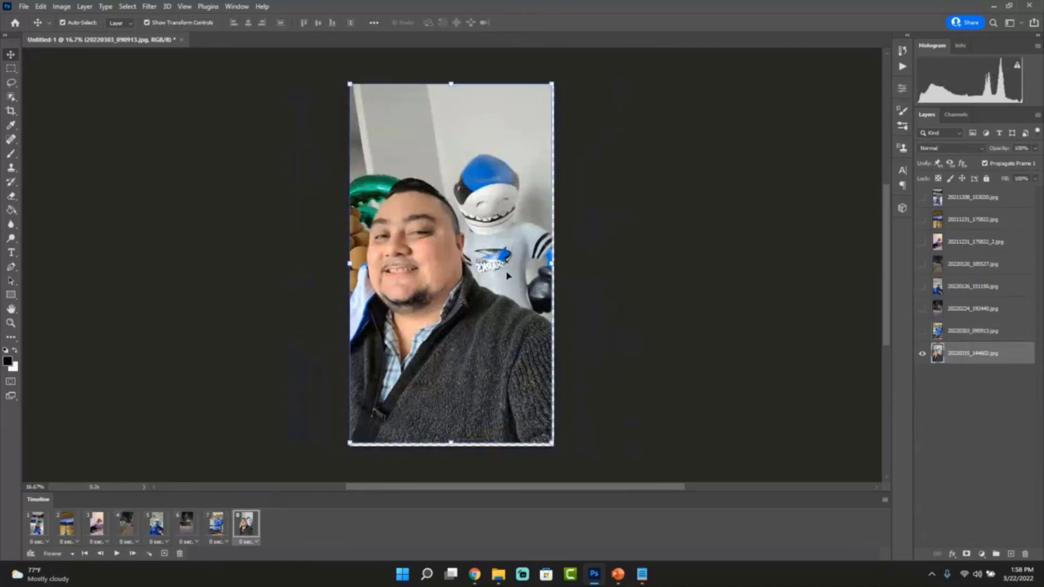
{"action": "left_click_drag", "start_coordinate": [552, 265], "coordinate": [557, 265]}
{"action": "left_click", "coordinate": [538, 22]}
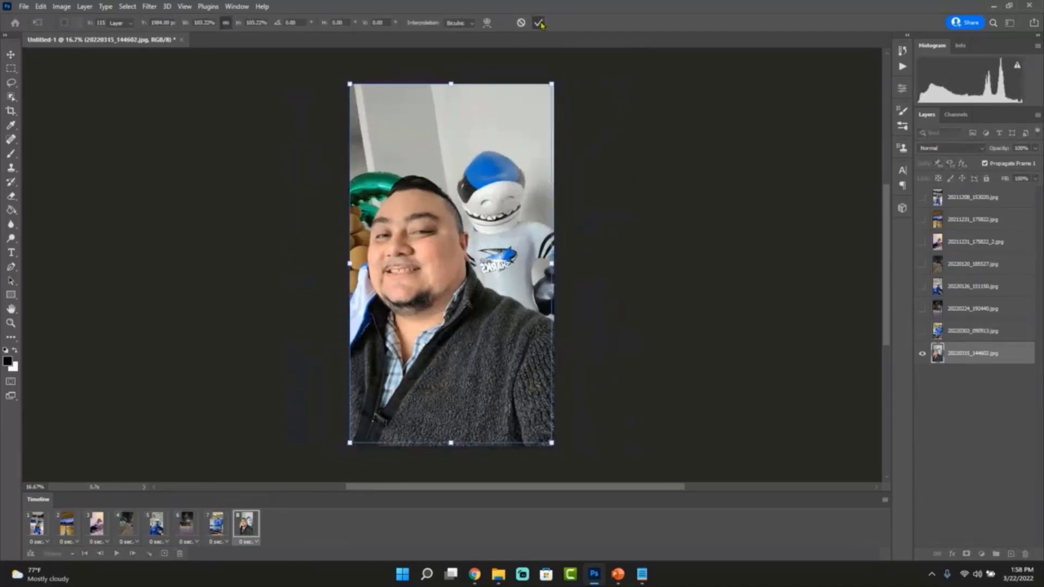
- In frame 1, scale the ice cream selfie to about 101% so it fills the canvas
{"action": "left_click", "coordinate": [46, 531]}
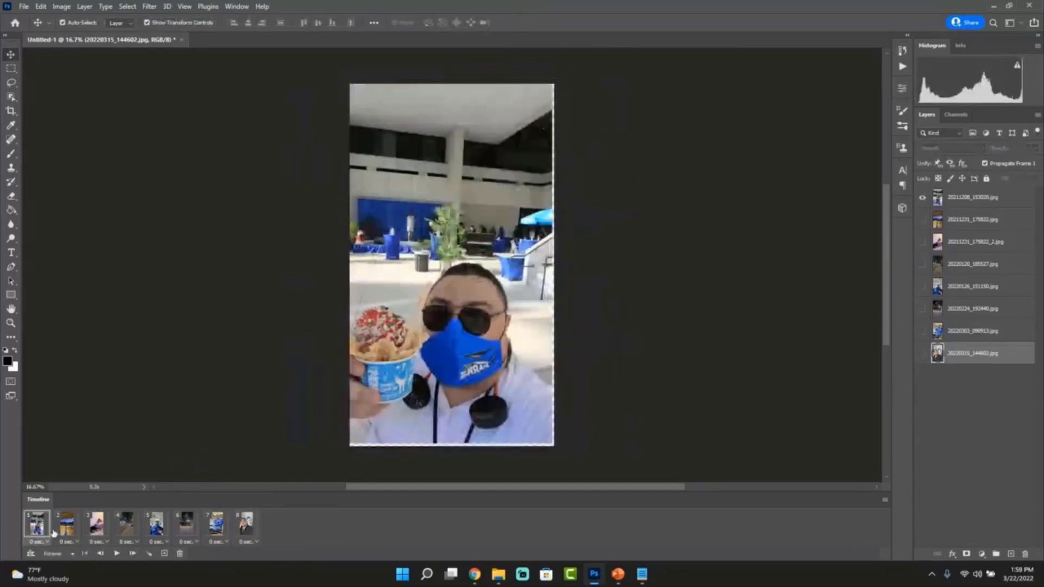
{"action": "left_click", "coordinate": [535, 269]}
{"action": "left_click", "coordinate": [554, 264]}
{"action": "left_click_drag", "start_coordinate": [452, 445], "coordinate": [453, 450]}
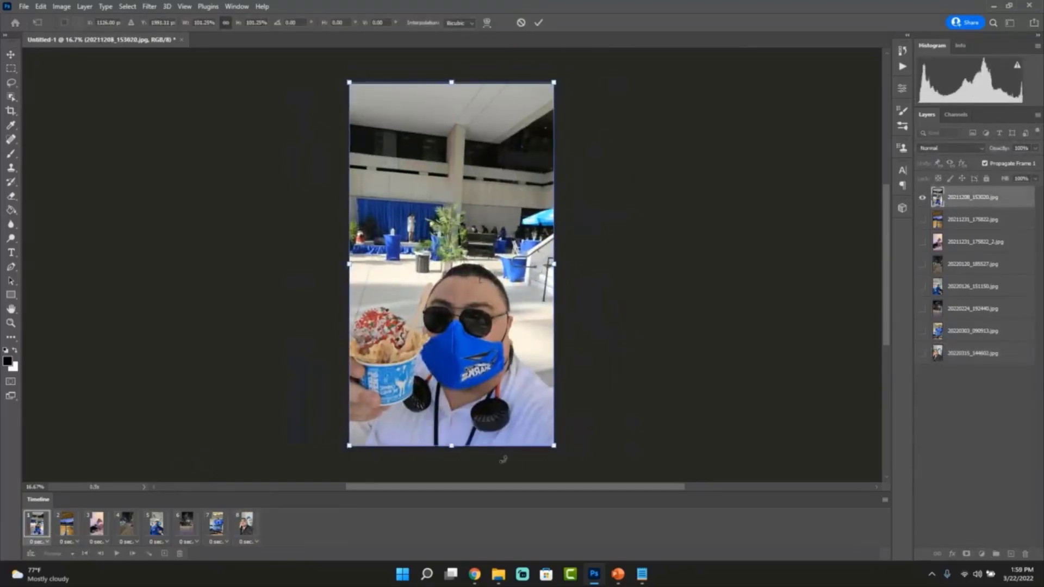
{"action": "left_click", "coordinate": [538, 22]}
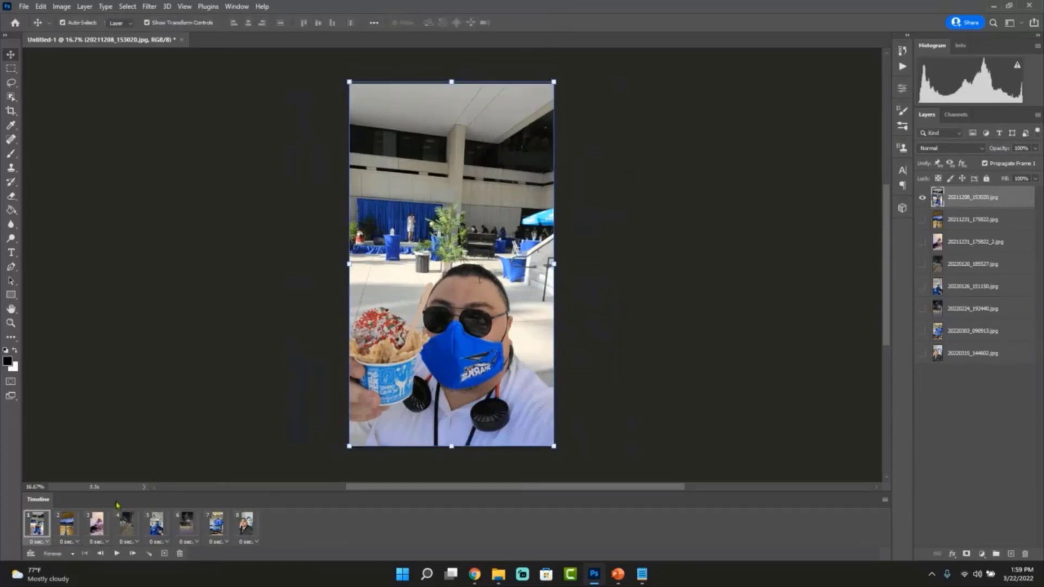
- Check the fitted photos in the frames with no layer selected and play the animation briefly
{"action": "key", "text": "space"}
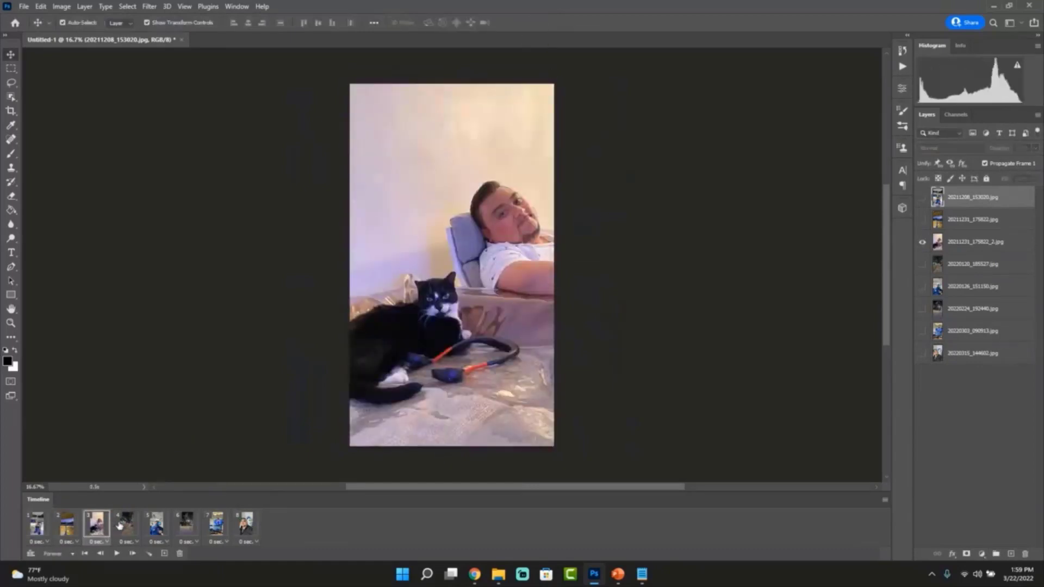
{"action": "left_click", "coordinate": [39, 534]}
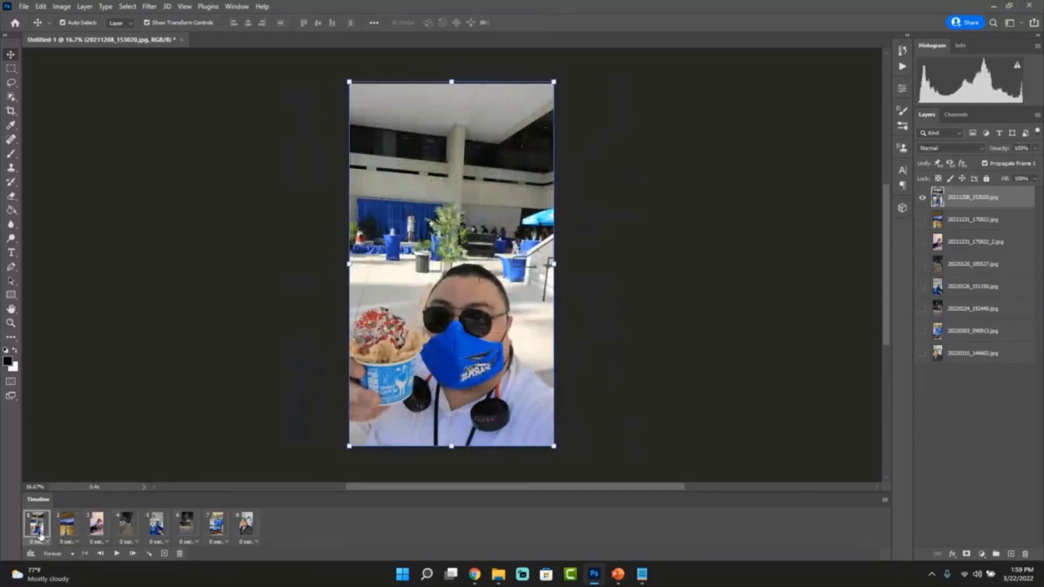
{"action": "left_click", "coordinate": [121, 362]}
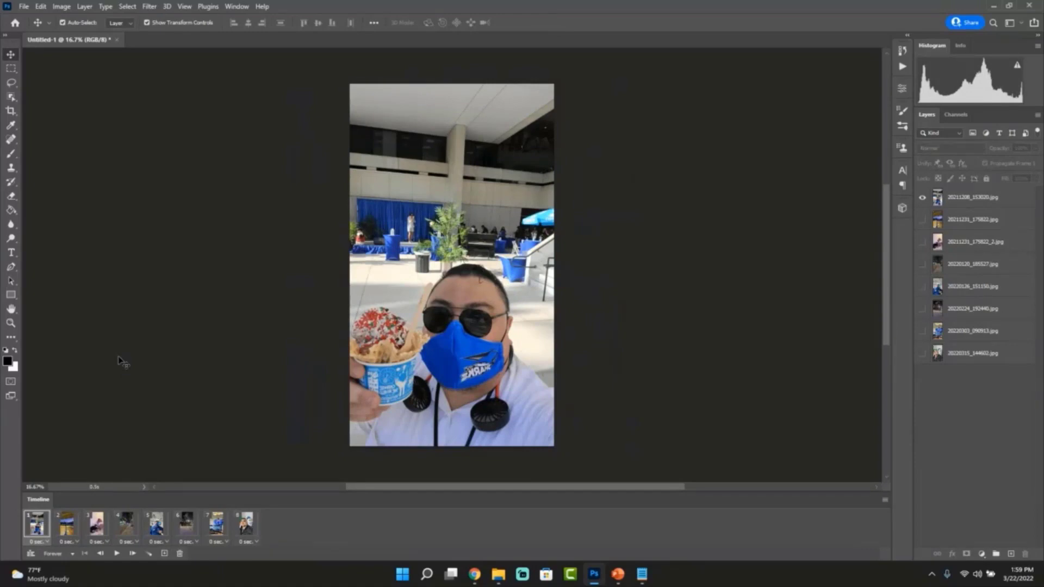
{"action": "left_click", "coordinate": [117, 553]}
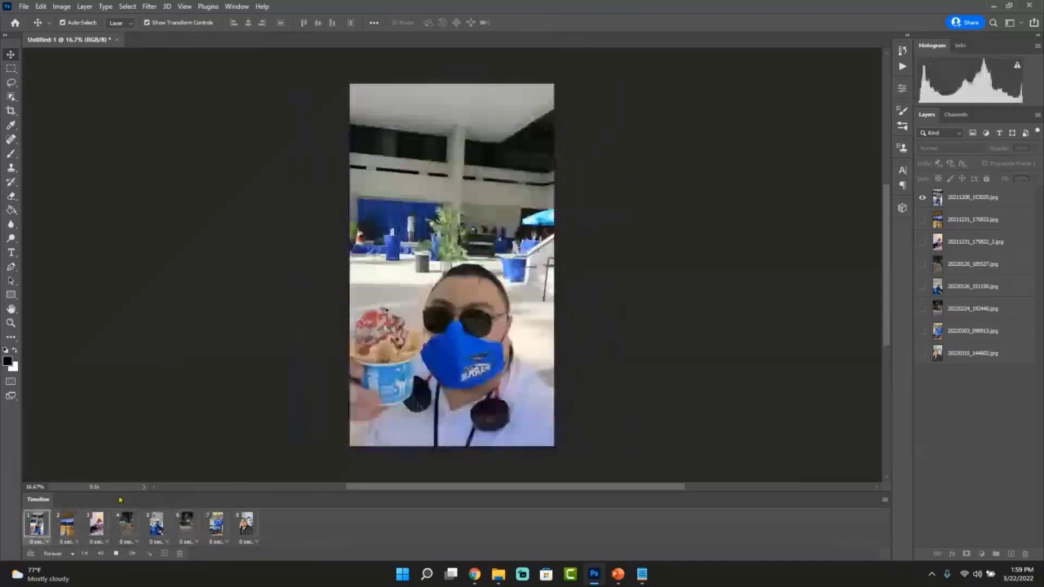
{"action": "left_click", "coordinate": [116, 553]}
- Set the delay of all eight frames to 0.1 seconds and preview the animation
{"action": "left_click", "coordinate": [37, 524]}
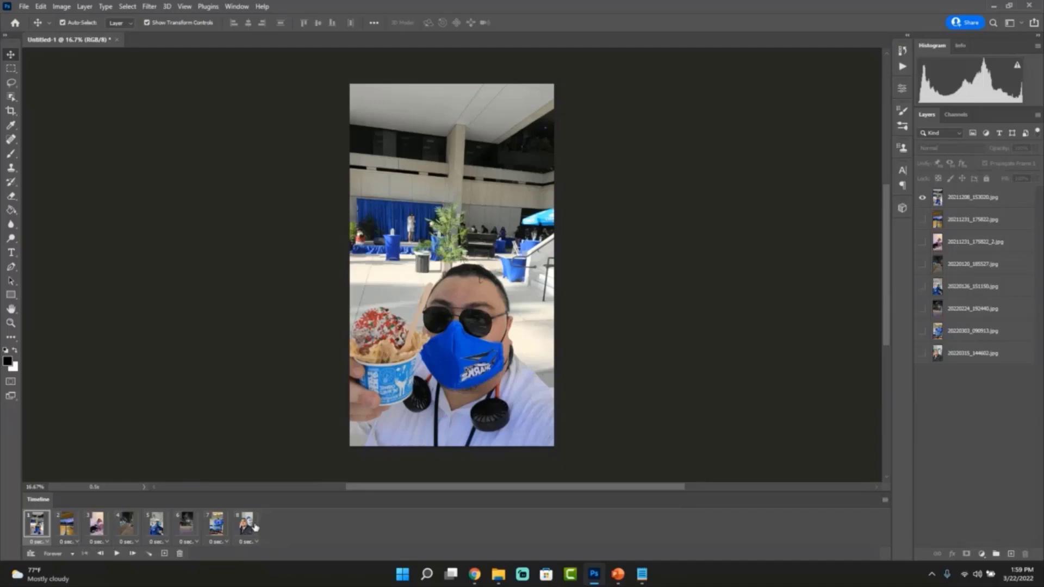
{"action": "left_click", "coordinate": [250, 529], "text": "shift"}
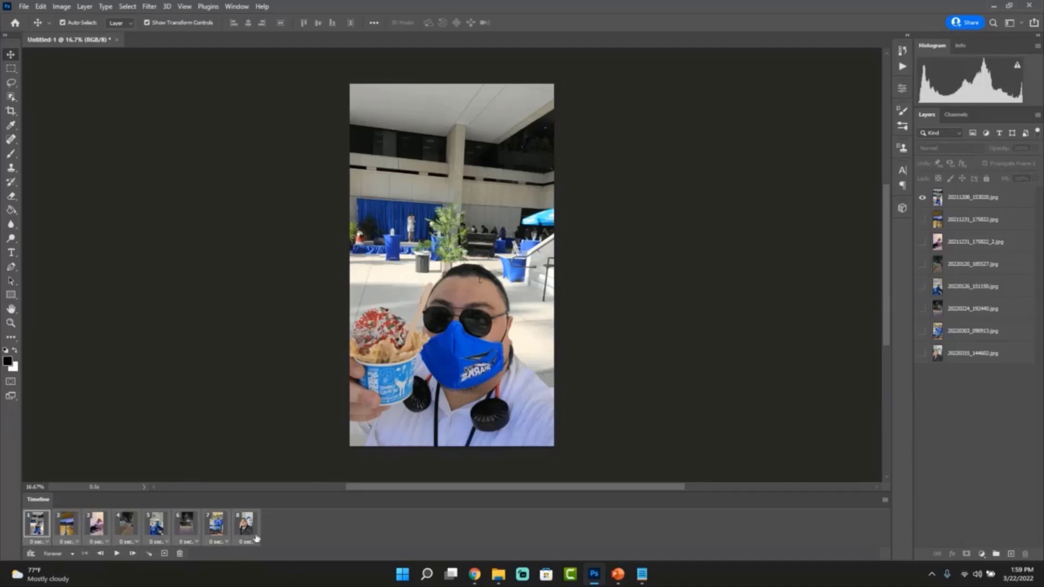
{"action": "left_click", "coordinate": [257, 543]}
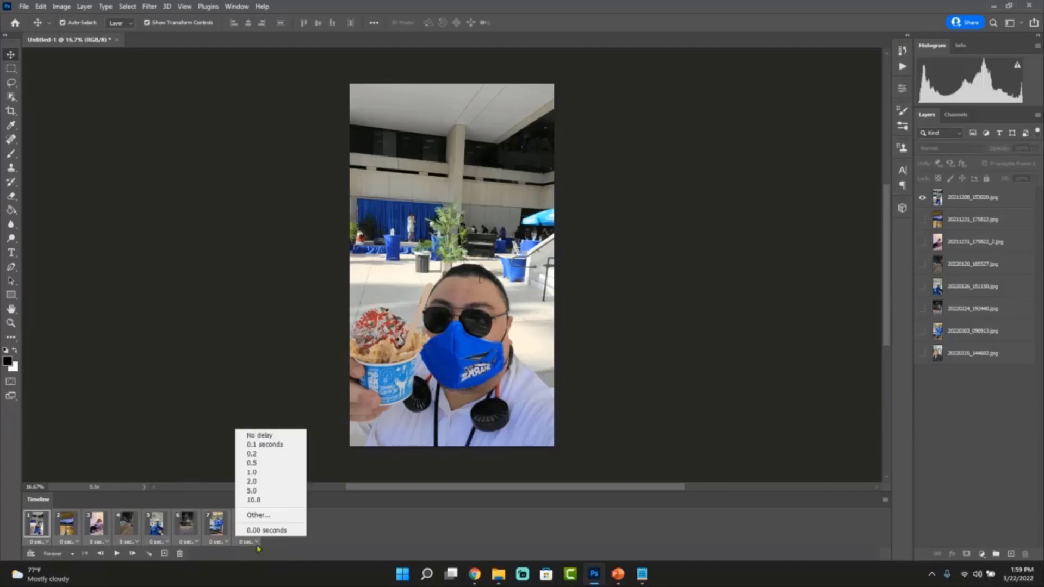
{"action": "left_click", "coordinate": [276, 445]}
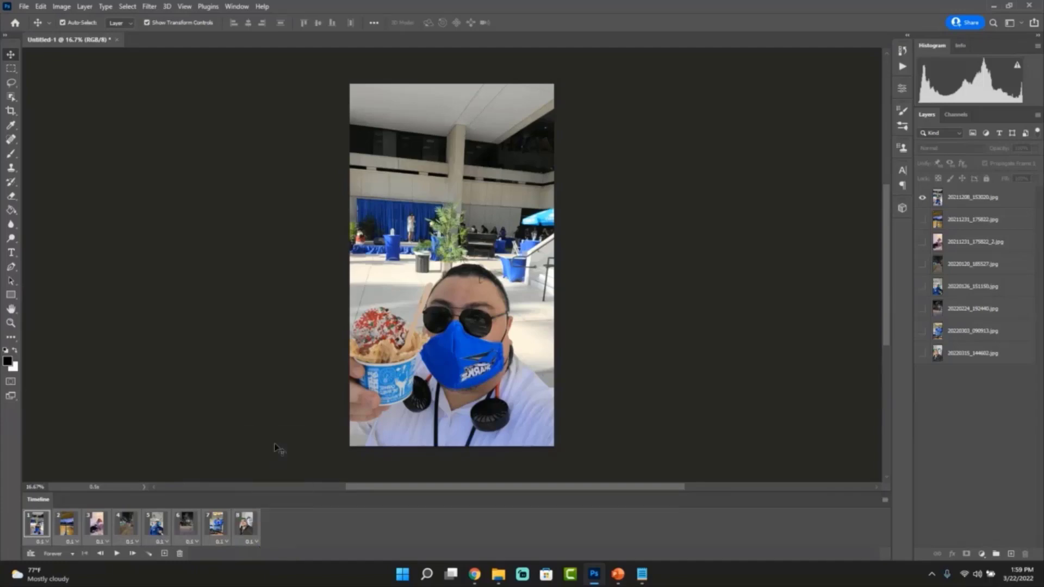
{"action": "left_click", "coordinate": [116, 554]}
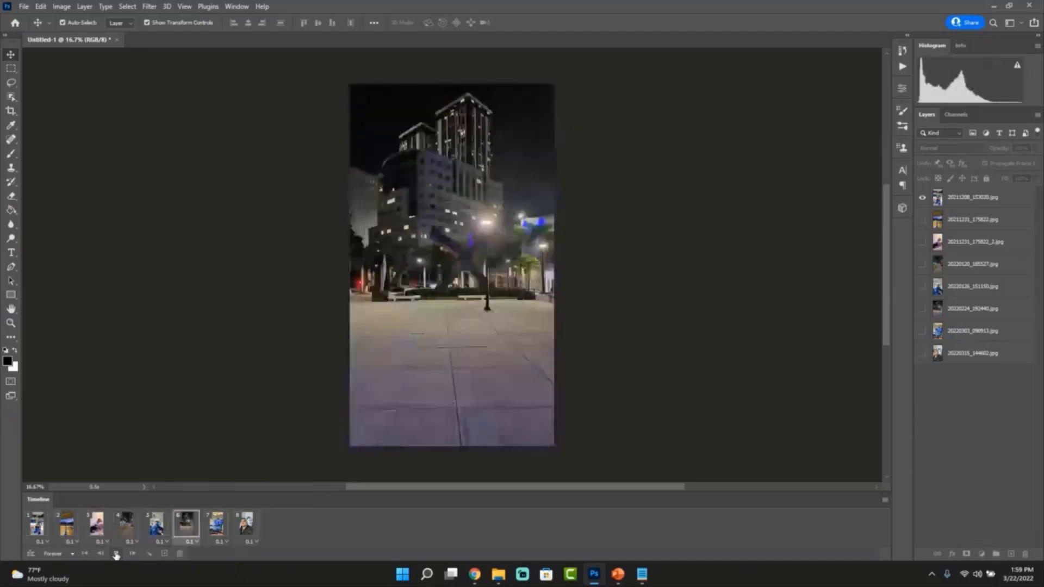
{"action": "left_click", "coordinate": [116, 554]}
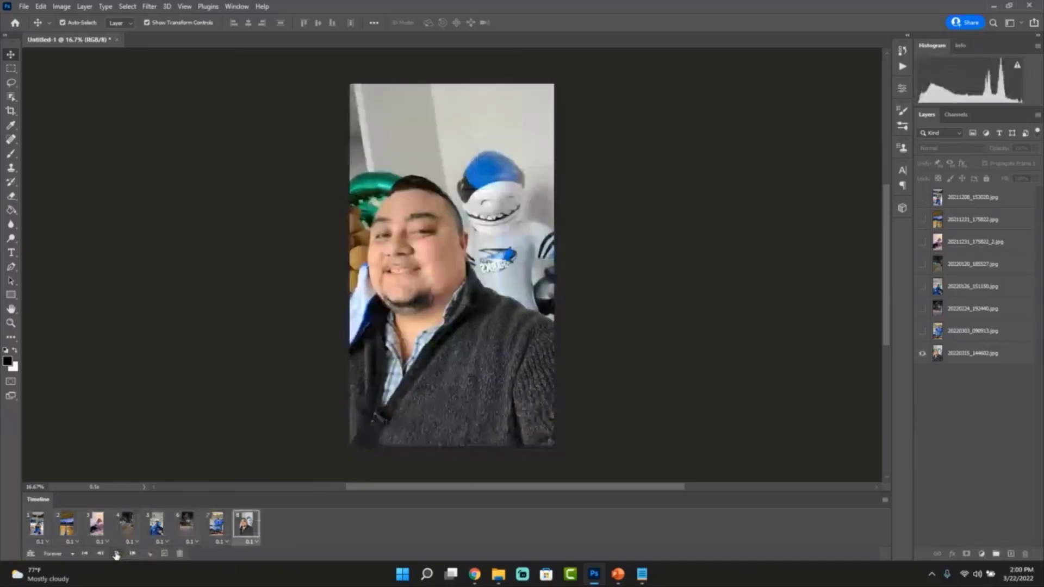
- Set the delay of all eight frames to 0.5 seconds and preview the animation
{"action": "left_click", "coordinate": [37, 525]}
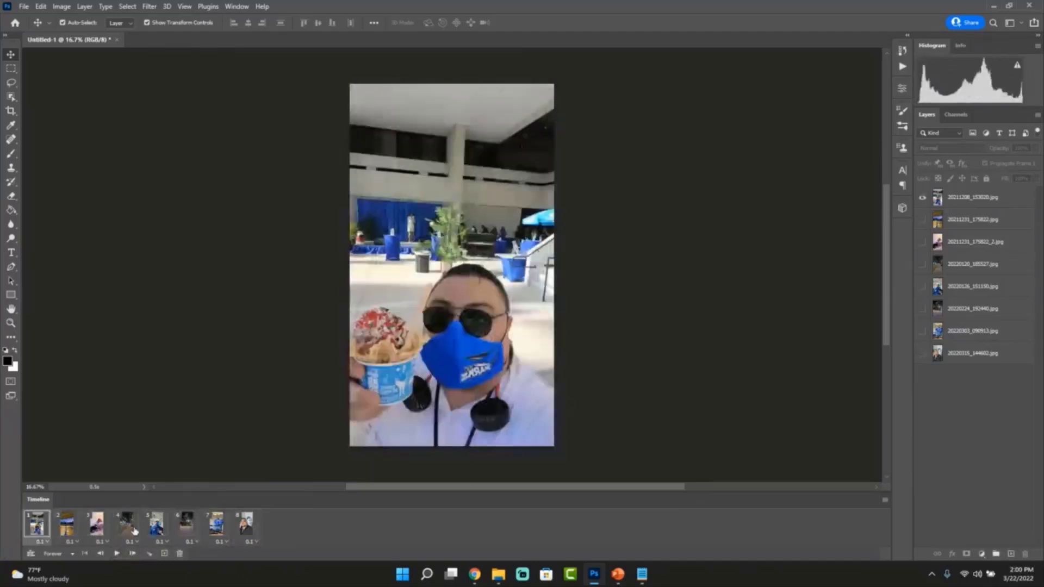
{"action": "left_click", "coordinate": [247, 523], "text": "shift"}
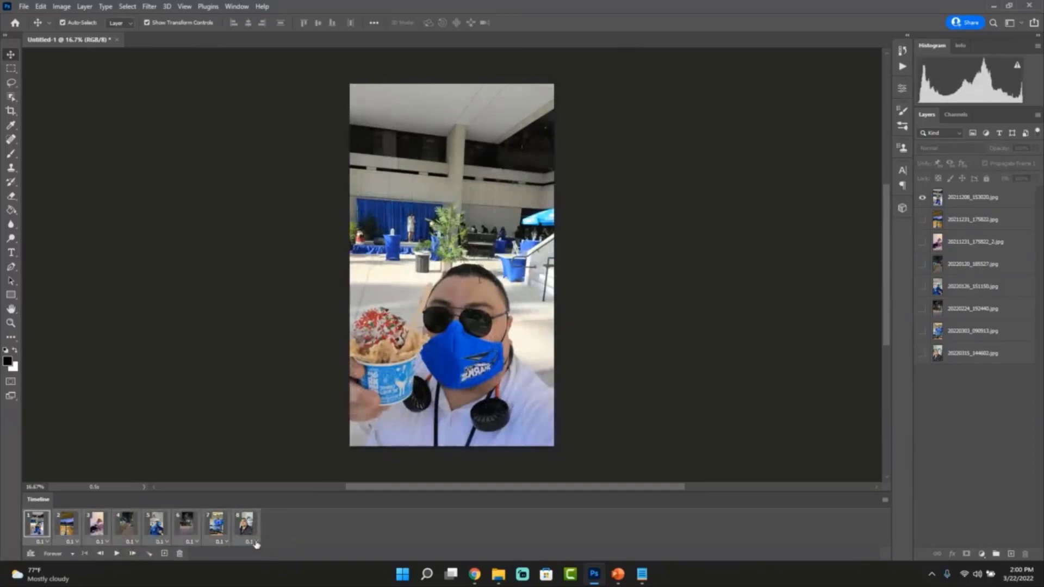
{"action": "left_click", "coordinate": [255, 542]}
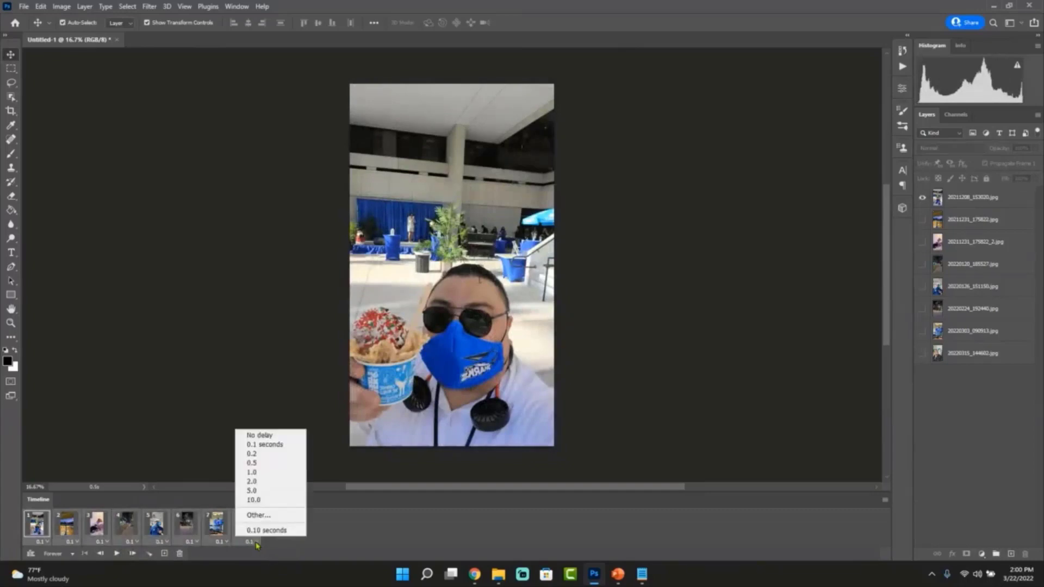
{"action": "left_click", "coordinate": [270, 463]}
{"action": "left_click", "coordinate": [116, 553]}
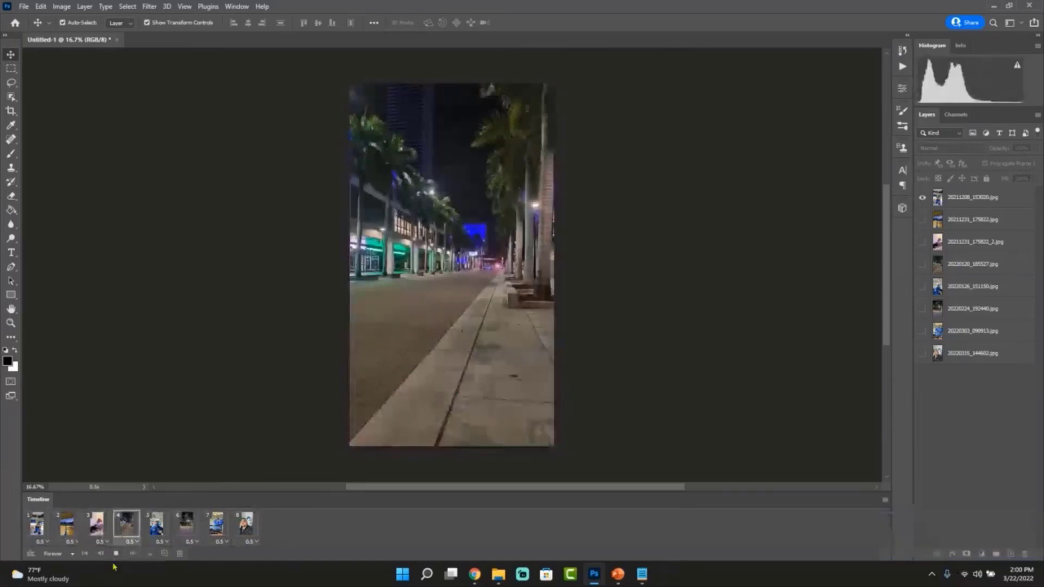
{"action": "left_click", "coordinate": [115, 555]}
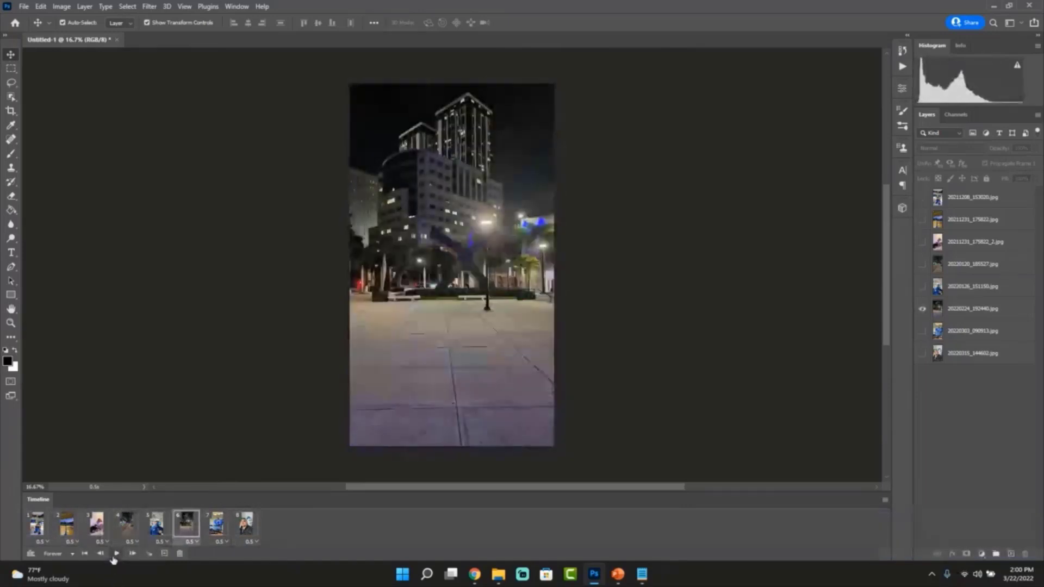
- Set the delay of all eight frames to 1.0 second
{"action": "left_click", "coordinate": [36, 533]}
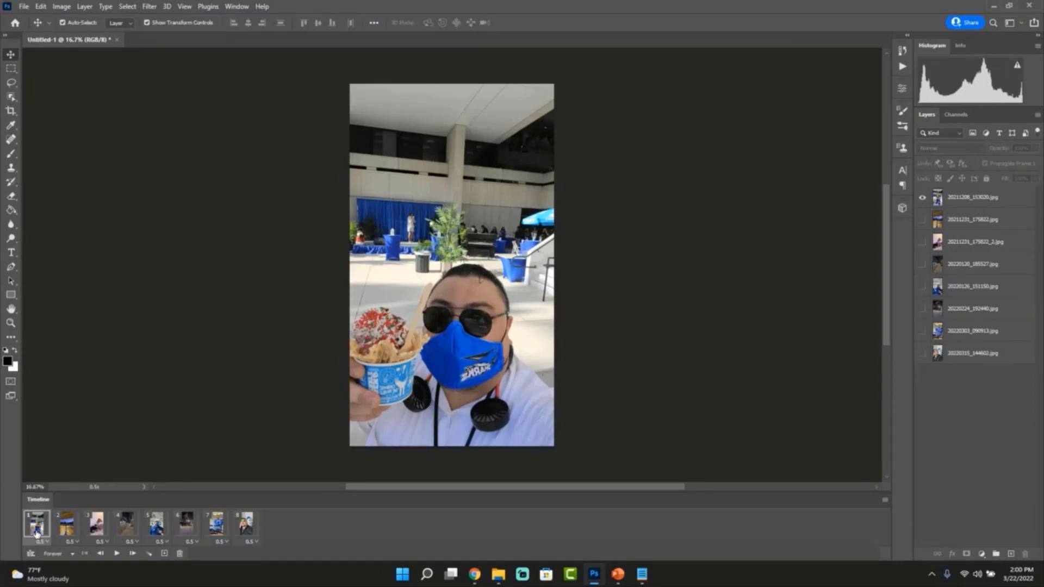
{"action": "left_click", "coordinate": [245, 533], "text": "shift"}
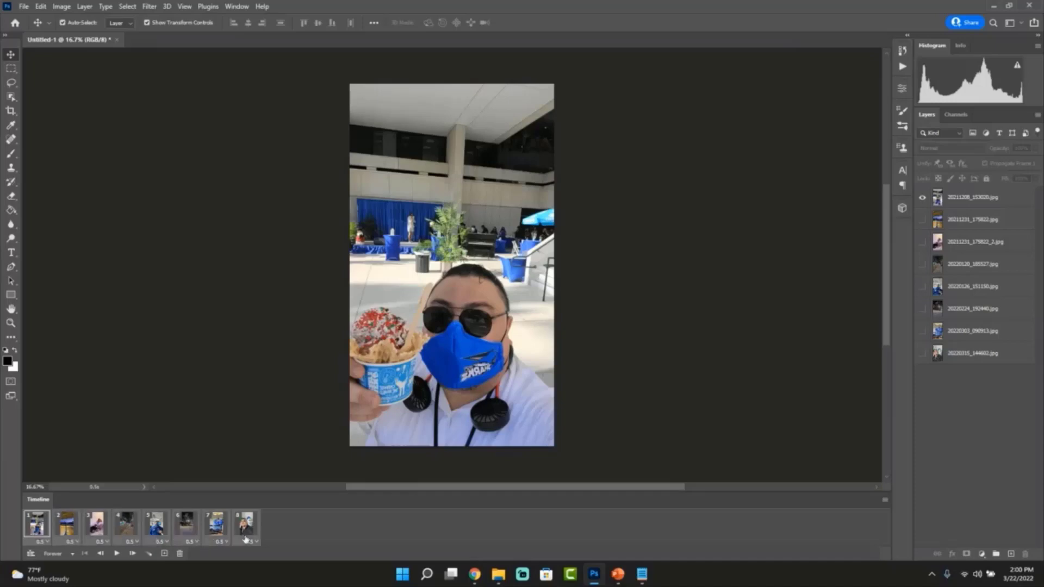
{"action": "left_click", "coordinate": [253, 542]}
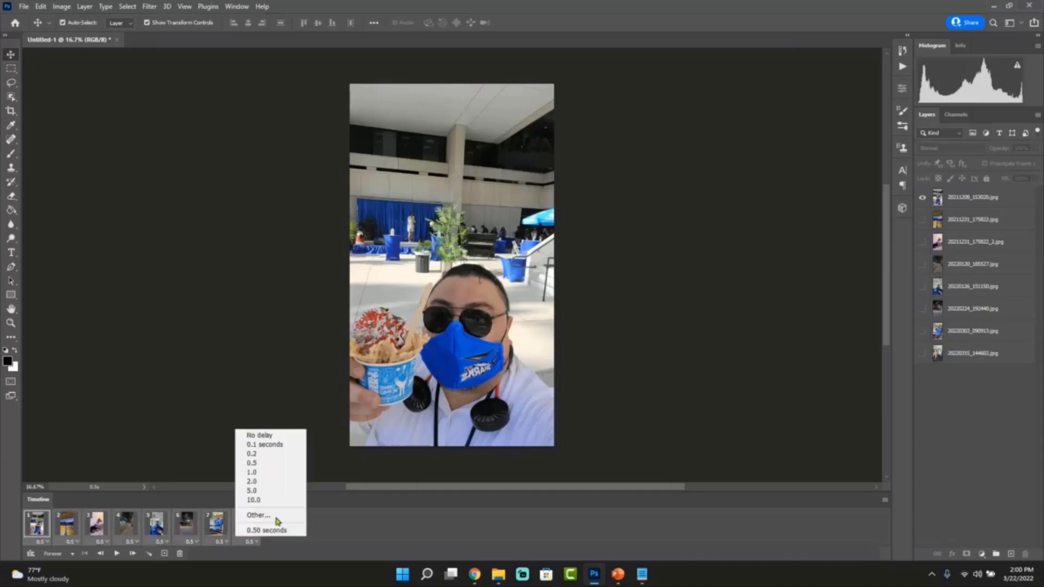
{"action": "left_click", "coordinate": [282, 473]}
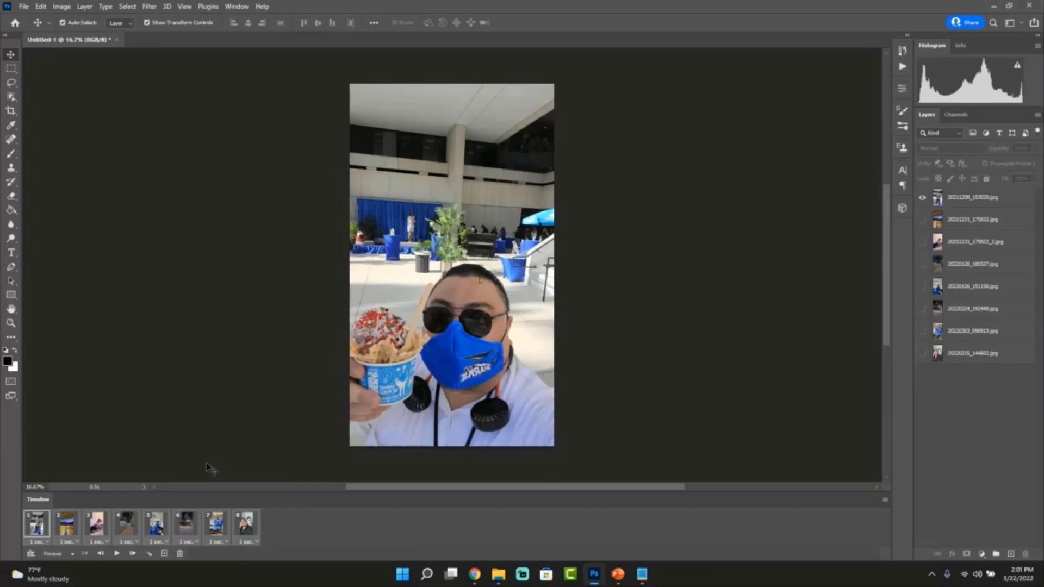
- Set the delay of all eight frames to 2.0 seconds and play the animation
{"action": "left_click", "coordinate": [258, 548]}
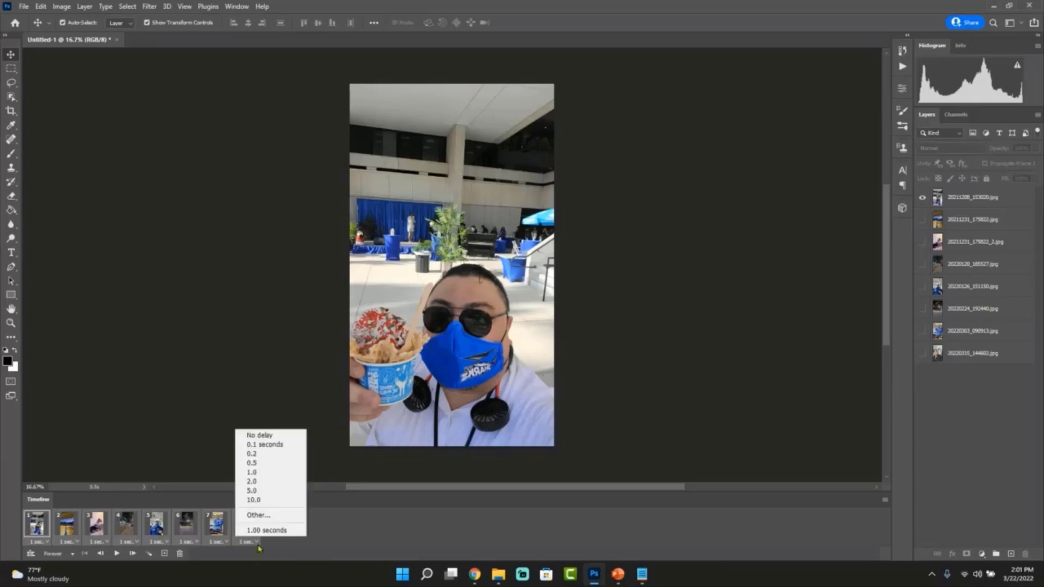
{"action": "left_click", "coordinate": [265, 483]}
{"action": "left_click", "coordinate": [116, 553]}
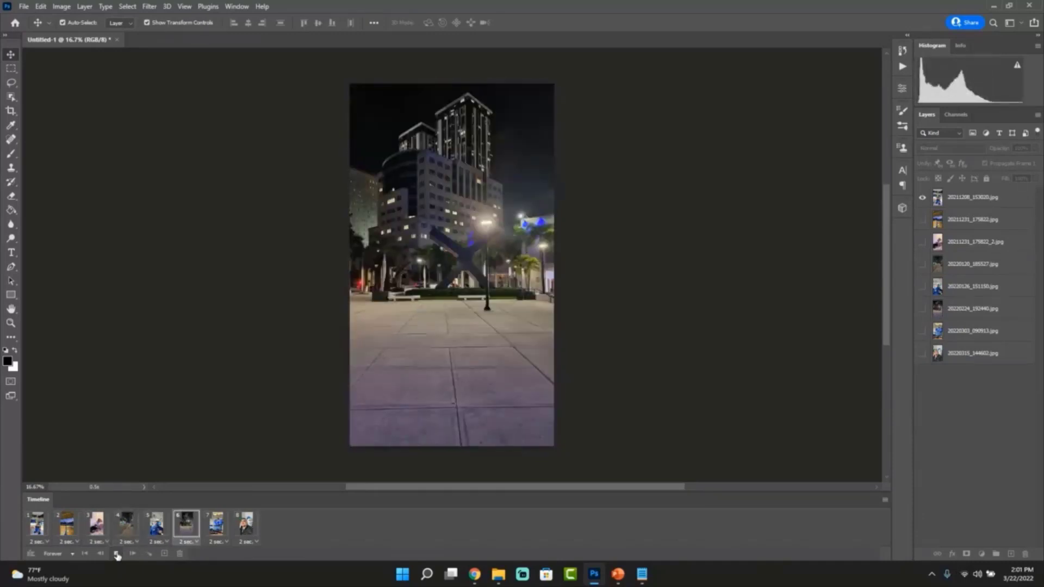
- Stop the animation, return to the first frame and open Save for Web (Legacy) with the GIF width set to 800 px
{"action": "left_click", "coordinate": [116, 553]}
{"action": "left_click", "coordinate": [37, 530]}
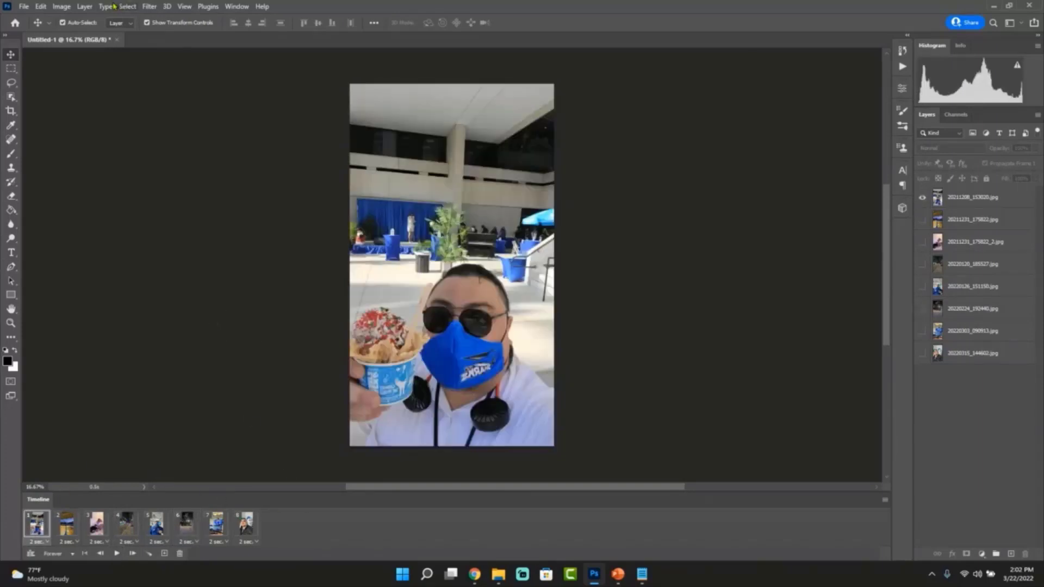
{"action": "left_click", "coordinate": [23, 7]}
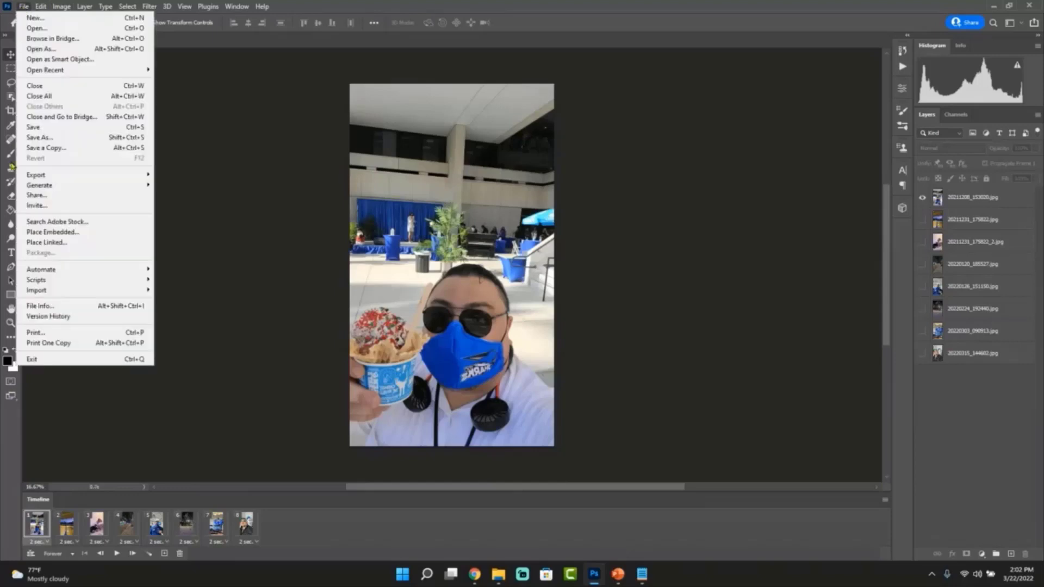
{"action": "mouse_move", "coordinate": [76, 176]}
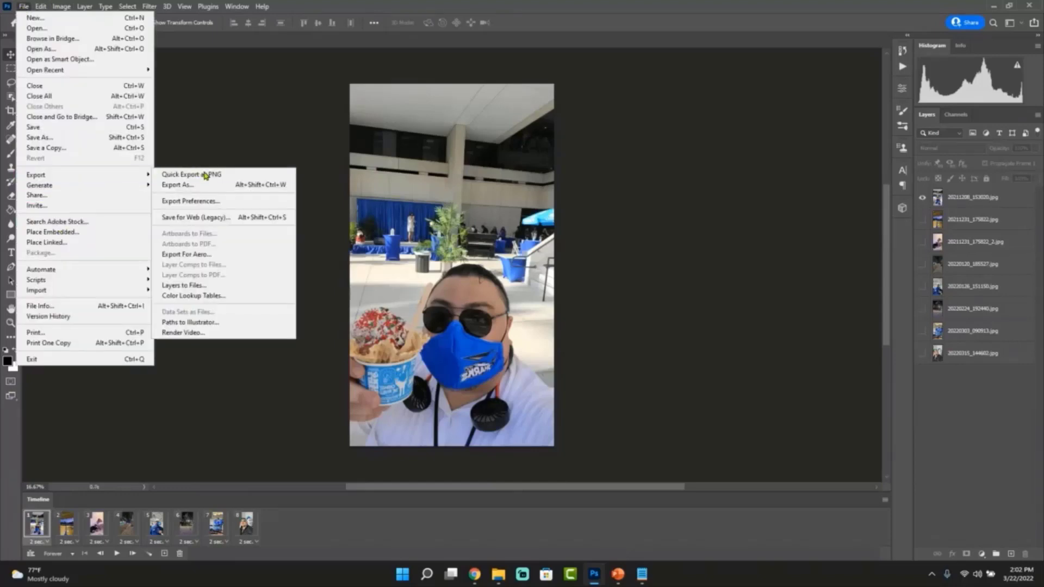
{"action": "left_click", "coordinate": [243, 219]}
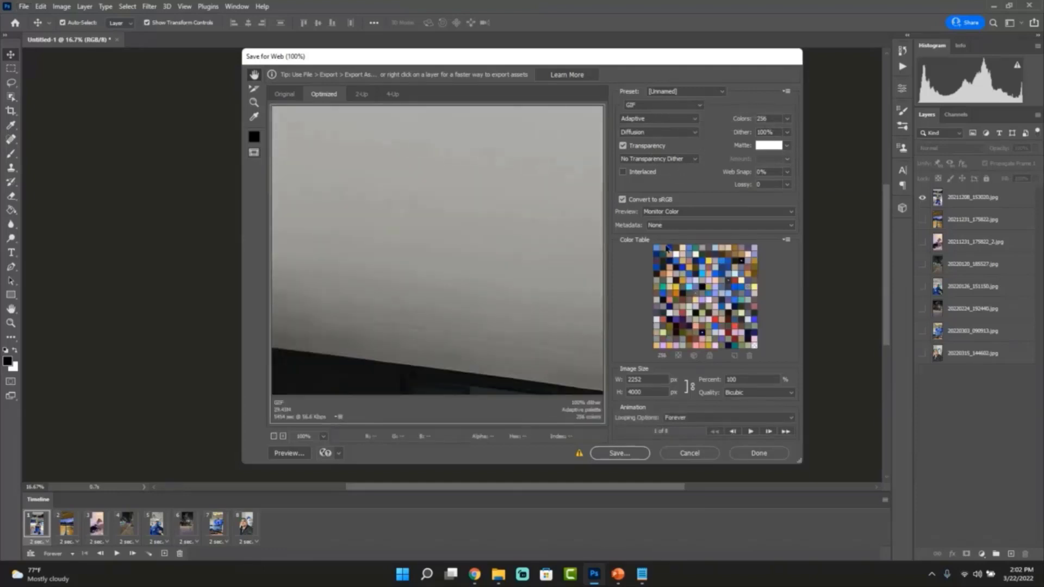
{"action": "double_click", "coordinate": [653, 380]}
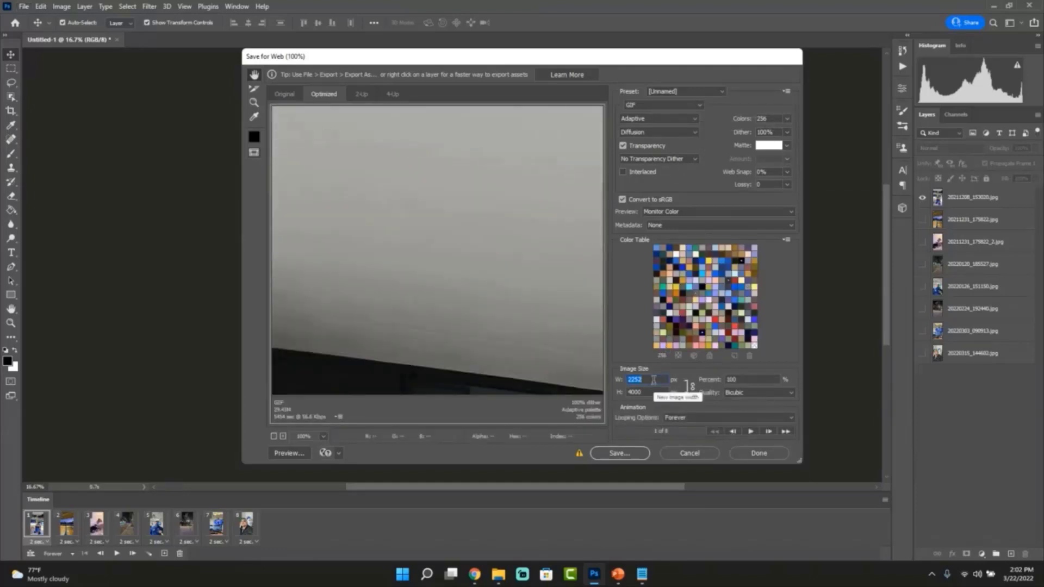
{"action": "key", "text": "BackSpace"}
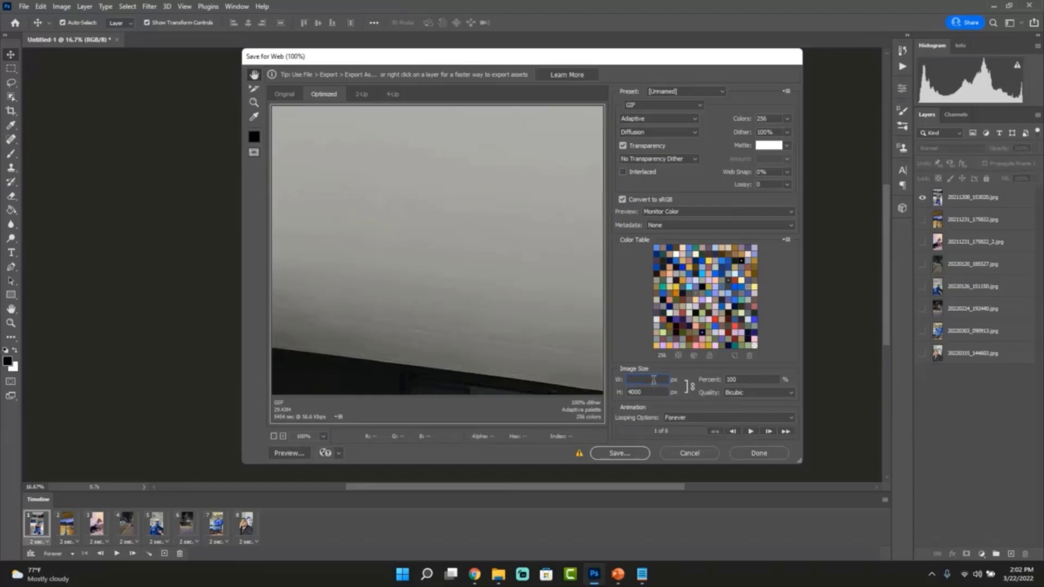
{"action": "type", "text": "800"}
- Save the optimized GIF as slide_1 in the folder that holds animation1.gif
{"action": "left_click", "coordinate": [617, 453]}
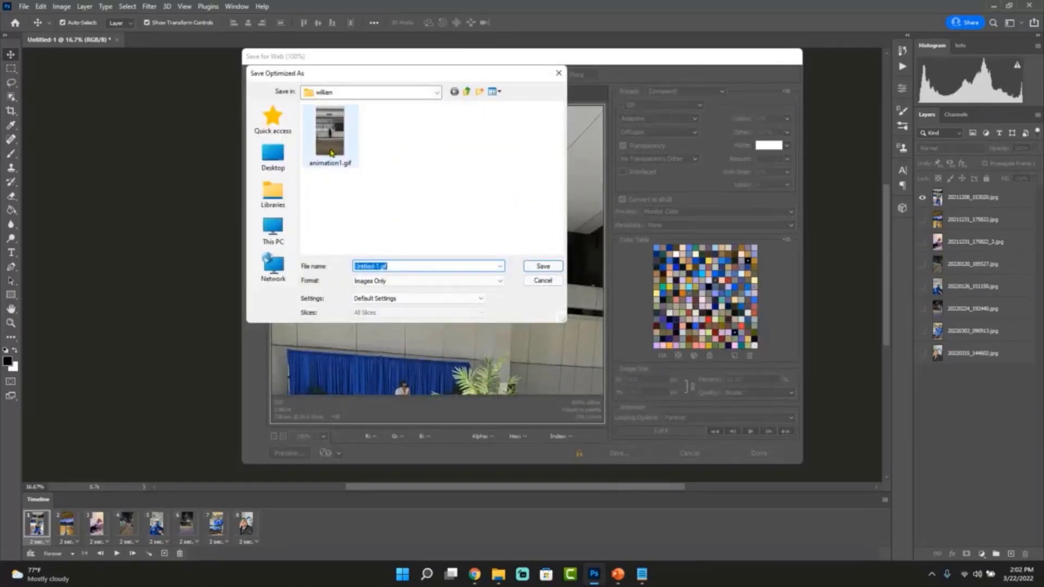
{"action": "type", "text": "s"}
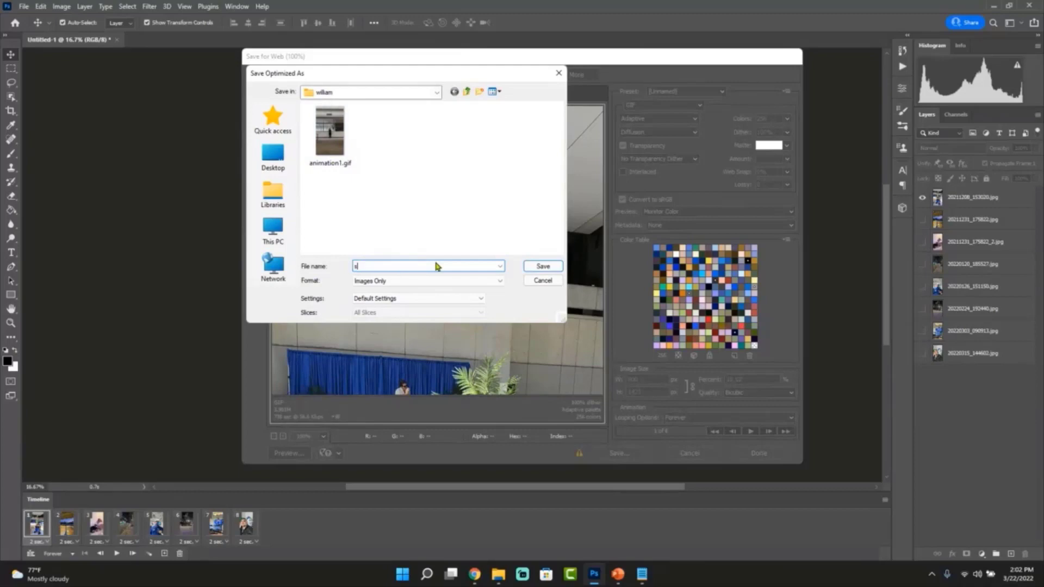
{"action": "type", "text": "lide_1"}
{"action": "left_click", "coordinate": [541, 267]}
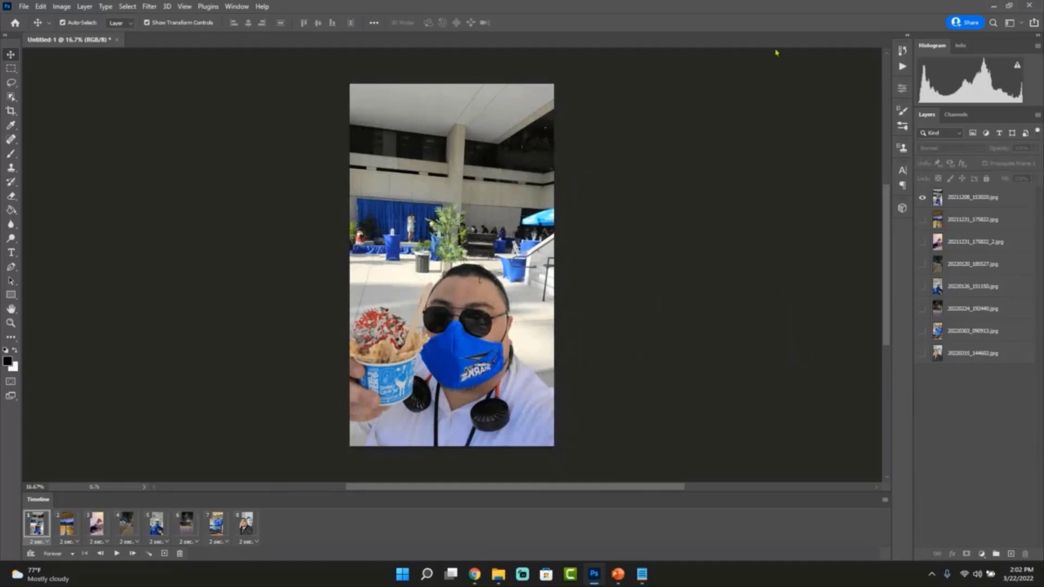
- Switch to the GIPHY site in Chrome and open the signed-in account's channel page
{"action": "left_click", "coordinate": [997, 5]}
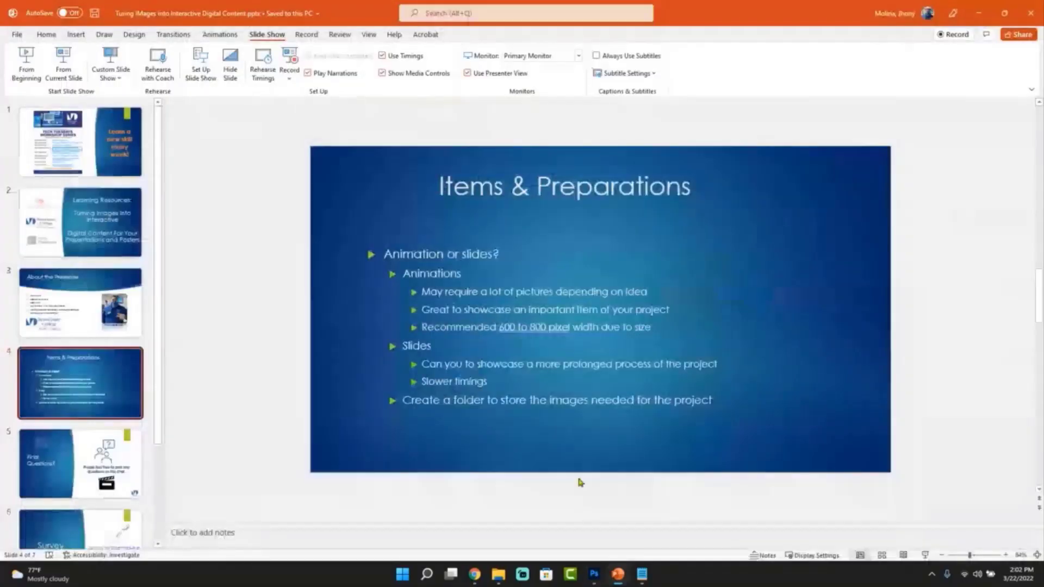
{"action": "mouse_move", "coordinate": [473, 575]}
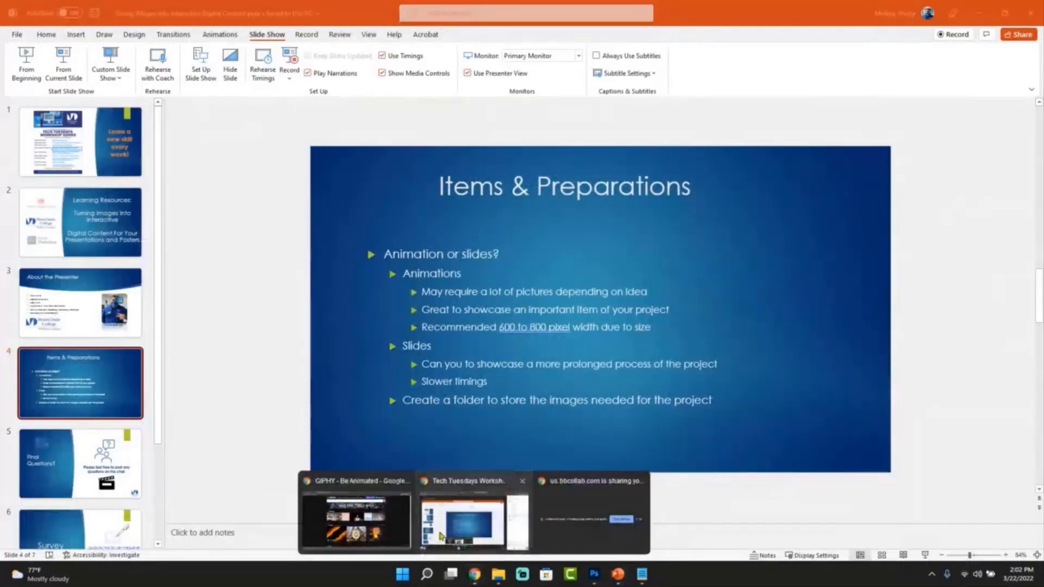
{"action": "left_click", "coordinate": [371, 538]}
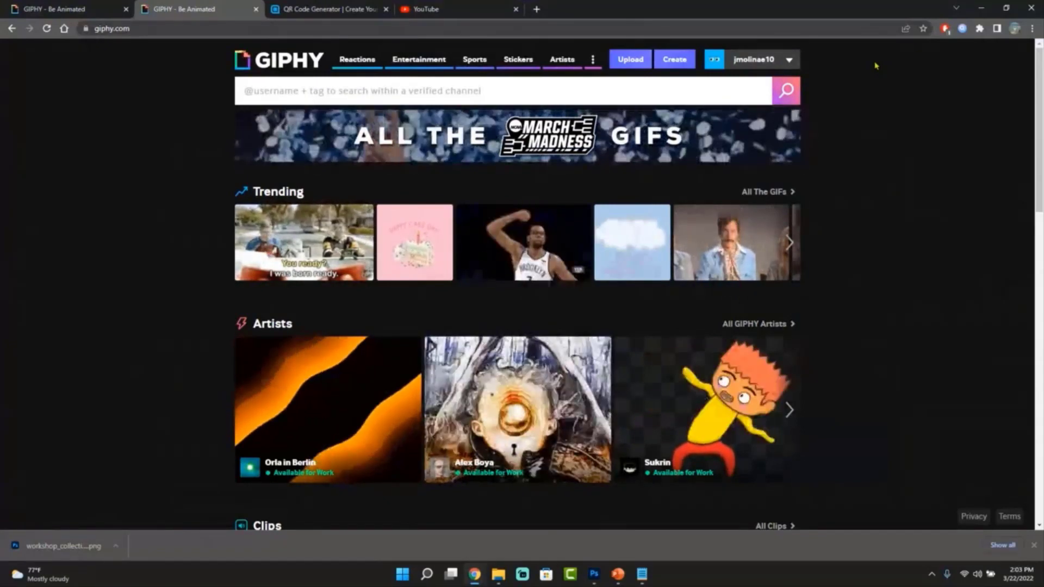
{"action": "left_click", "coordinate": [782, 66]}
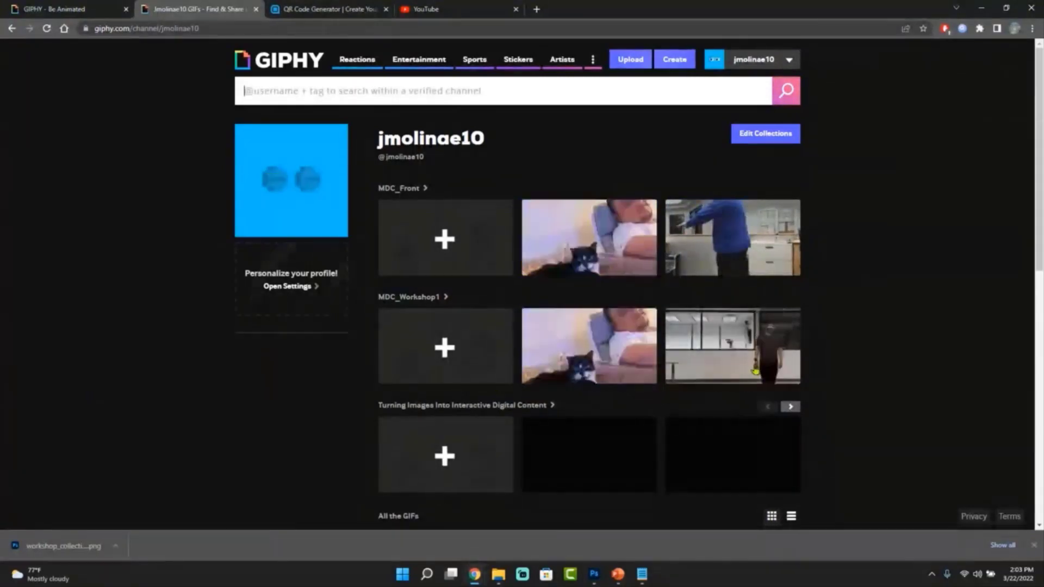
- Look through the channel's uploaded GIFs and view the account's list of collections
{"action": "scroll", "coordinate": [868, 346], "scroll_direction": "down", "scroll_amount": 8}
{"action": "scroll", "coordinate": [869, 347], "scroll_direction": "up", "scroll_amount": 2}
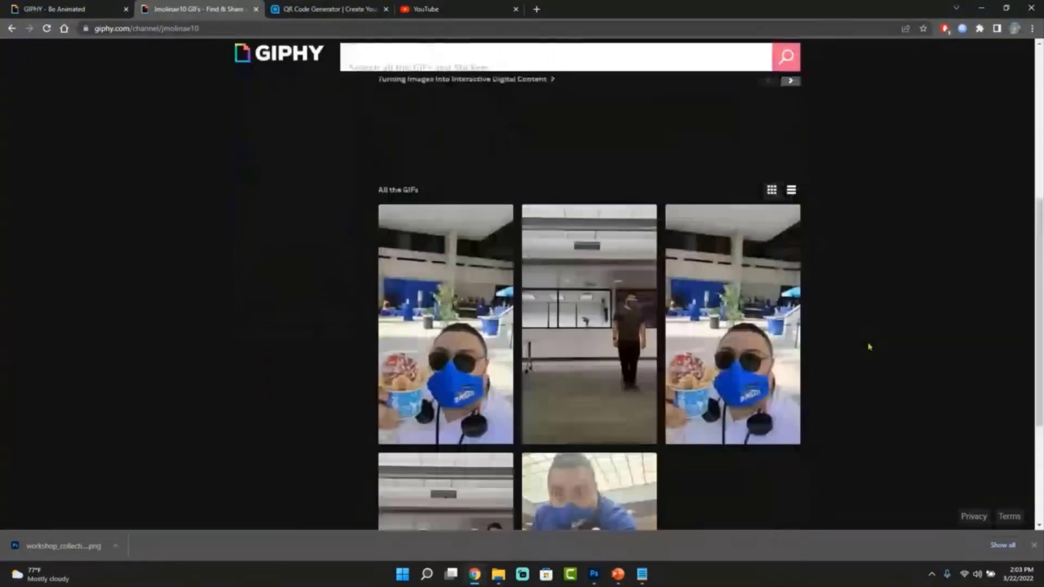
{"action": "scroll", "coordinate": [869, 346], "scroll_direction": "down", "scroll_amount": 4}
{"action": "scroll", "coordinate": [868, 346], "scroll_direction": "up", "scroll_amount": 3}
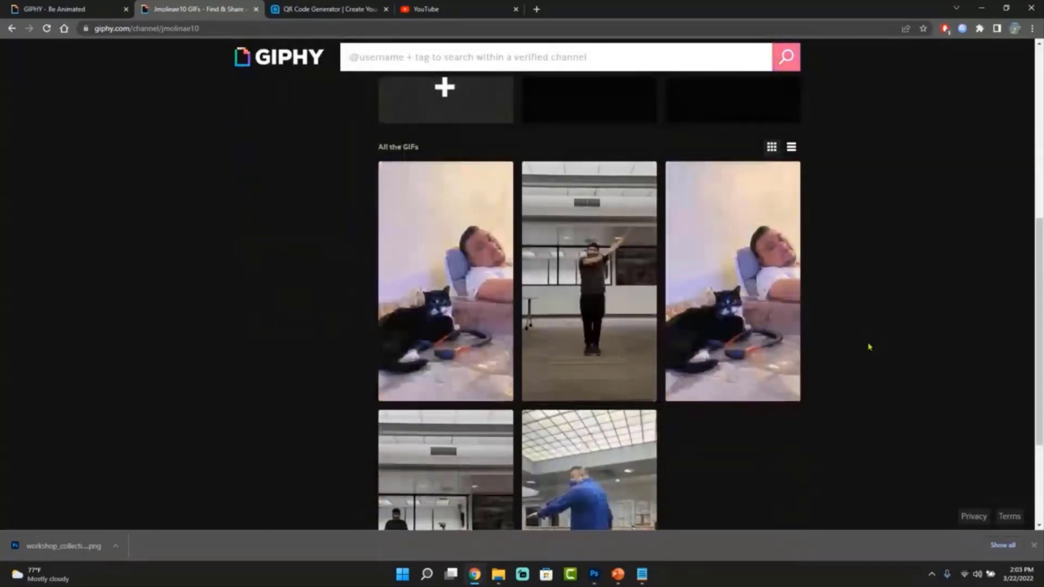
{"action": "scroll", "coordinate": [869, 346], "scroll_direction": "up", "scroll_amount": 6}
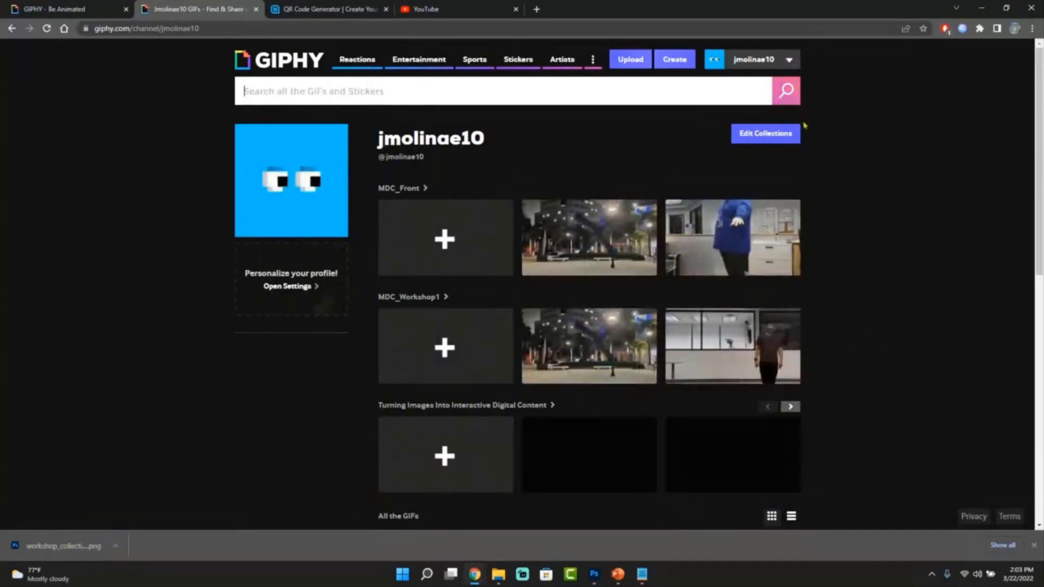
{"action": "left_click", "coordinate": [789, 60]}
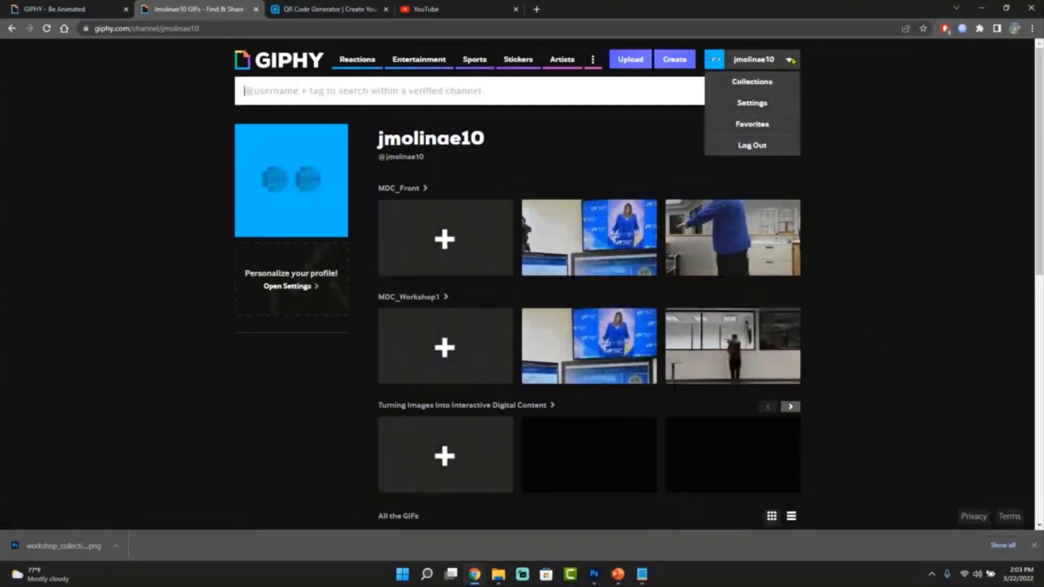
{"action": "left_click", "coordinate": [760, 83]}
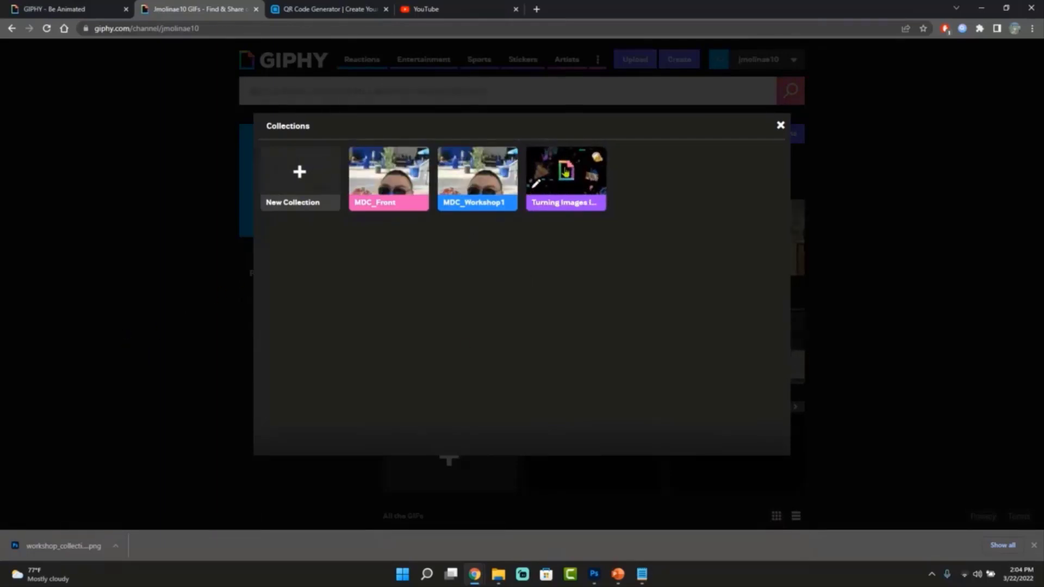
{"action": "left_click", "coordinate": [779, 126]}
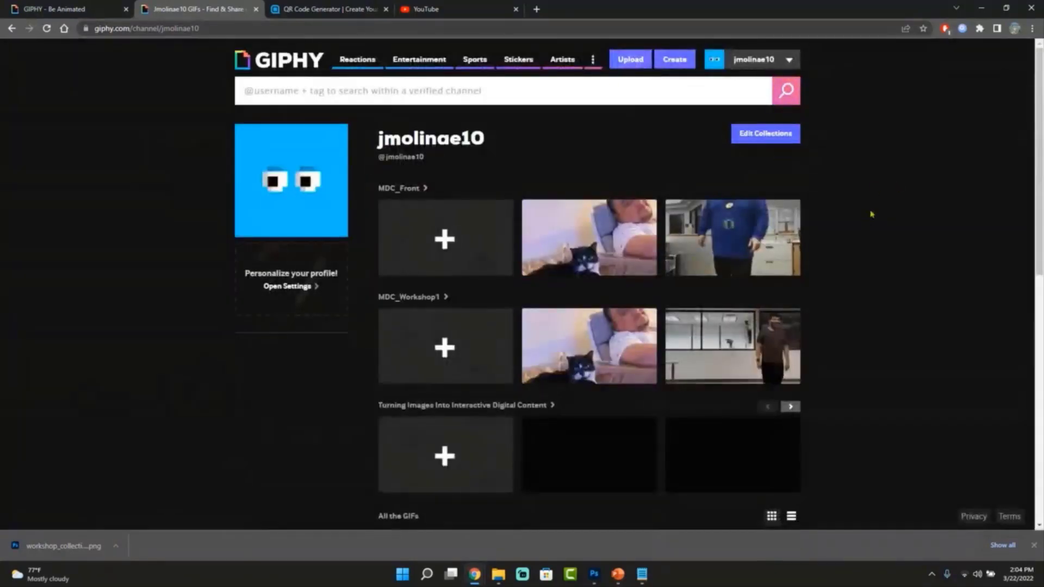
- Start a GIPHY upload and choose animation1.gif from the project subfolder of Turning Pictures Workshop as the GIF file
{"action": "left_click", "coordinate": [633, 63]}
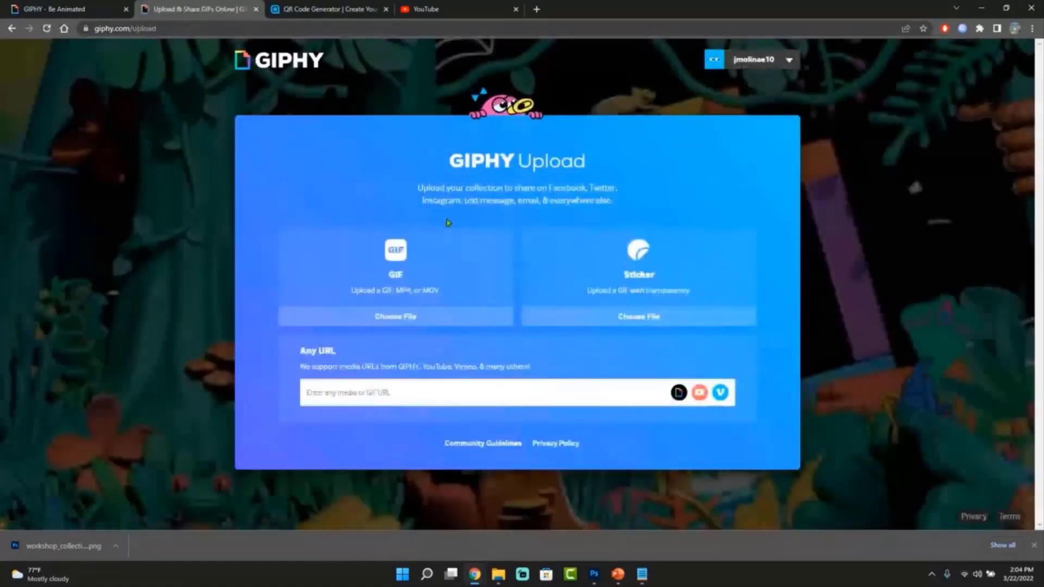
{"action": "left_click", "coordinate": [398, 269]}
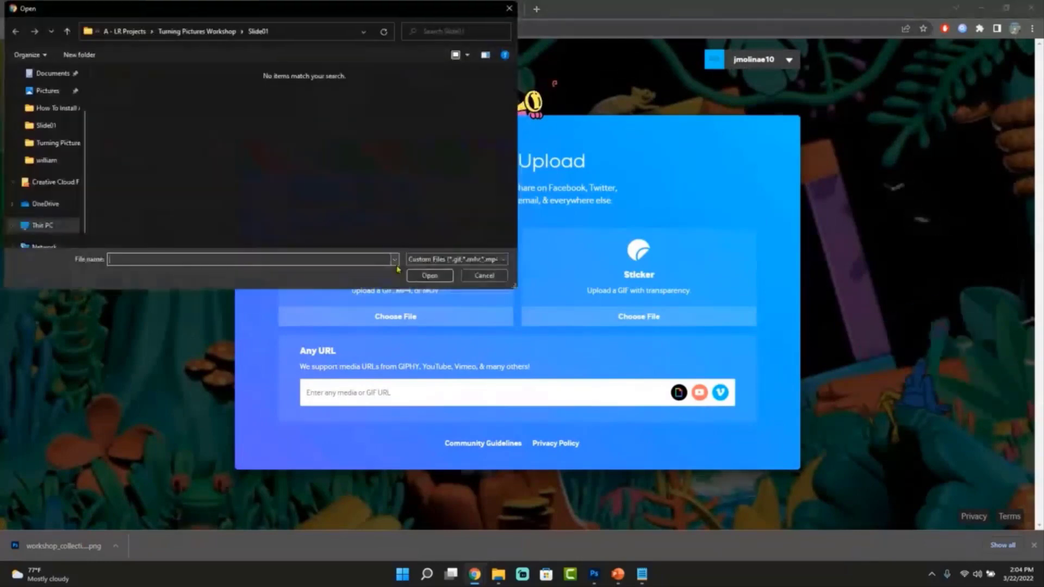
{"action": "left_click", "coordinate": [192, 31]}
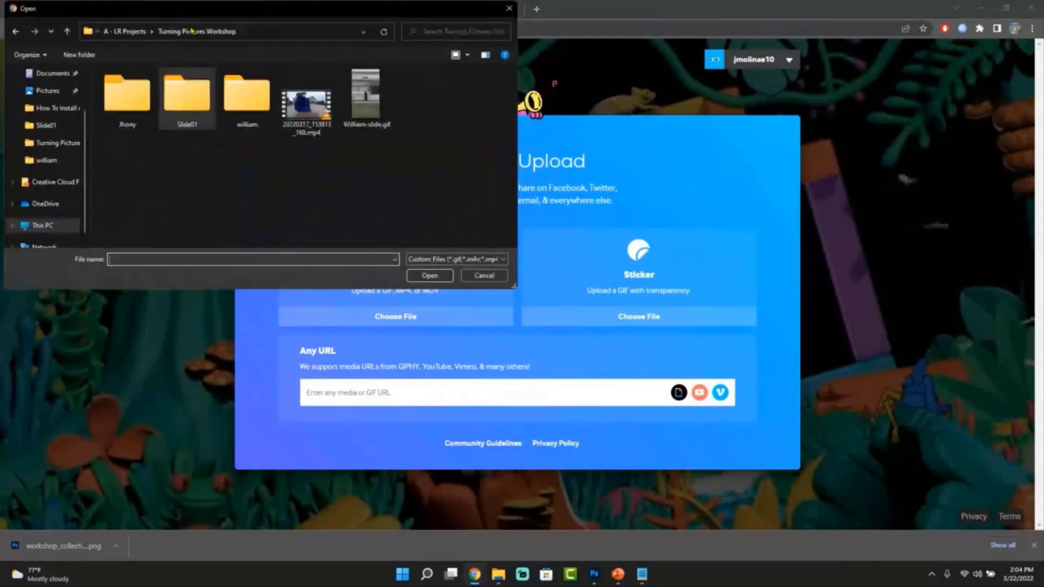
{"action": "left_click", "coordinate": [247, 100]}
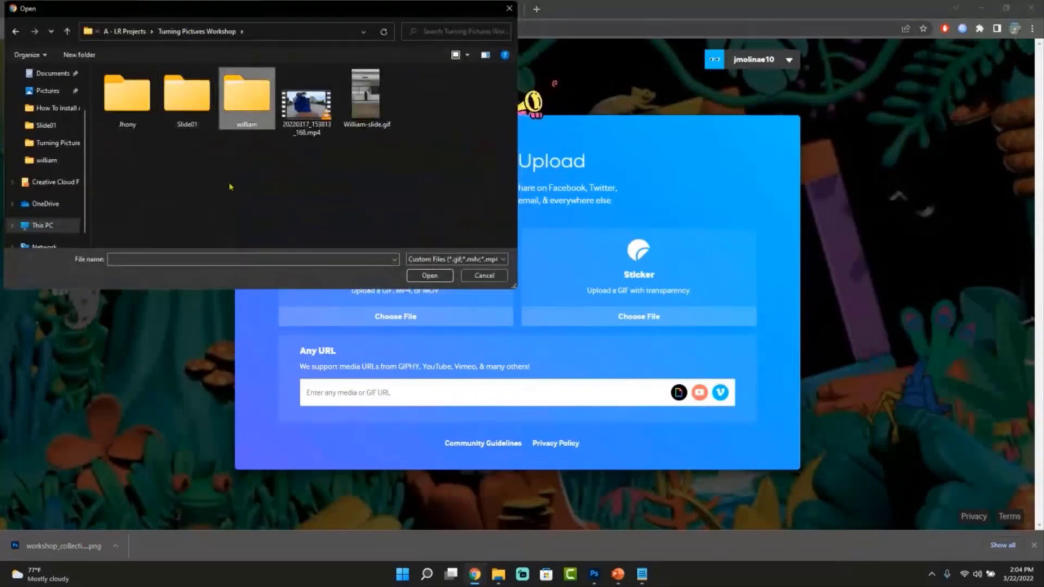
{"action": "key", "text": "Return"}
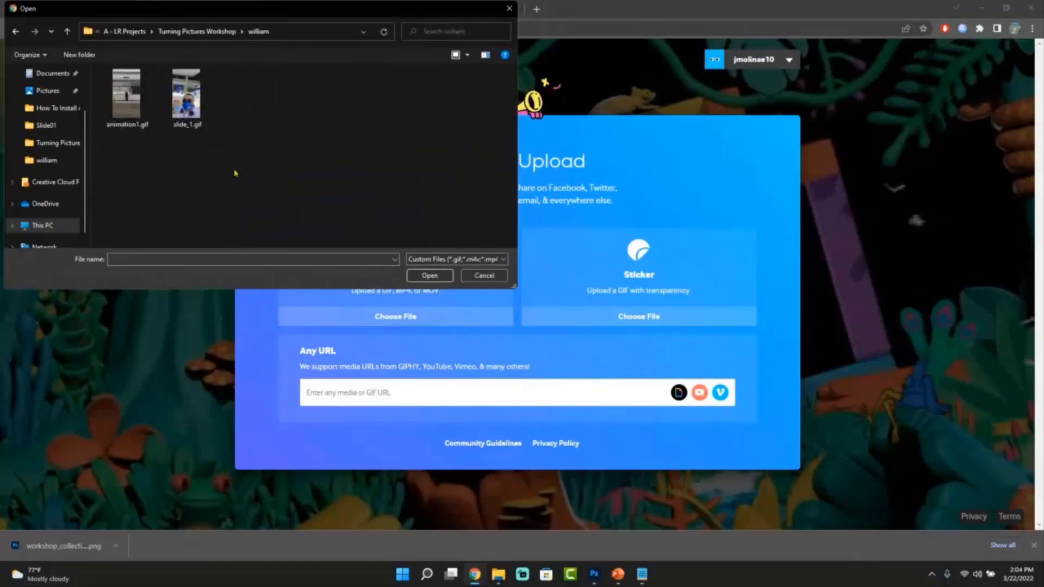
{"action": "key", "text": "Down"}
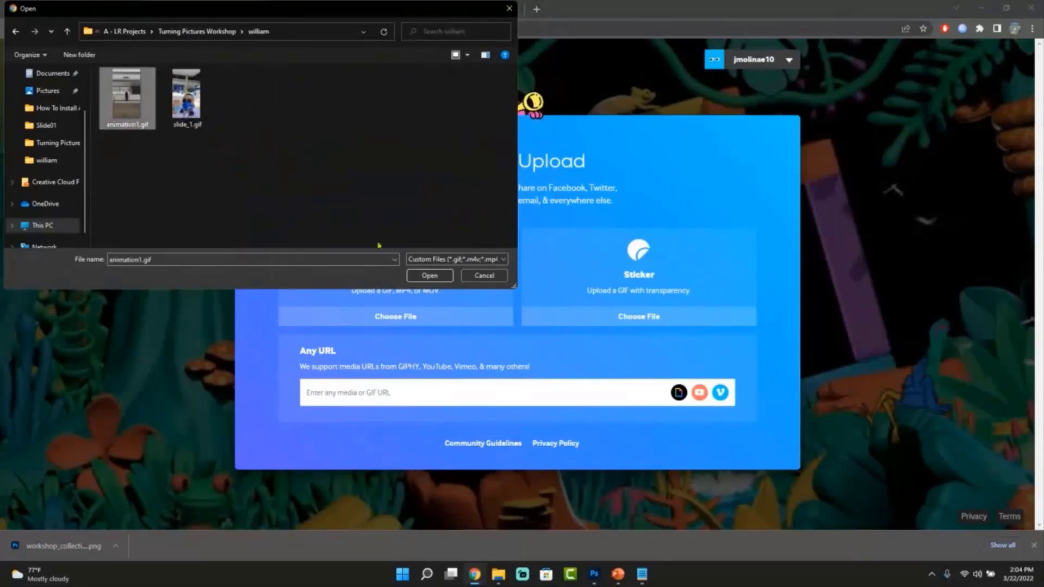
{"action": "left_click", "coordinate": [429, 275]}
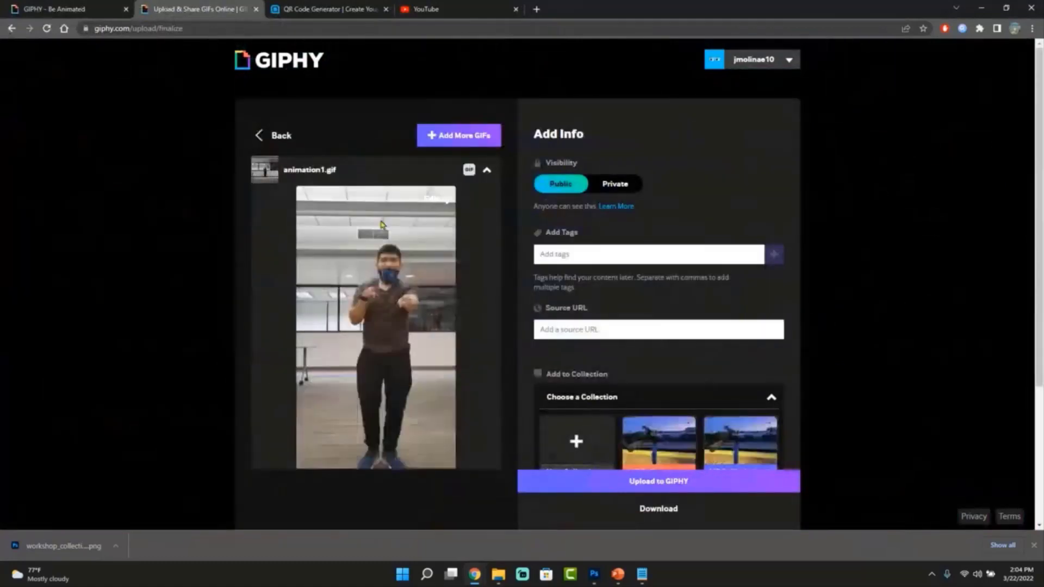
- Add the GIF to the Turning Images Into Interactive Digital Content collection and upload it to GIPHY
{"action": "scroll", "coordinate": [450, 301], "scroll_direction": "down", "scroll_amount": 1}
{"action": "scroll", "coordinate": [451, 301], "scroll_direction": "down", "scroll_amount": 2}
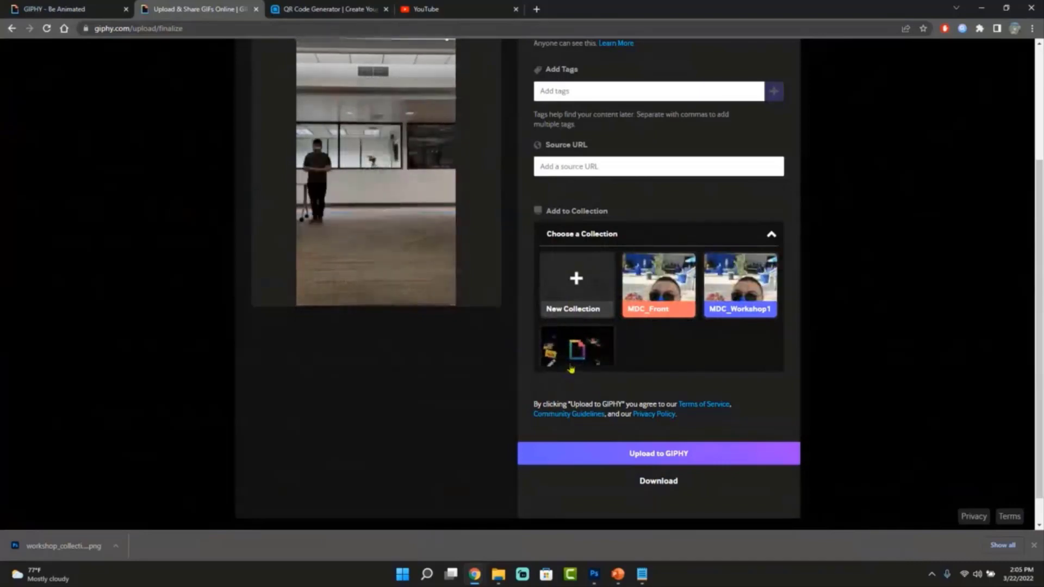
{"action": "left_click", "coordinate": [577, 349]}
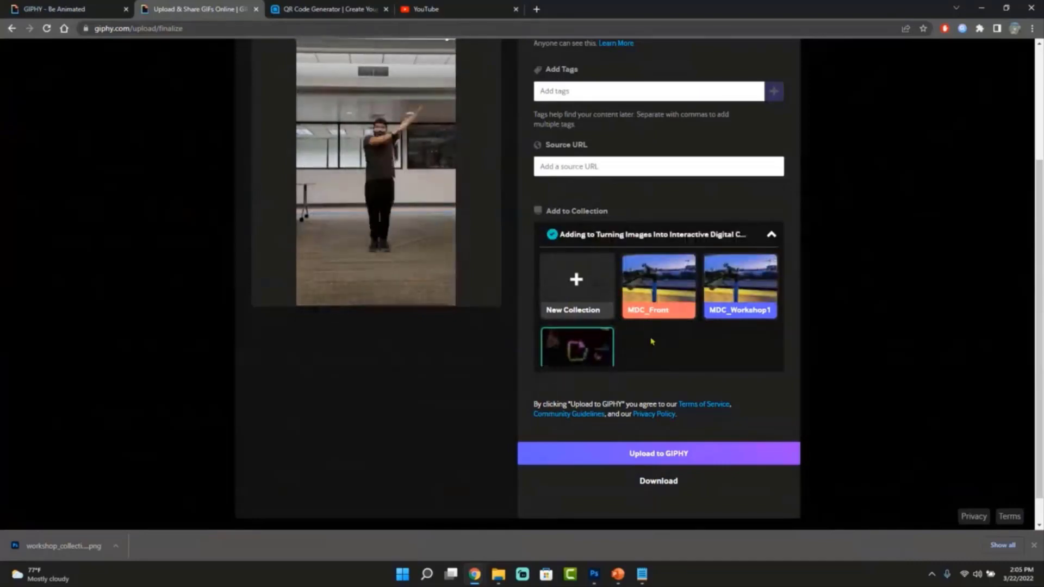
{"action": "scroll", "coordinate": [651, 342], "scroll_direction": "down", "scroll_amount": 1}
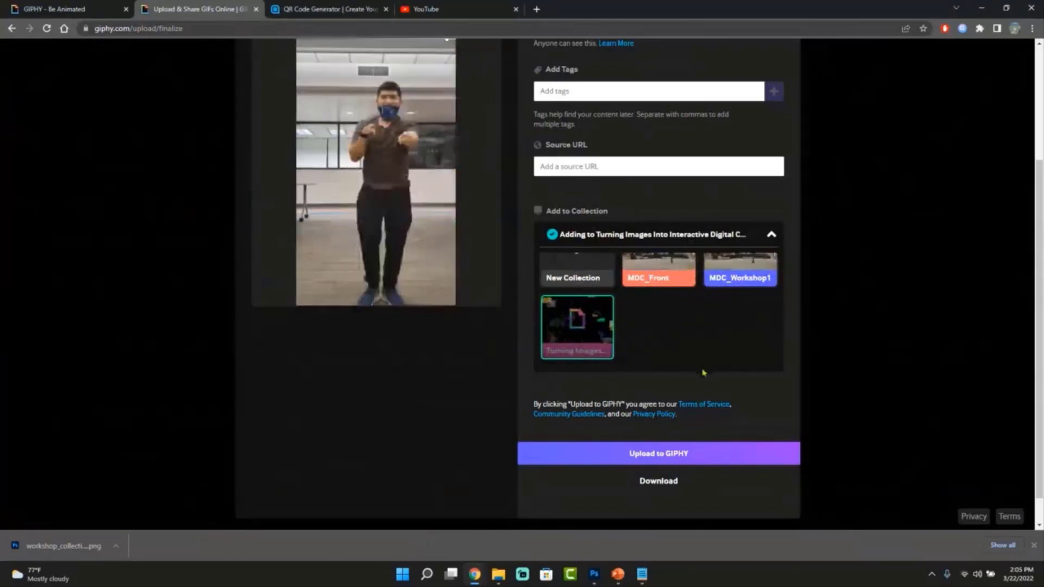
{"action": "scroll", "coordinate": [701, 372], "scroll_direction": "up", "scroll_amount": 3}
{"action": "scroll", "coordinate": [702, 373], "scroll_direction": "down", "scroll_amount": 4}
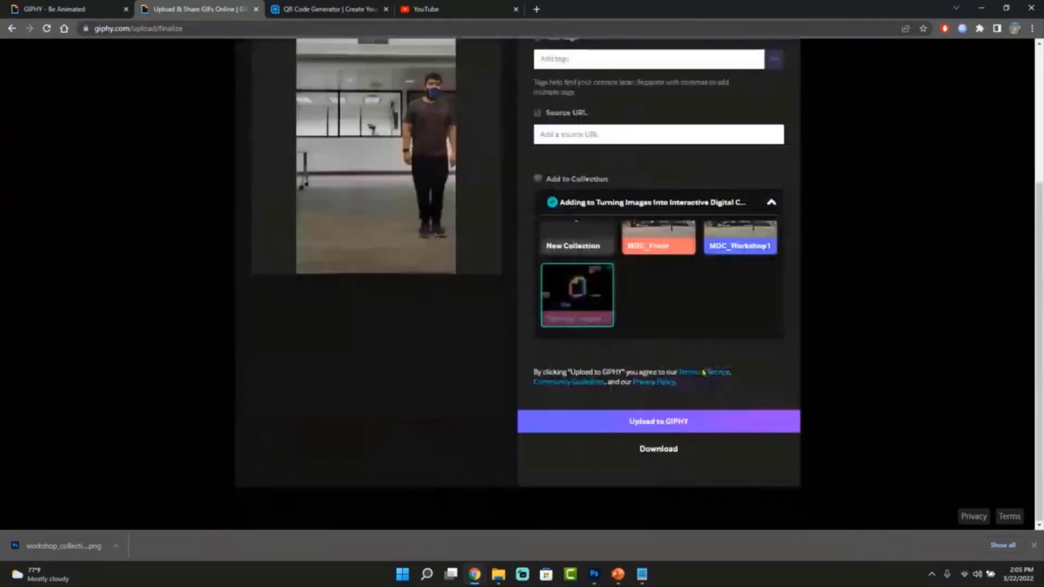
{"action": "left_click", "coordinate": [642, 430]}
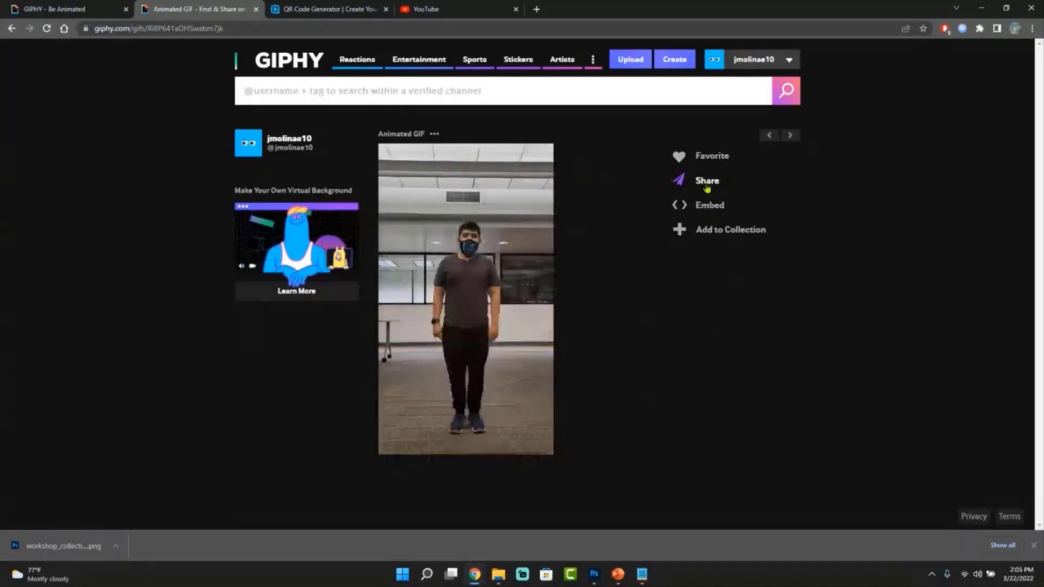
- Copy the uploaded GIF's share link and bring up the QR Code Generator site
{"action": "left_click", "coordinate": [706, 183]}
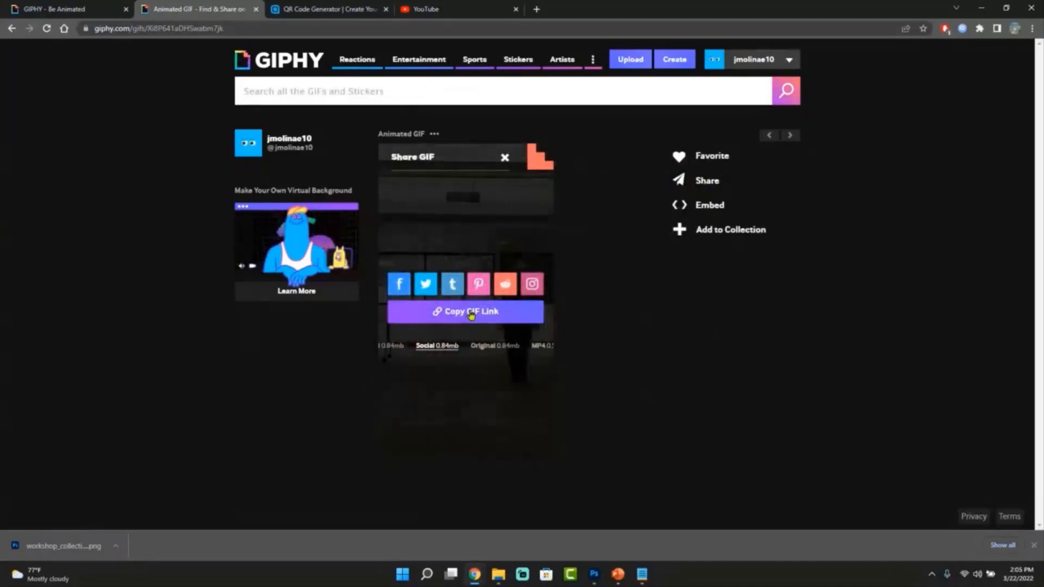
{"action": "left_click", "coordinate": [454, 319]}
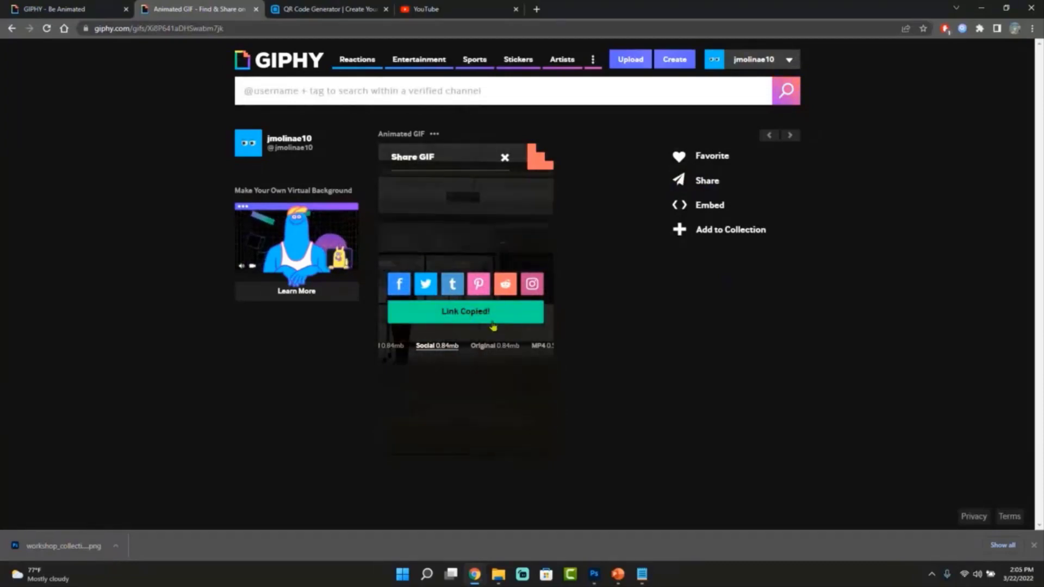
{"action": "left_click", "coordinate": [505, 157]}
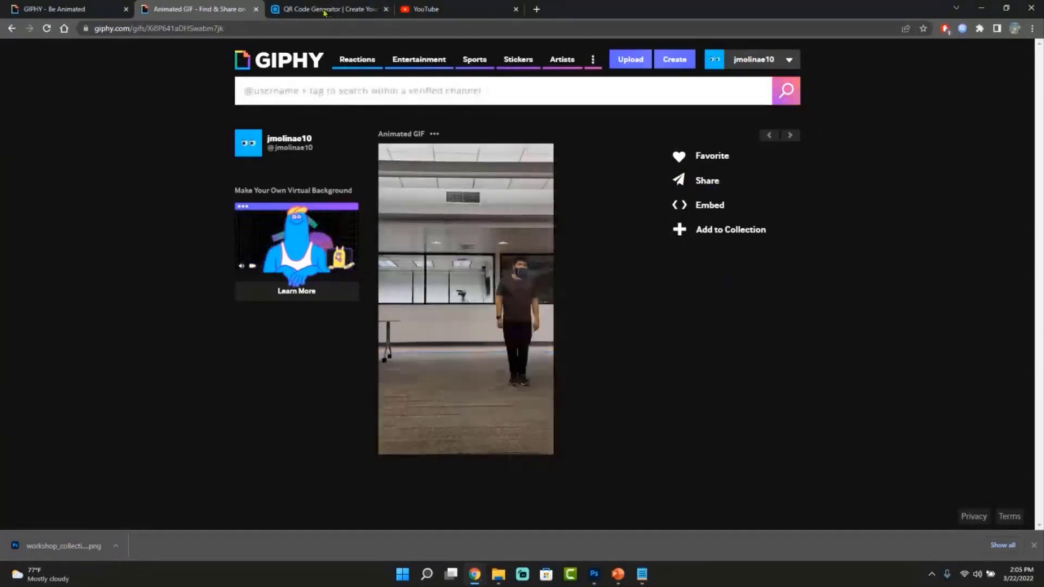
{"action": "left_click", "coordinate": [319, 11]}
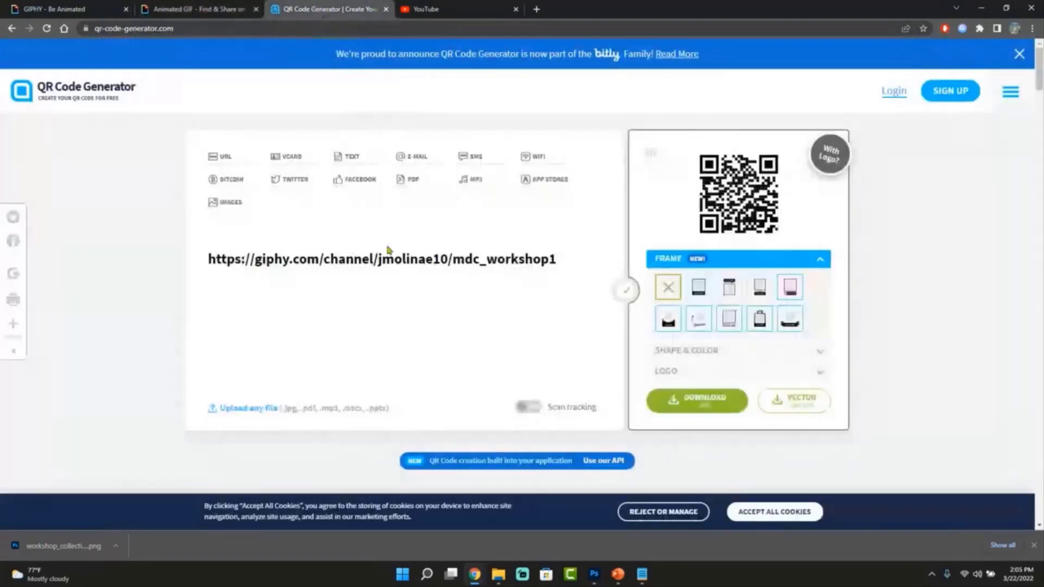
- Return to GIPHY, start another upload and choose slide_1.gif from the project subfolder as the GIF file
{"action": "left_click", "coordinate": [223, 9]}
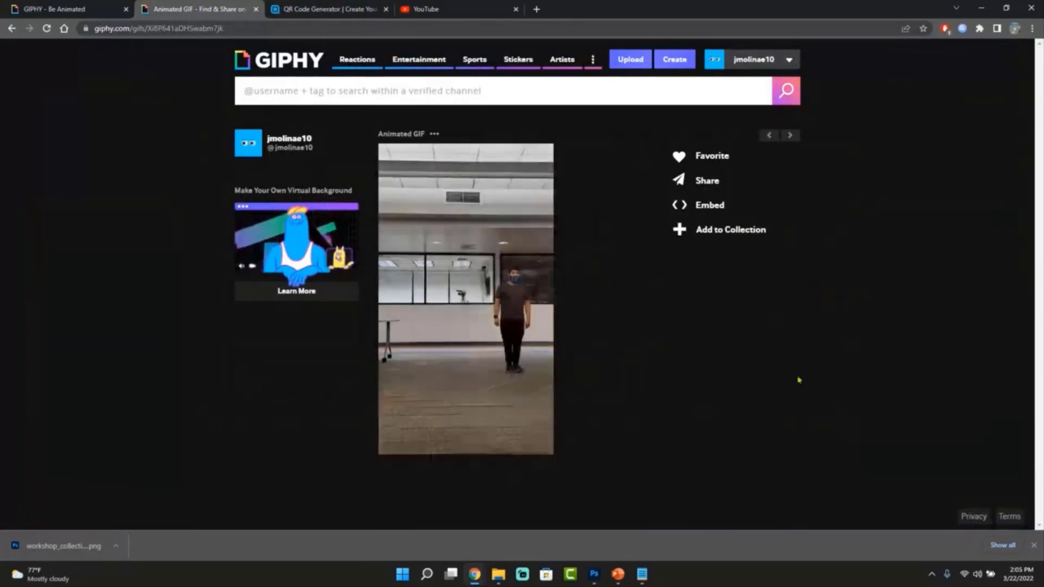
{"action": "mouse_move", "coordinate": [519, 177]}
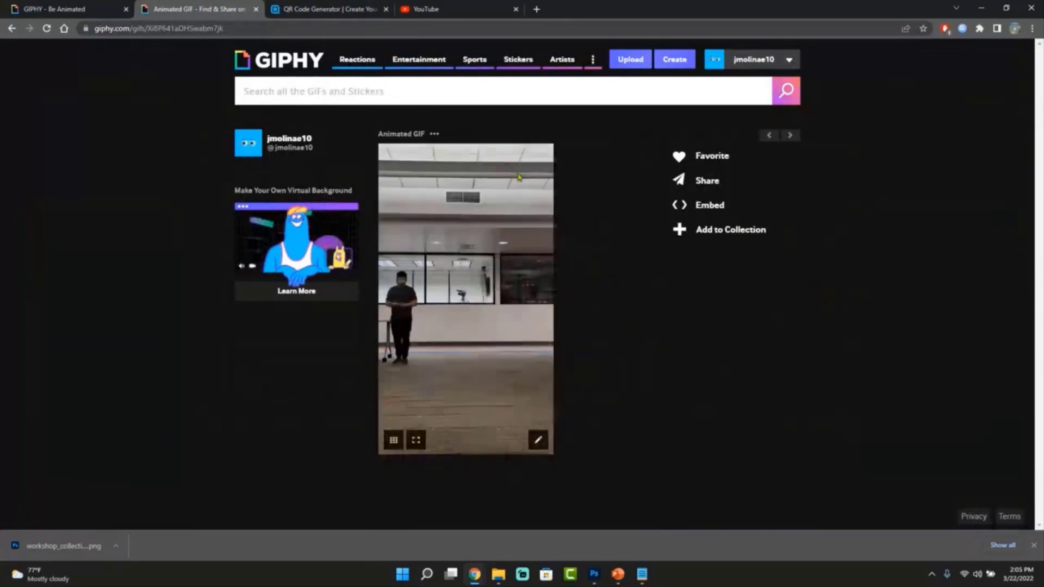
{"action": "left_click", "coordinate": [630, 61]}
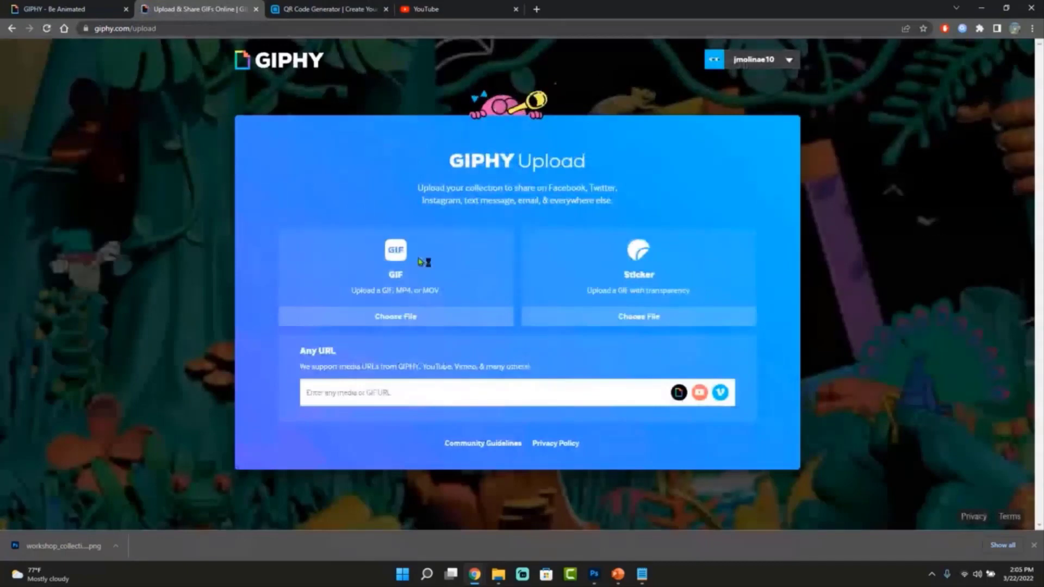
{"action": "left_click", "coordinate": [421, 261]}
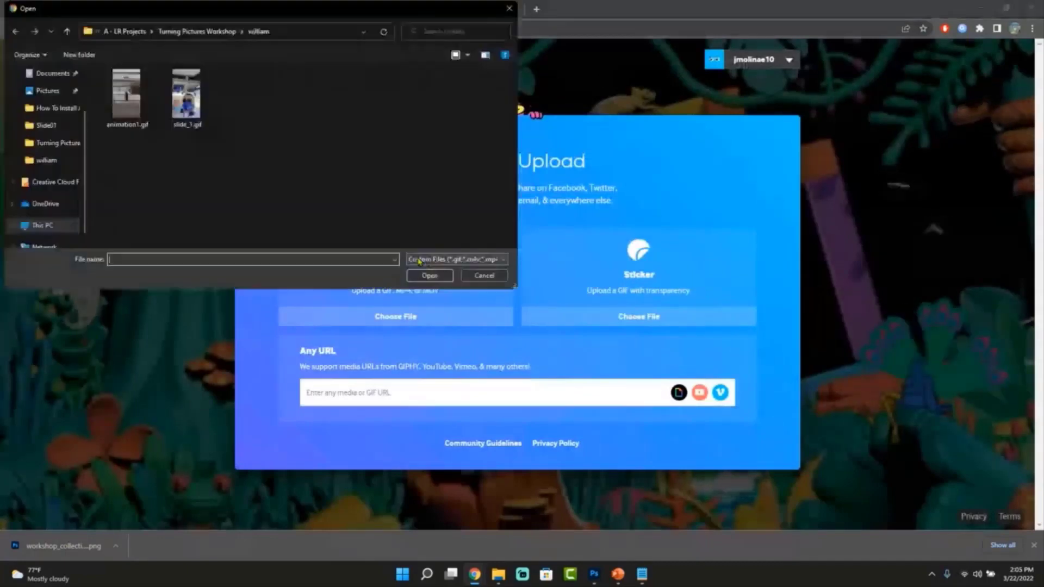
{"action": "left_click", "coordinate": [194, 107]}
{"action": "left_click", "coordinate": [441, 277]}
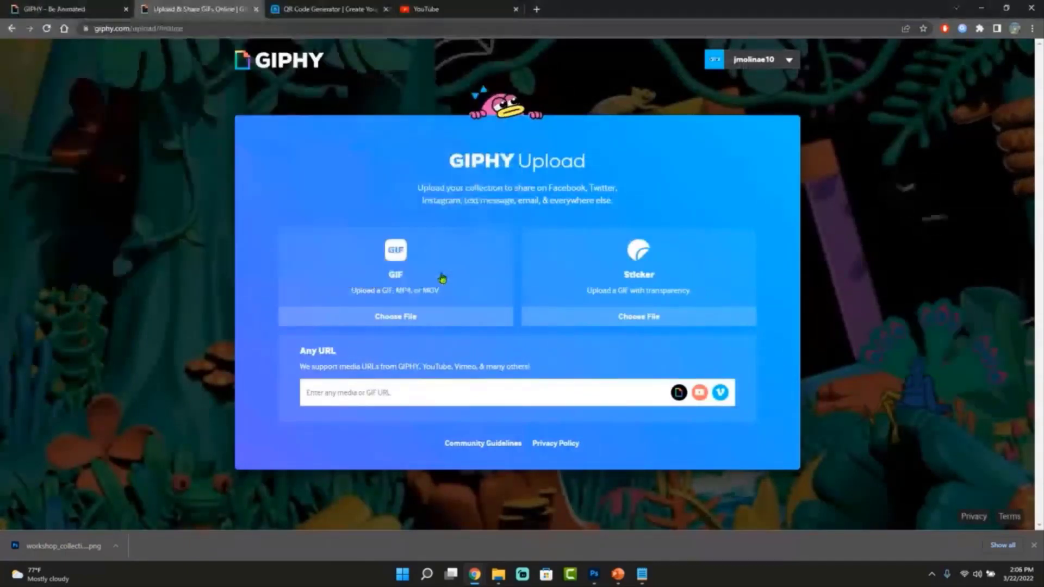
- Add slide_1.gif to the Turning Images Into Interactive Digital Content collection and upload it to GIPHY
{"action": "scroll", "coordinate": [587, 407], "scroll_direction": "down", "scroll_amount": 3}
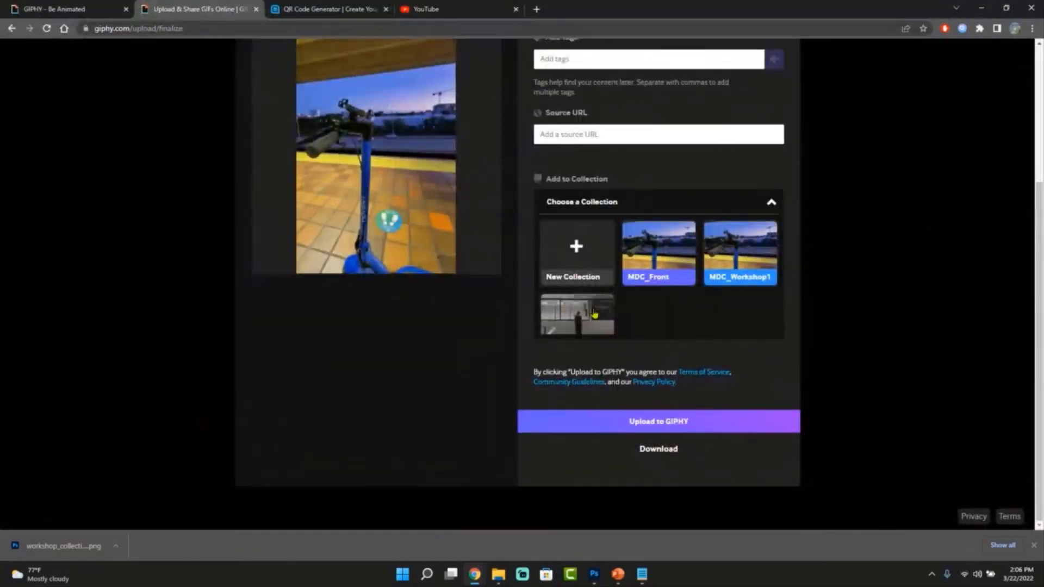
{"action": "scroll", "coordinate": [641, 315], "scroll_direction": "down", "scroll_amount": 1}
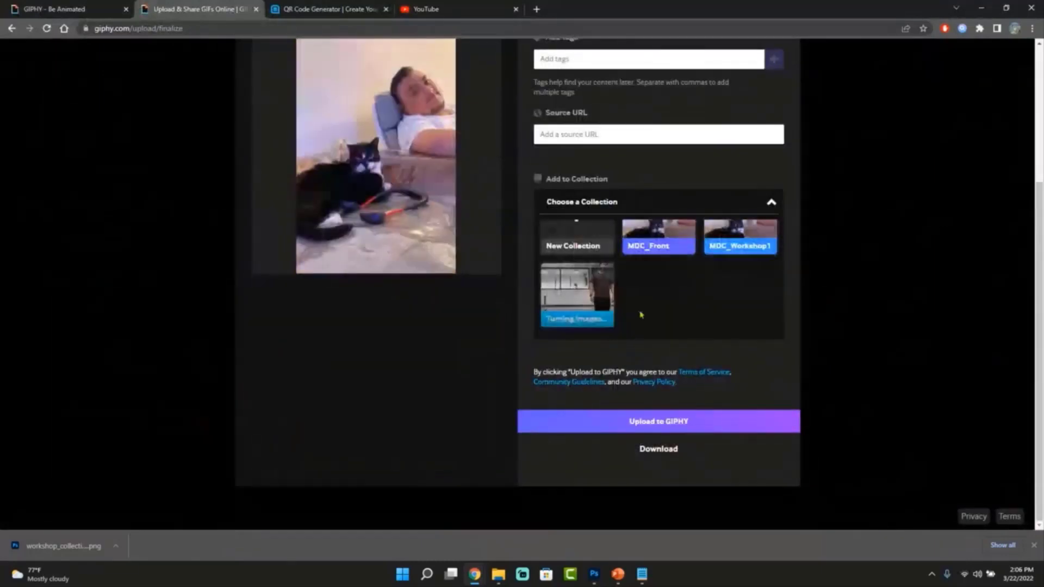
{"action": "left_click", "coordinate": [570, 289]}
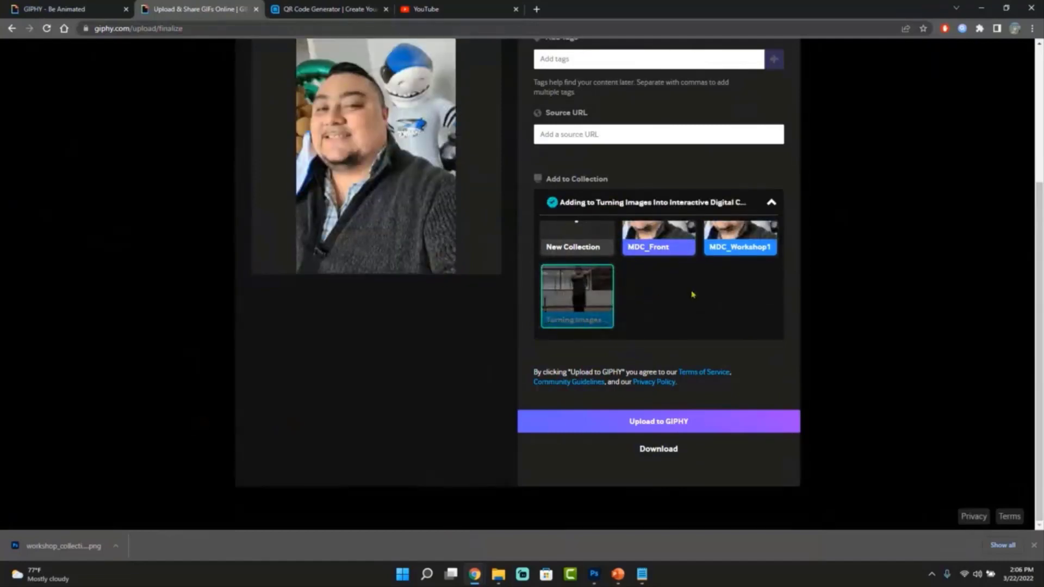
{"action": "scroll", "coordinate": [359, 229], "scroll_direction": "up", "scroll_amount": 3}
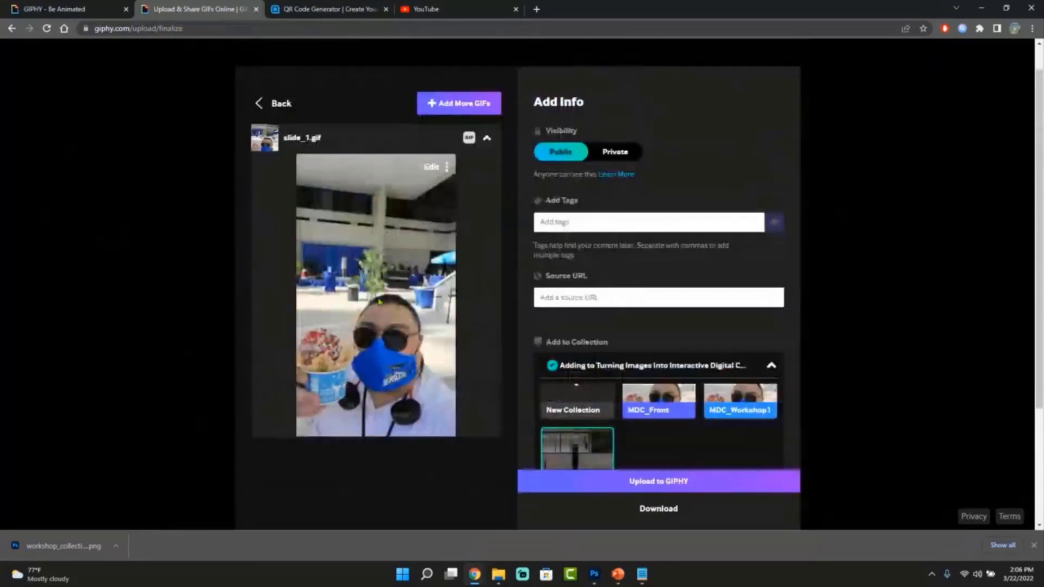
{"action": "scroll", "coordinate": [395, 280], "scroll_direction": "down", "scroll_amount": 3}
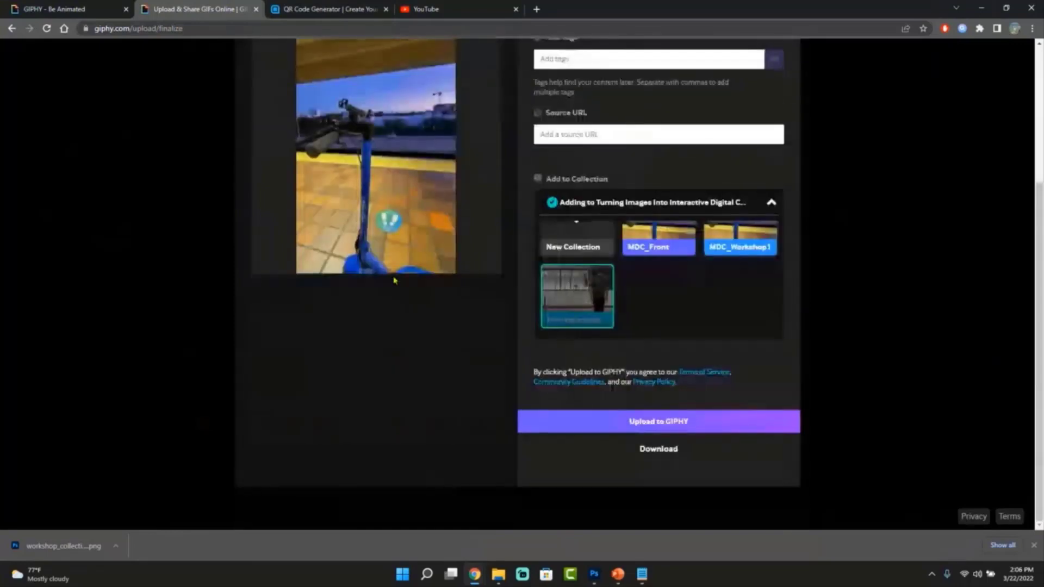
{"action": "left_click", "coordinate": [685, 420]}
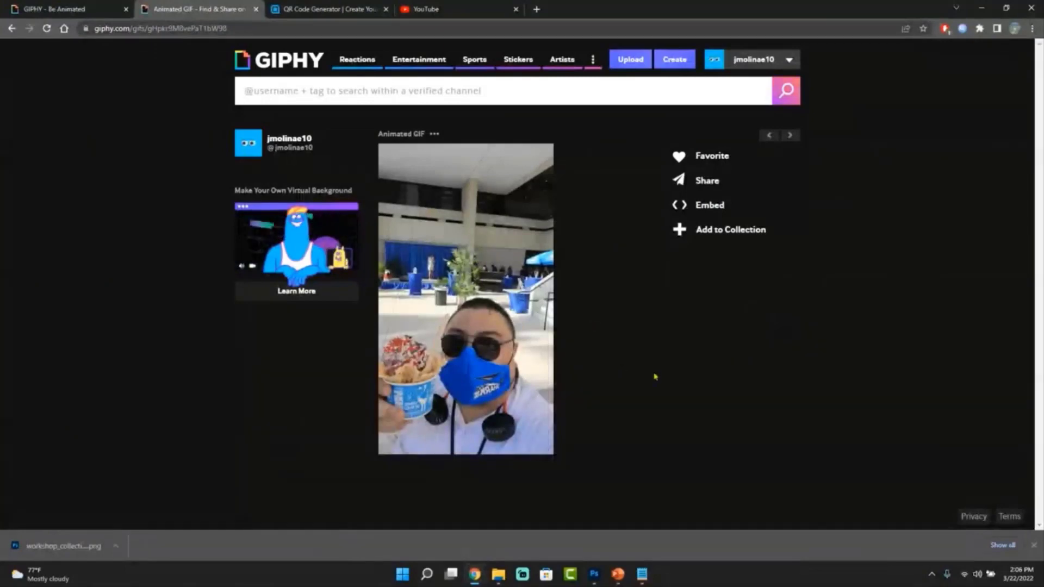
- Look at the contents of the Turning Images Into Interactive Digital Content collection in the account's collection list
{"action": "left_click", "coordinate": [789, 61]}
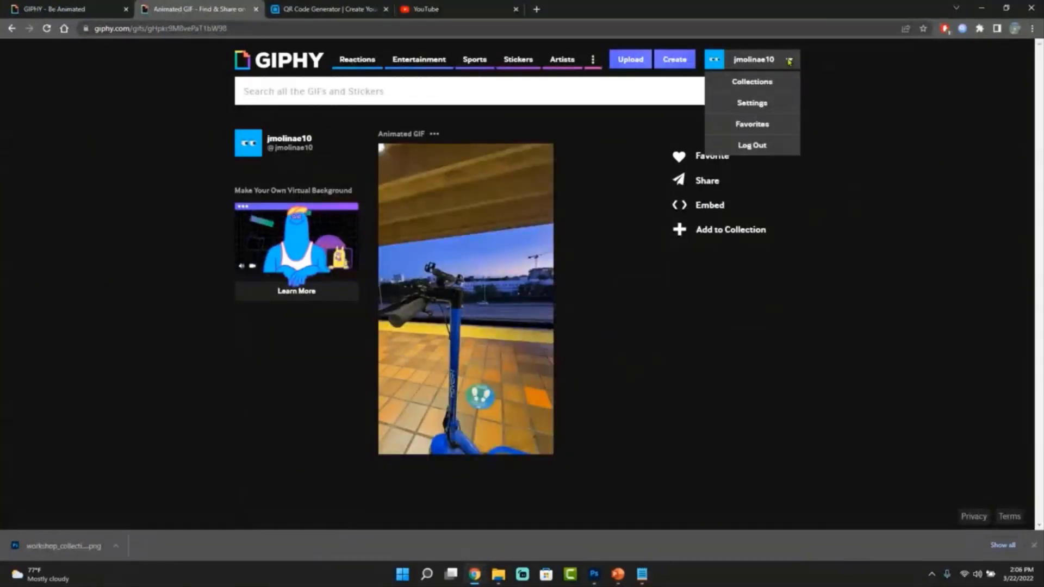
{"action": "left_click", "coordinate": [771, 86]}
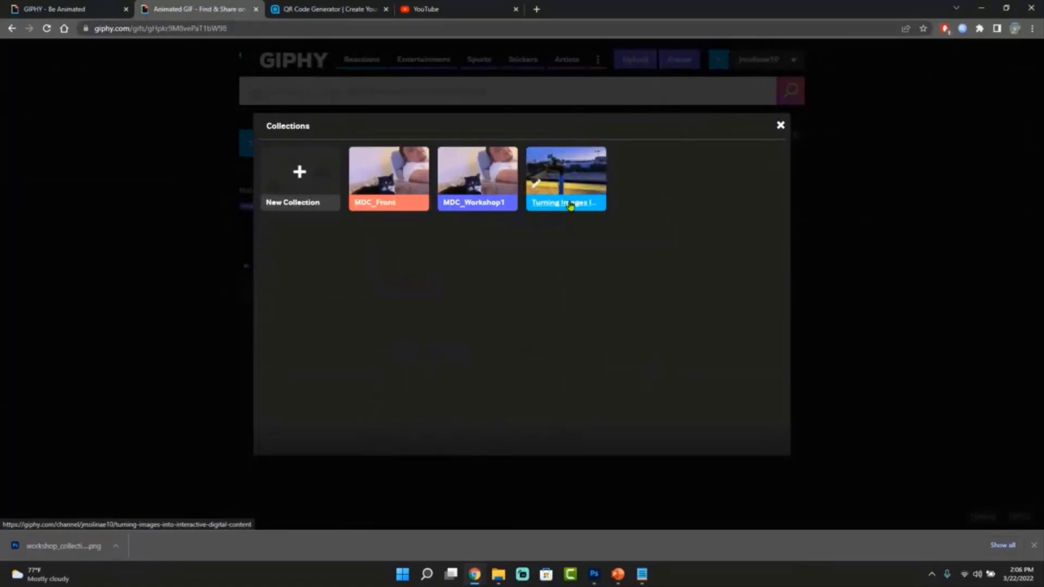
{"action": "left_click", "coordinate": [567, 175]}
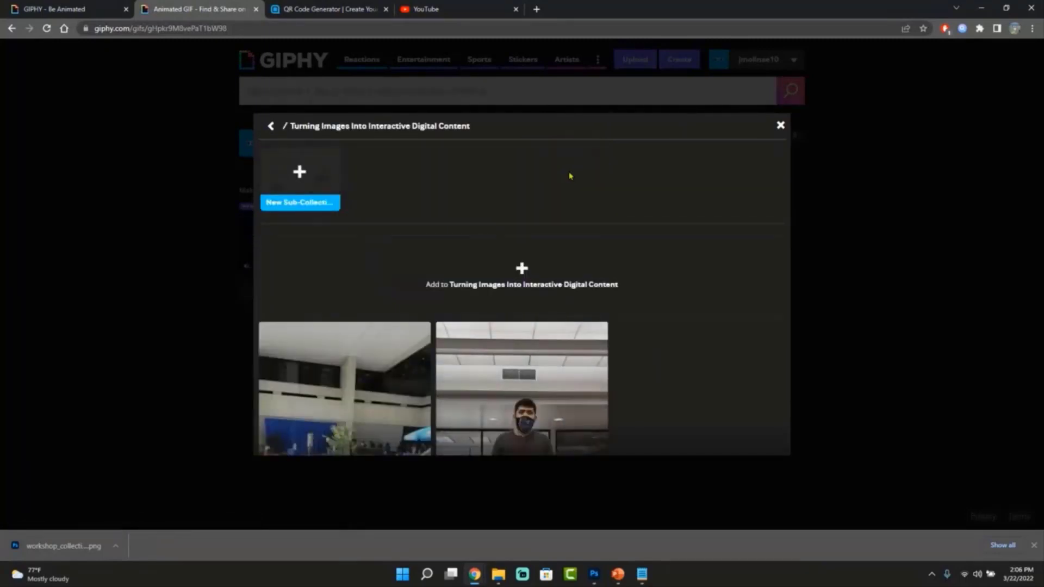
{"action": "left_click", "coordinate": [780, 125]}
- Open the Turning Images Into Interactive Digital Content collection page from the account's channel and copy its web address
{"action": "left_click", "coordinate": [761, 57]}
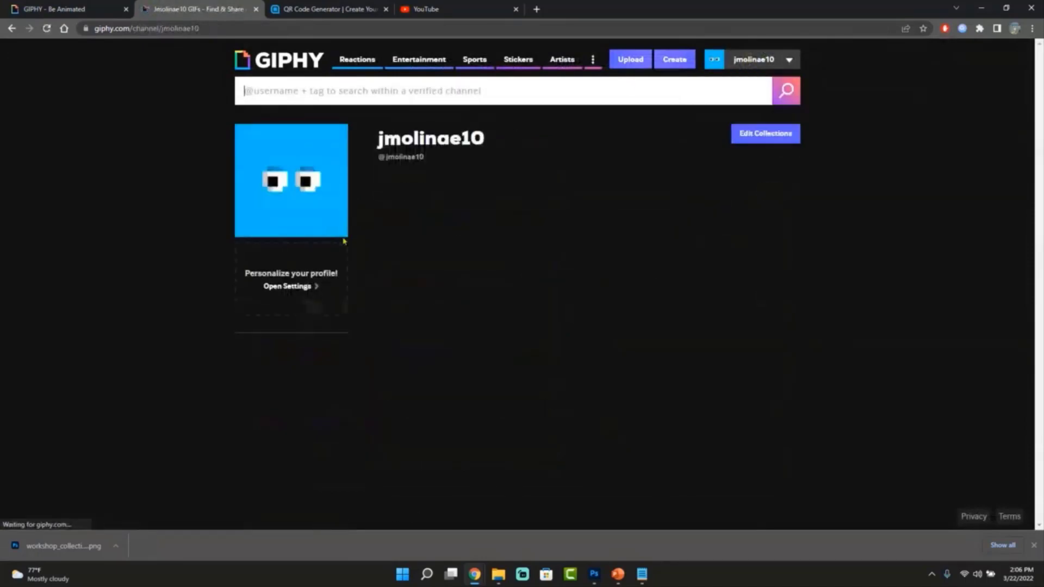
{"action": "scroll", "coordinate": [699, 268], "scroll_direction": "down", "scroll_amount": 1}
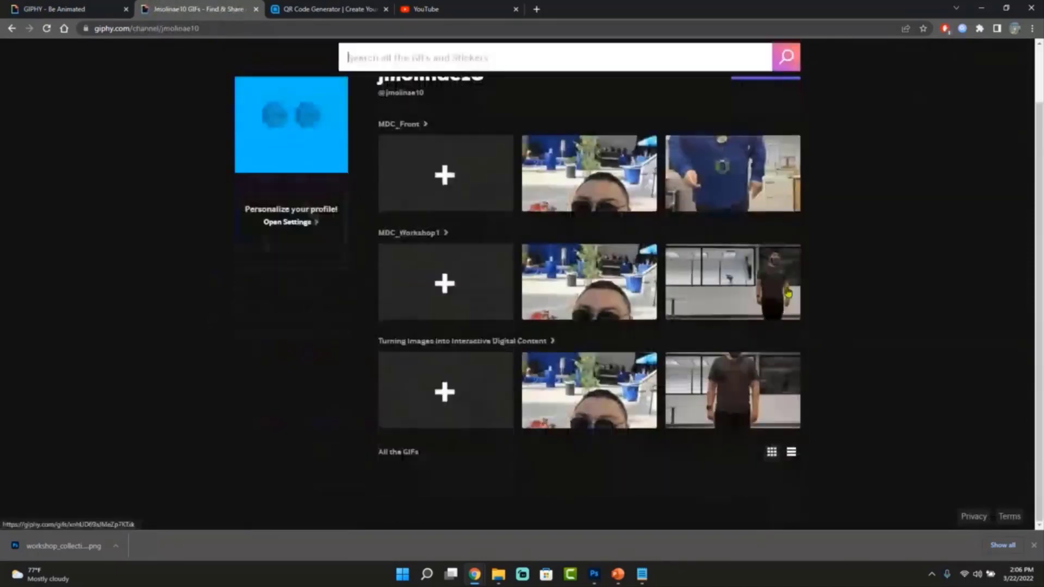
{"action": "left_click", "coordinate": [501, 341]}
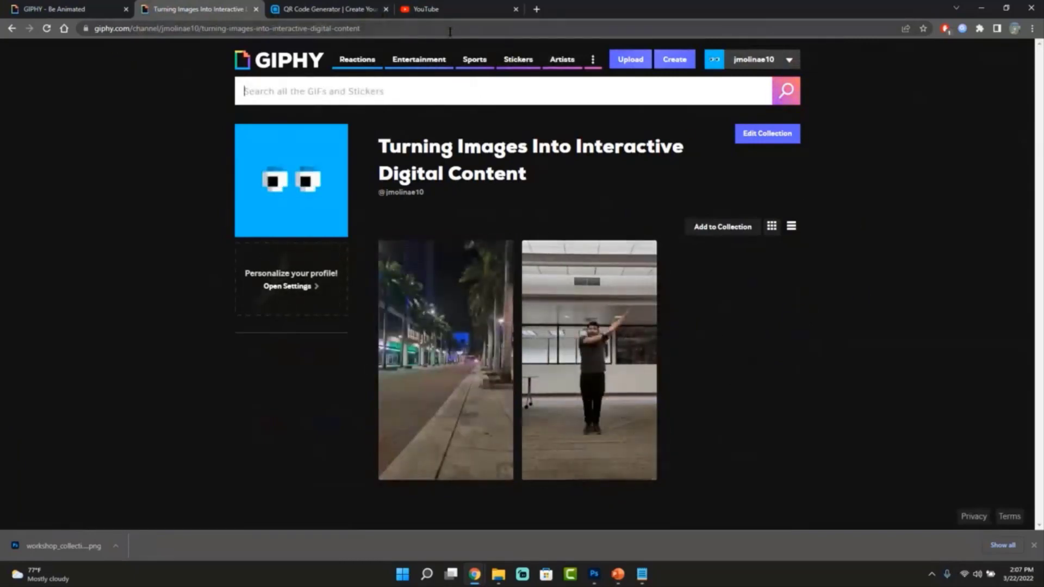
{"action": "left_click", "coordinate": [389, 28]}
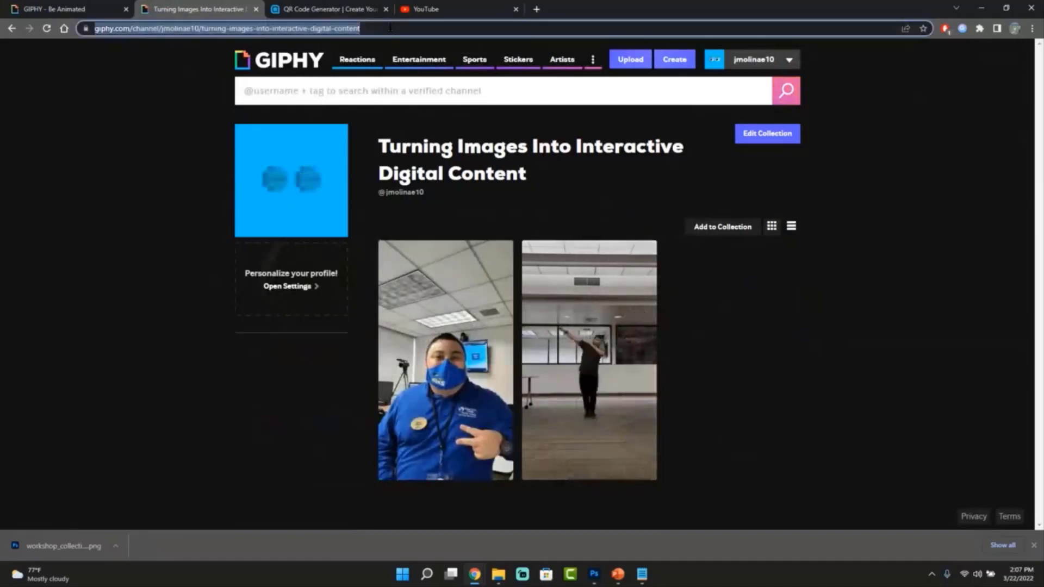
{"action": "right_click", "coordinate": [311, 27]}
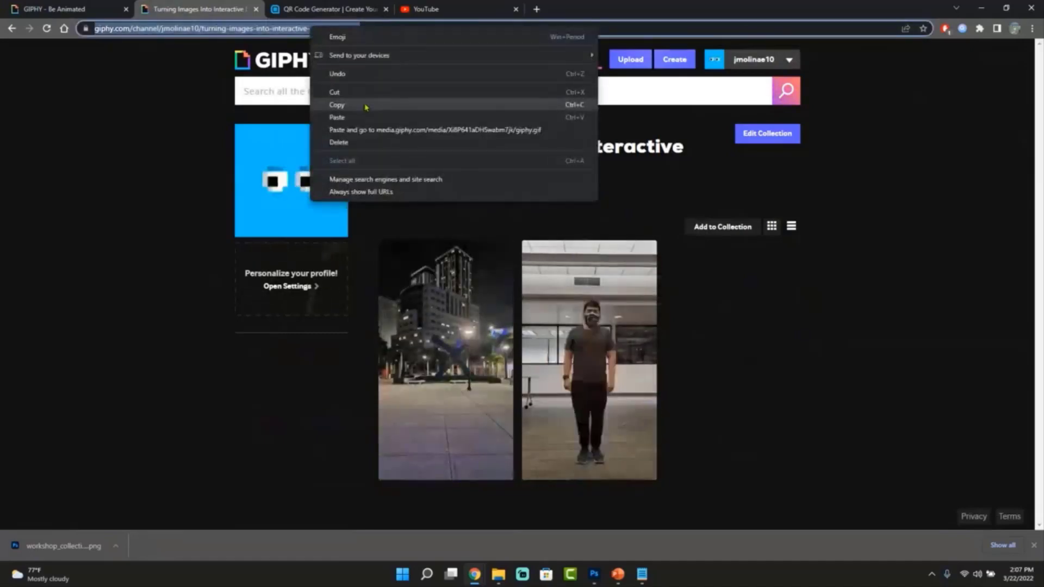
{"action": "left_click", "coordinate": [368, 104]}
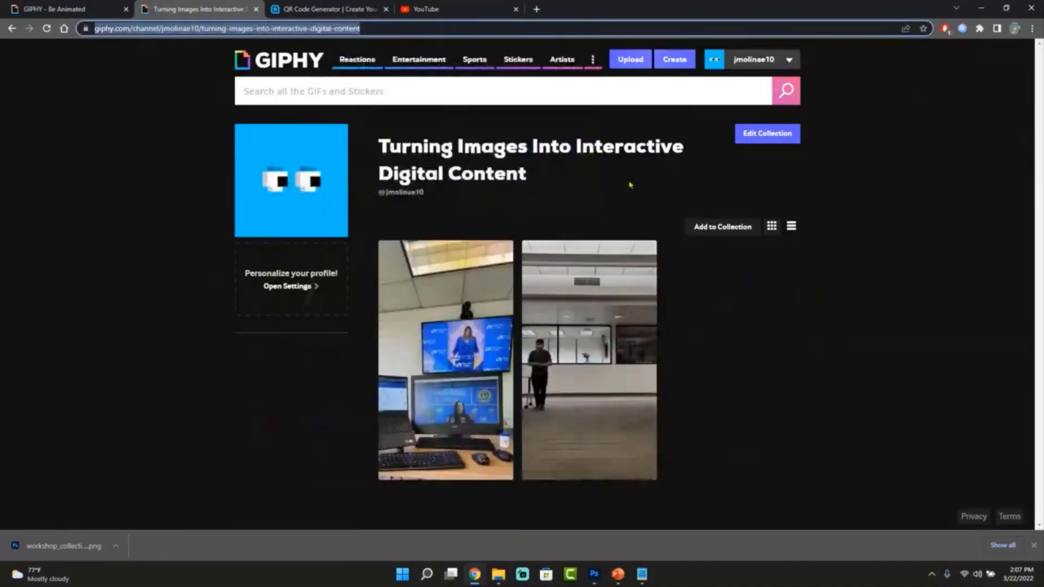
- Switch to QR Code Generator and replace the old workshop link with the copied collection address
{"action": "left_click", "coordinate": [339, 6]}
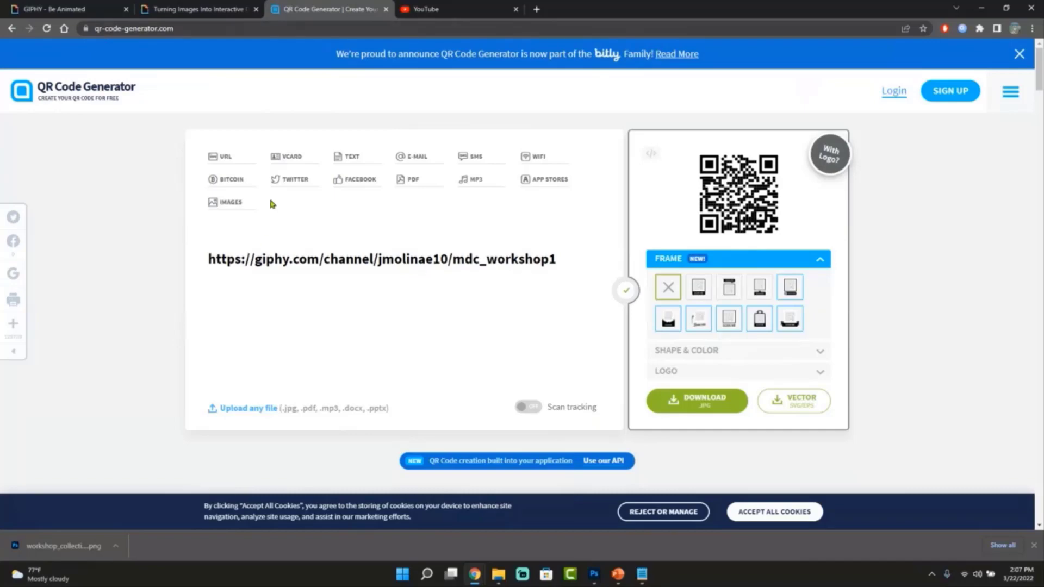
{"action": "triple_click", "coordinate": [292, 254]}
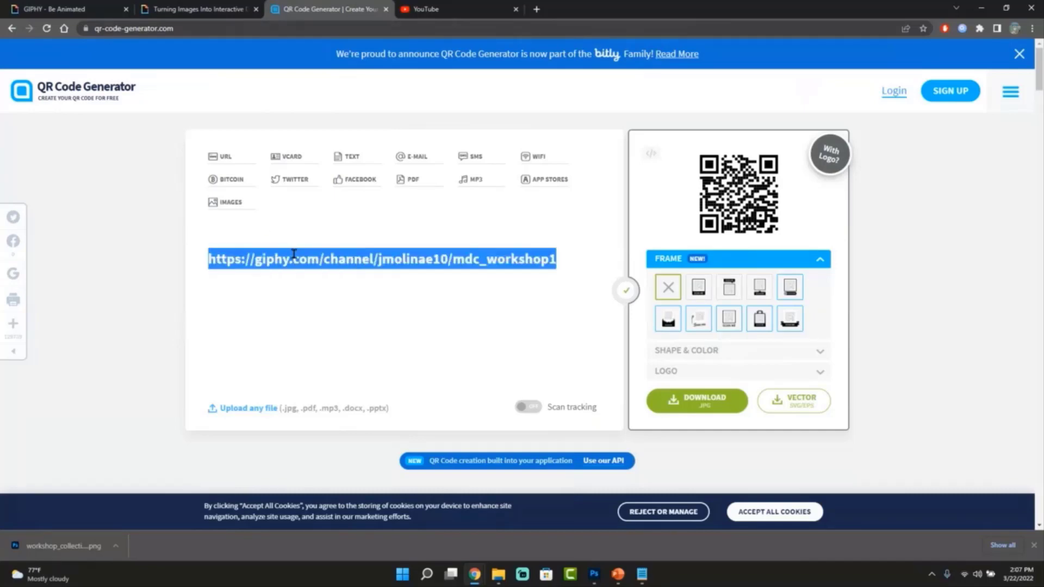
{"action": "key", "text": "BackSpace"}
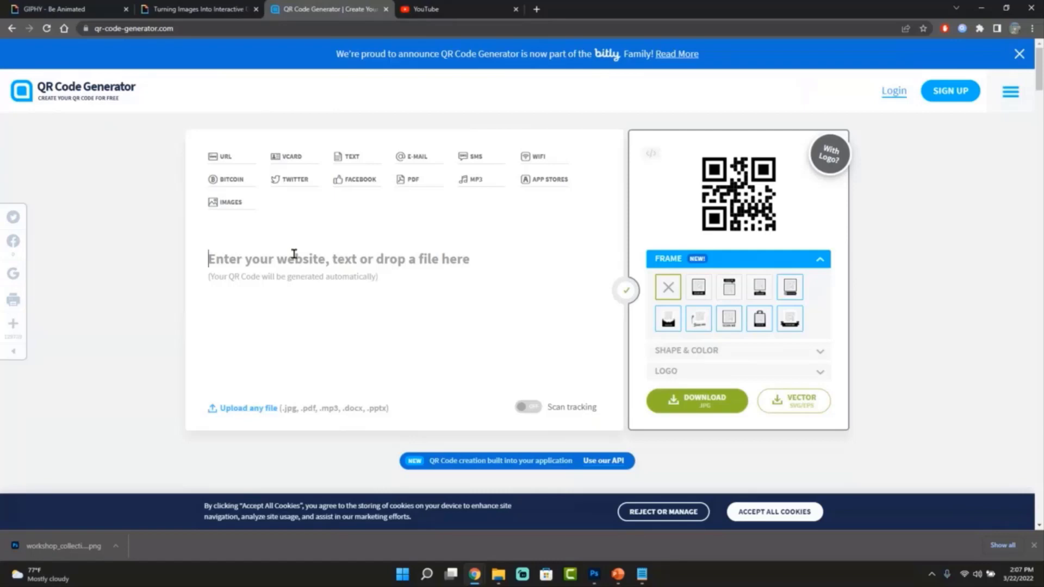
{"action": "key", "text": "ctrl+v"}
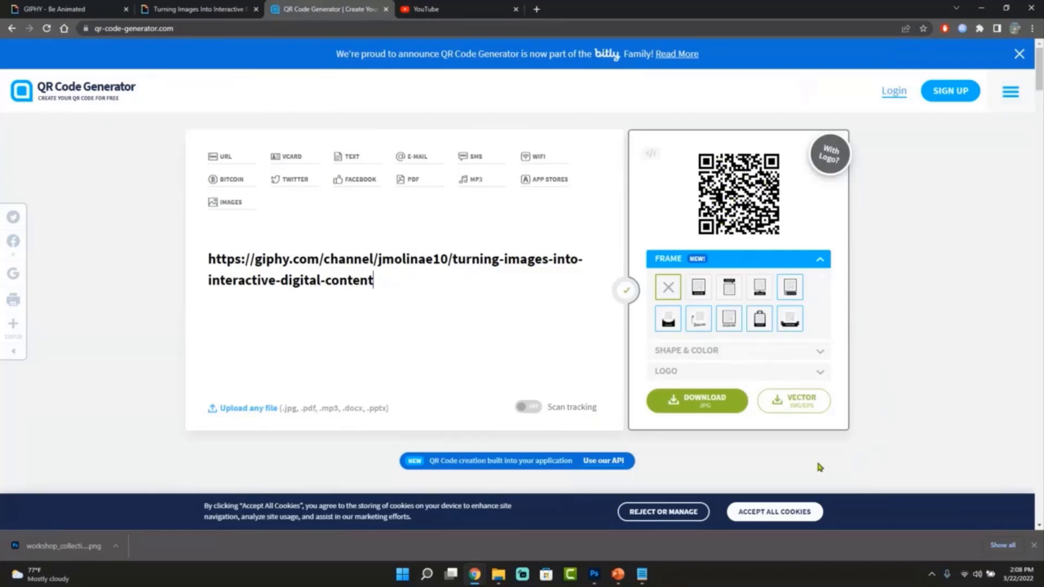
- Download the generated QR code and save it as a PNG named qr_code in the project subfolder of Turning Pictures Workshop
{"action": "left_click", "coordinate": [689, 407]}
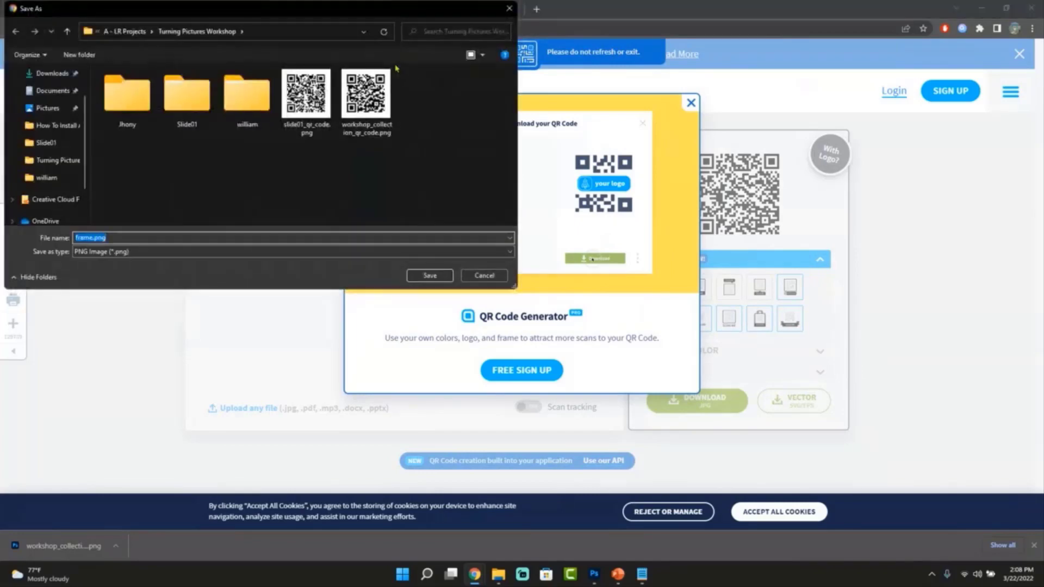
{"action": "double_click", "coordinate": [244, 89]}
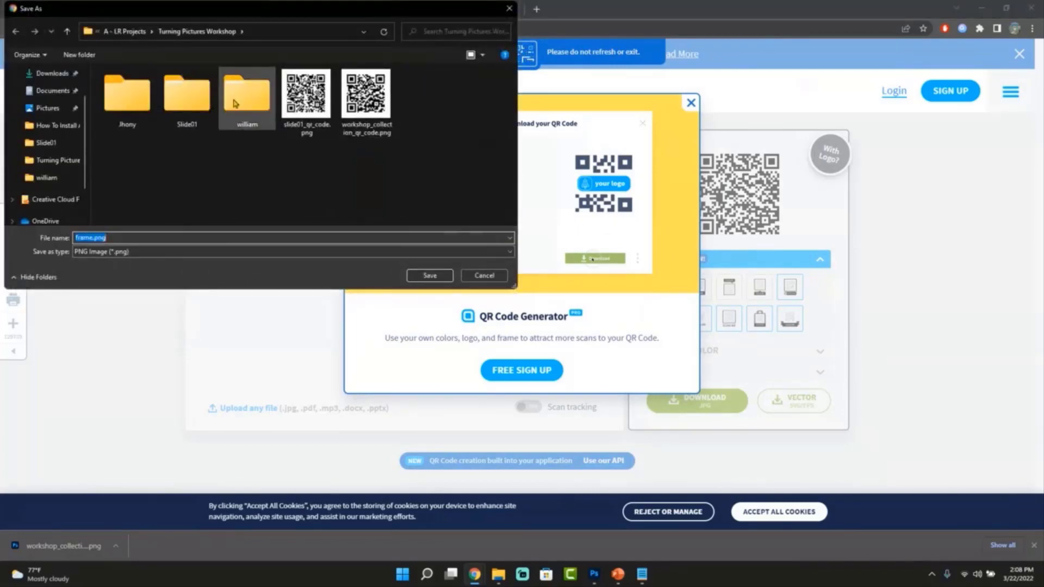
{"action": "left_click", "coordinate": [153, 235]}
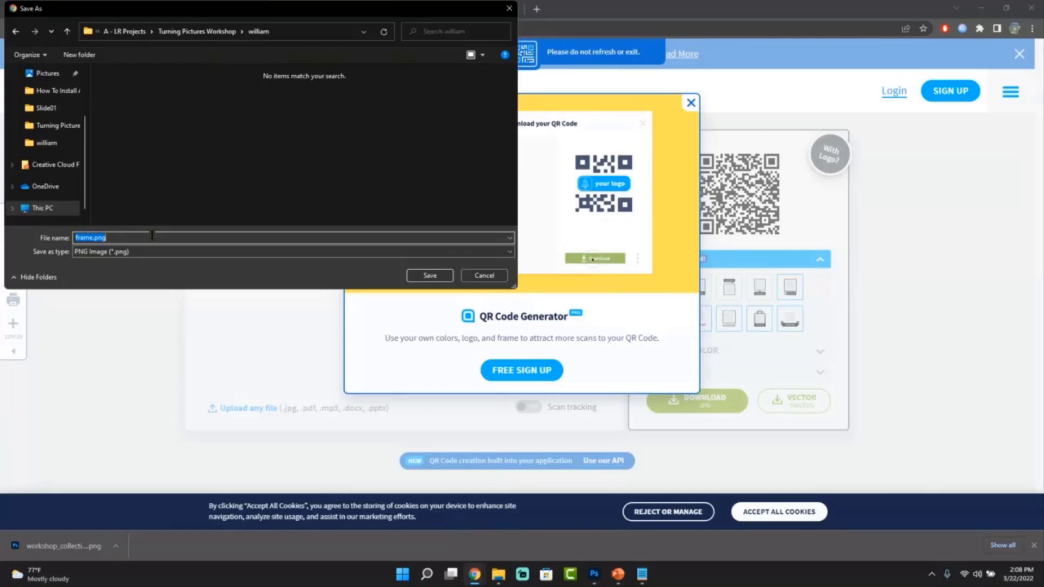
{"action": "type", "text": "qr_code"}
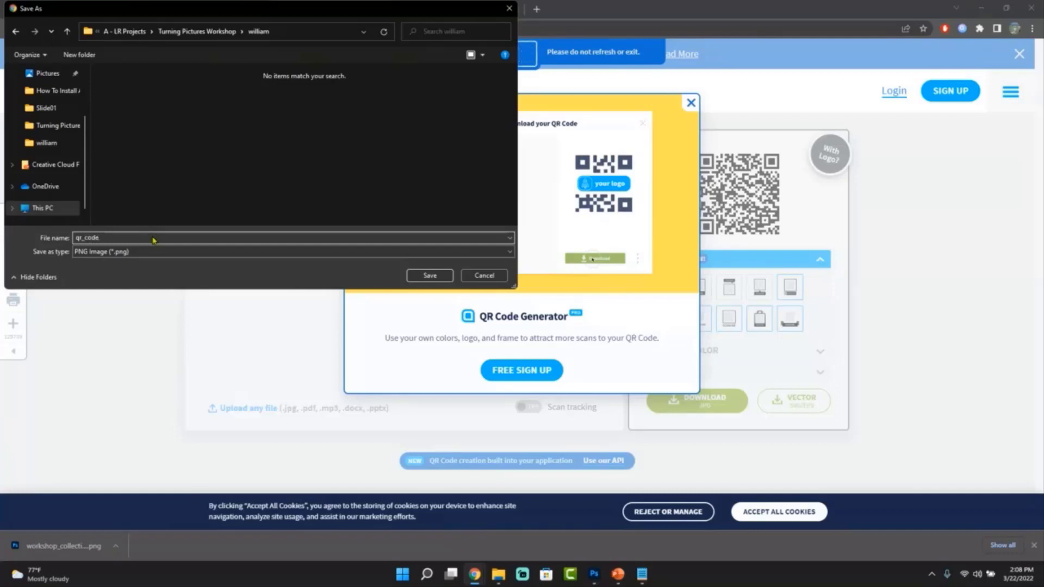
{"action": "left_click", "coordinate": [426, 275]}
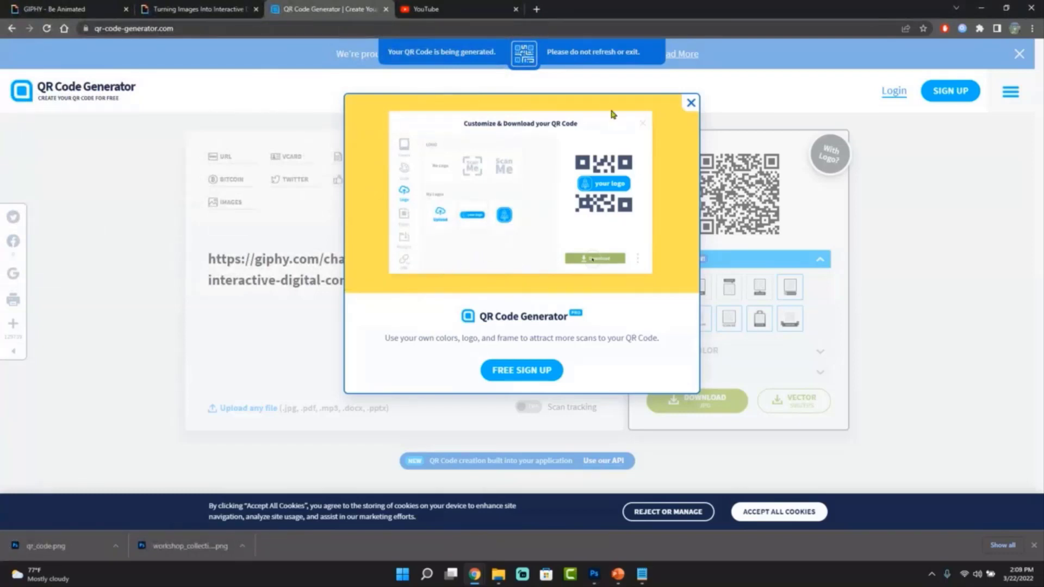
- Switch to PowerPoint and insert the saved qr_code picture on the first slide, about 1.83" square below the "Learn a new skill every week!" text
{"action": "left_click", "coordinate": [983, 9]}
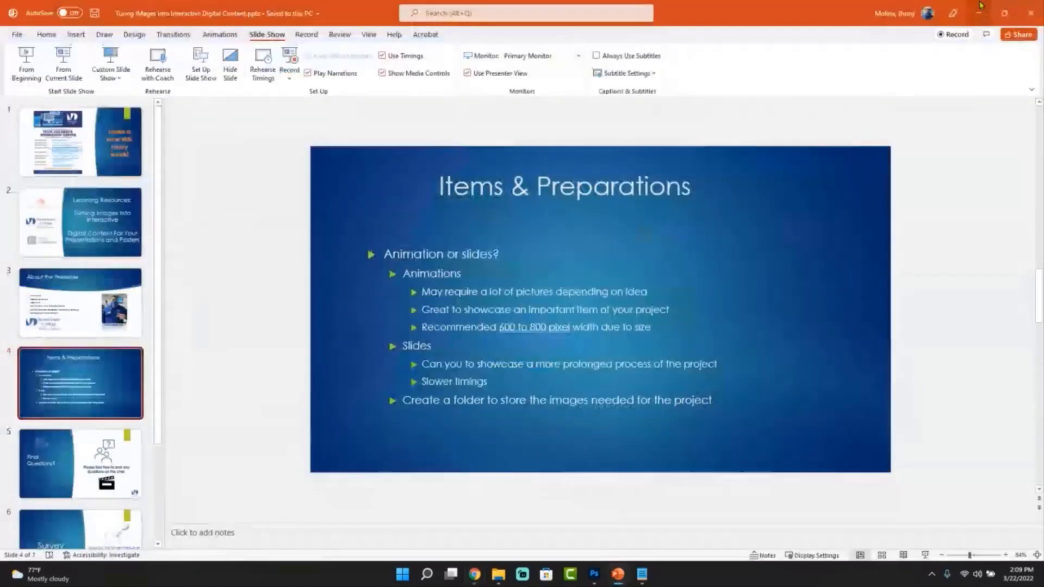
{"action": "left_click", "coordinate": [111, 157]}
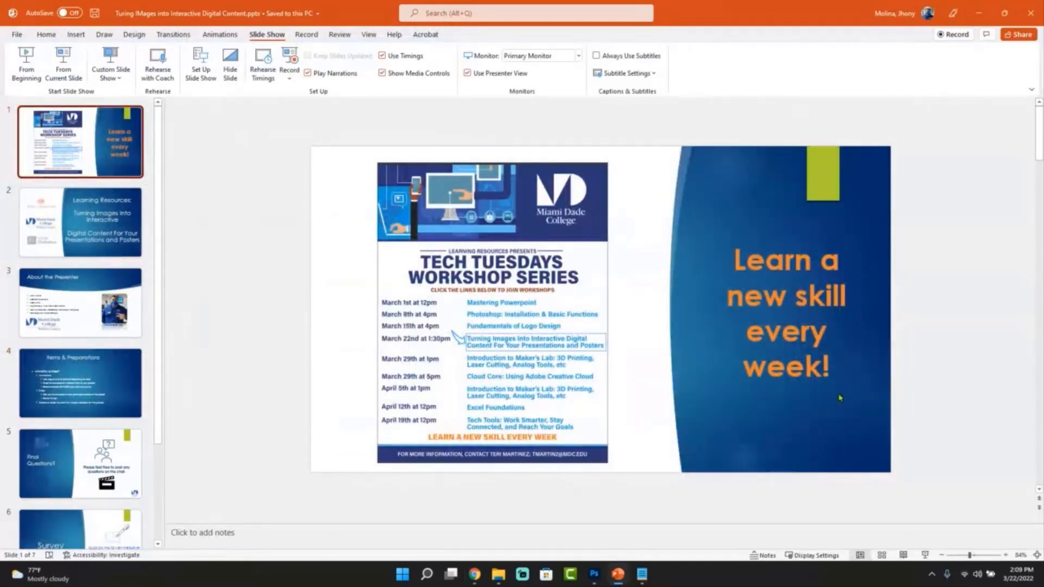
{"action": "left_click", "coordinate": [76, 35]}
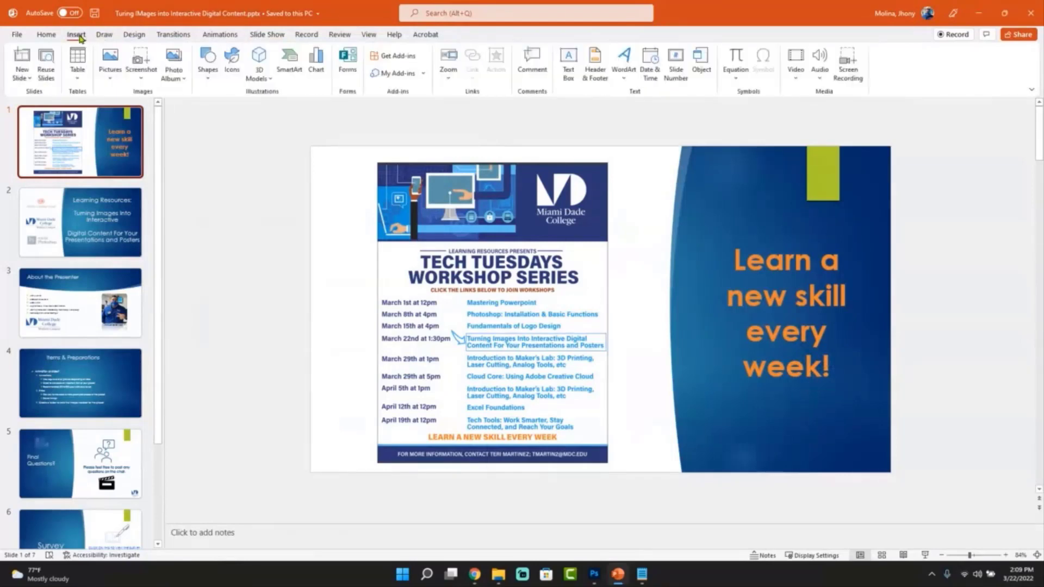
{"action": "left_click", "coordinate": [109, 71]}
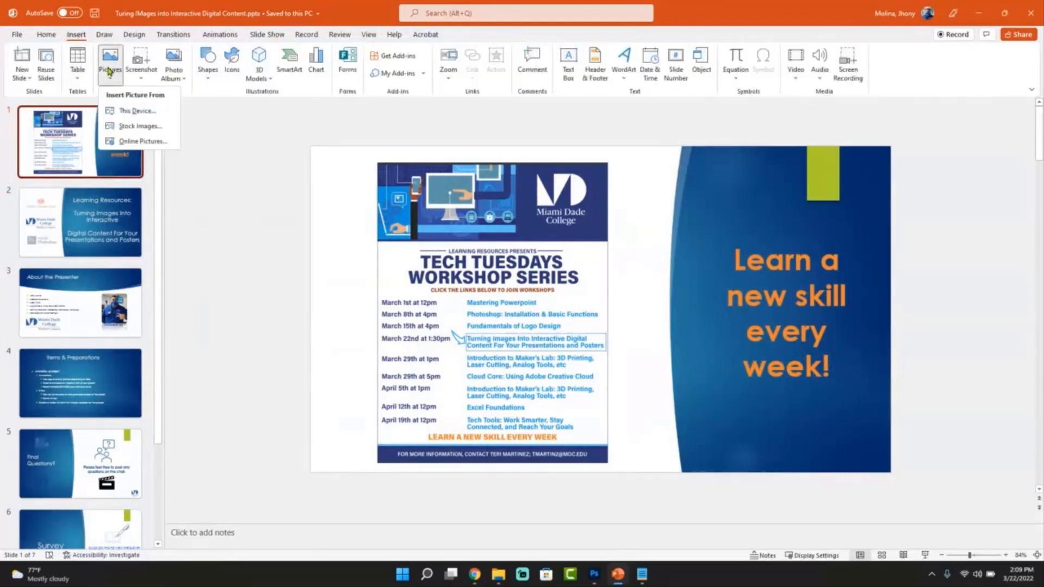
{"action": "left_click", "coordinate": [145, 113]}
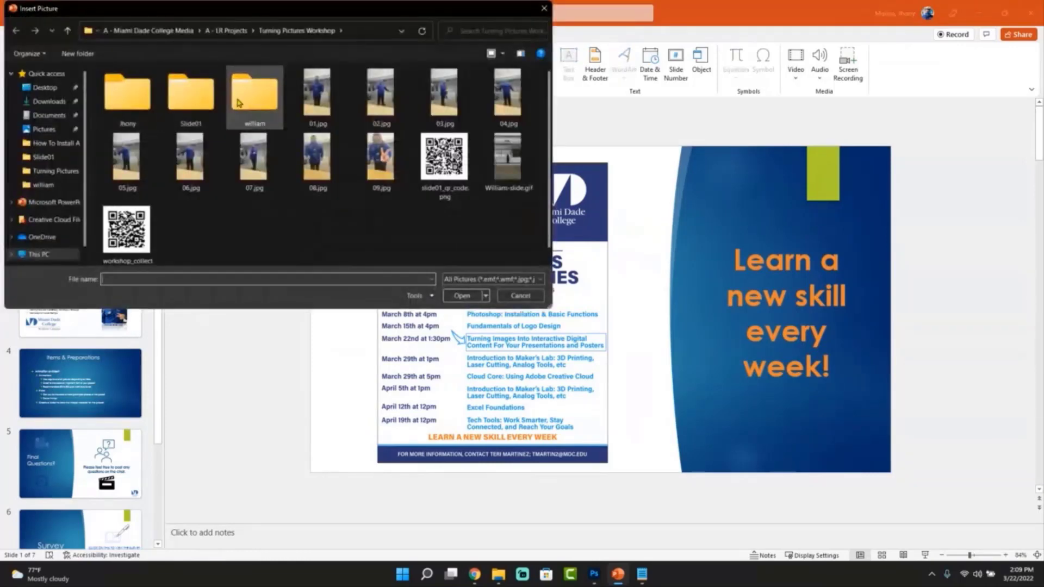
{"action": "double_click", "coordinate": [248, 98]}
{"action": "double_click", "coordinate": [515, 158]}
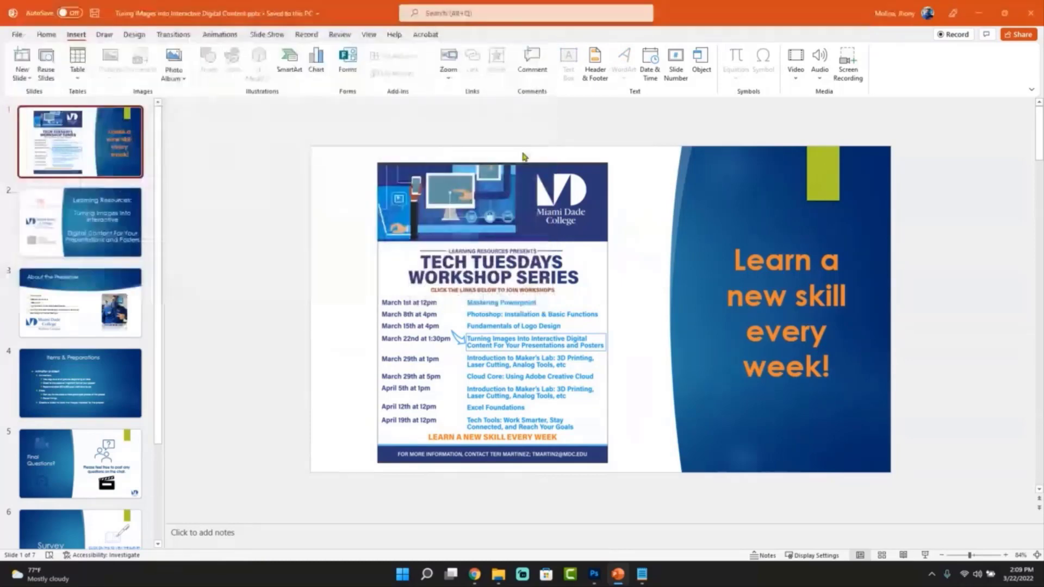
{"action": "left_click_drag", "start_coordinate": [572, 287], "coordinate": [691, 341]}
{"action": "left_click_drag", "start_coordinate": [650, 305], "coordinate": [706, 362]}
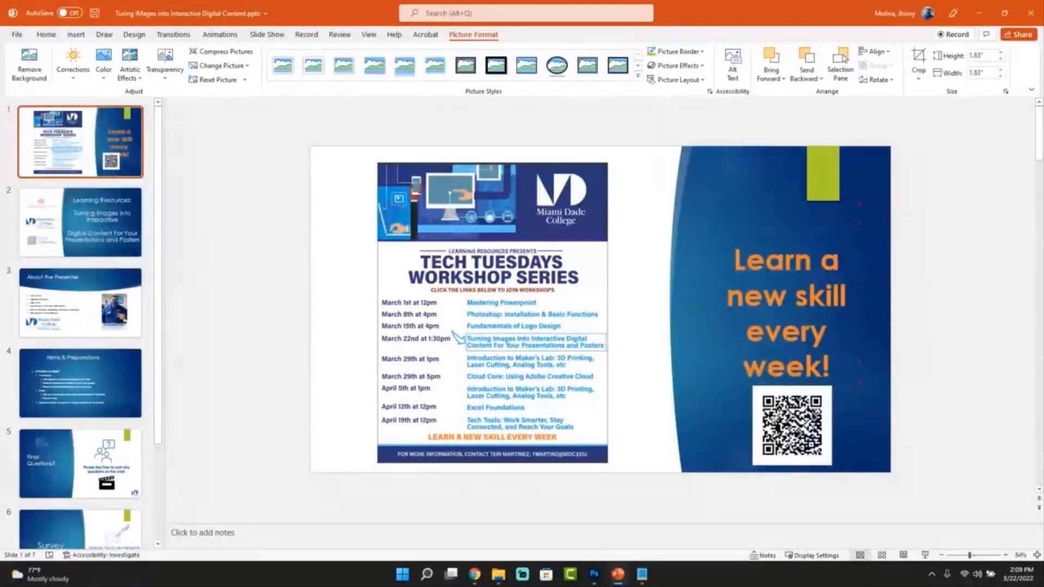